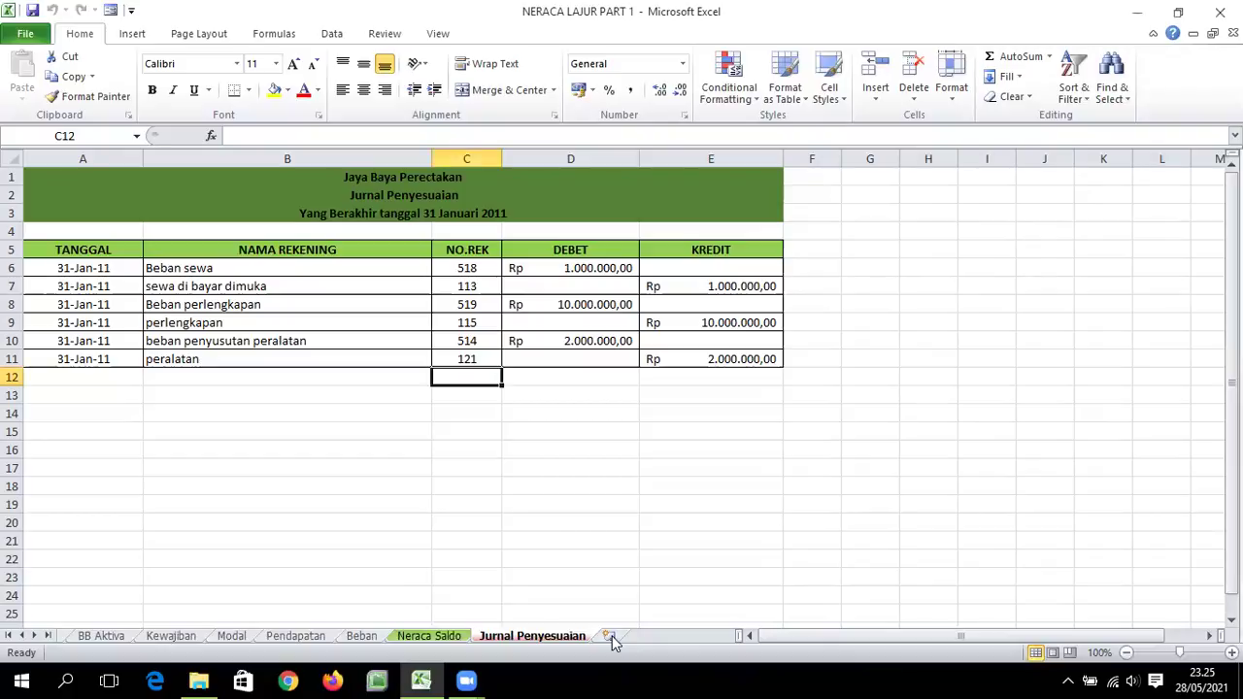
Add a new worksheet after Jurnal Penyesuaian and rename it "Neraca Lajur".
left_click(609, 637)
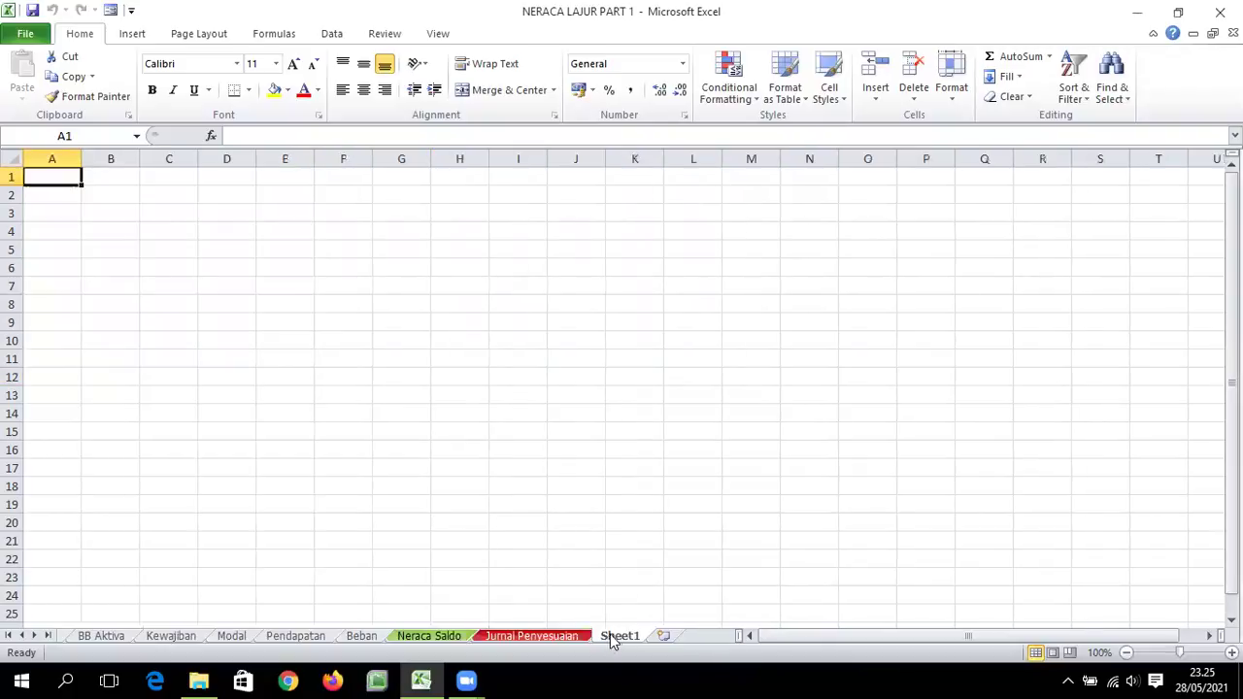
right_click(612, 635)
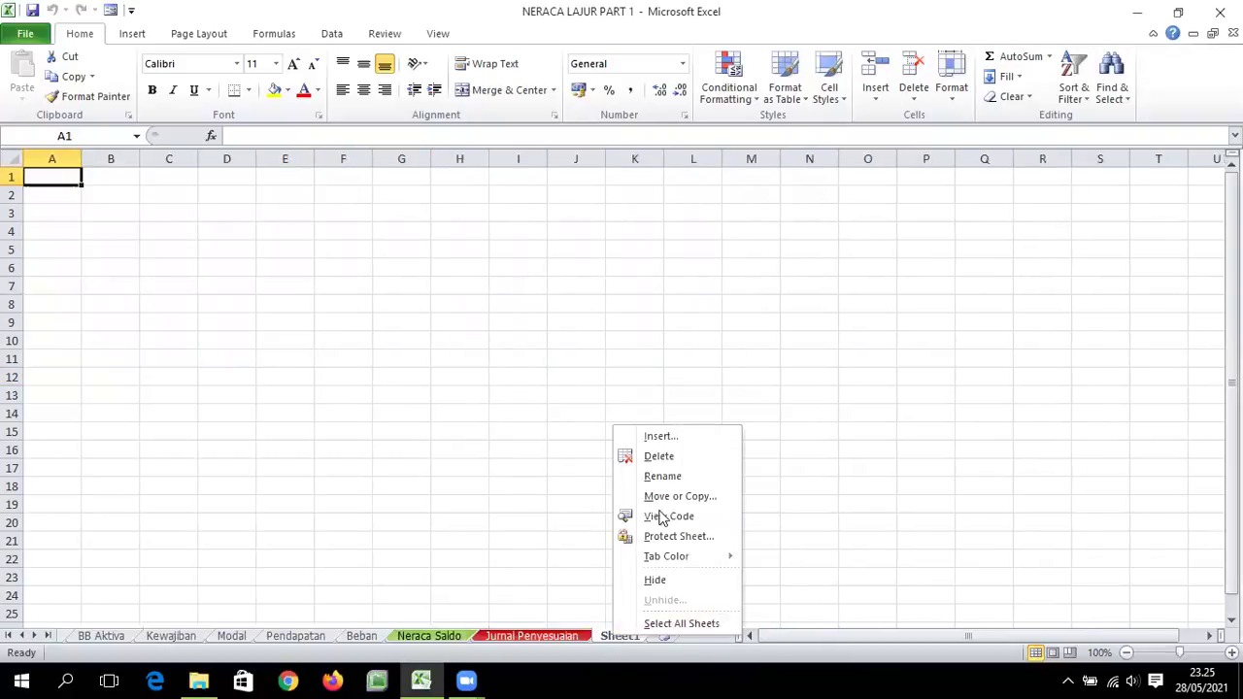
left_click(664, 476)
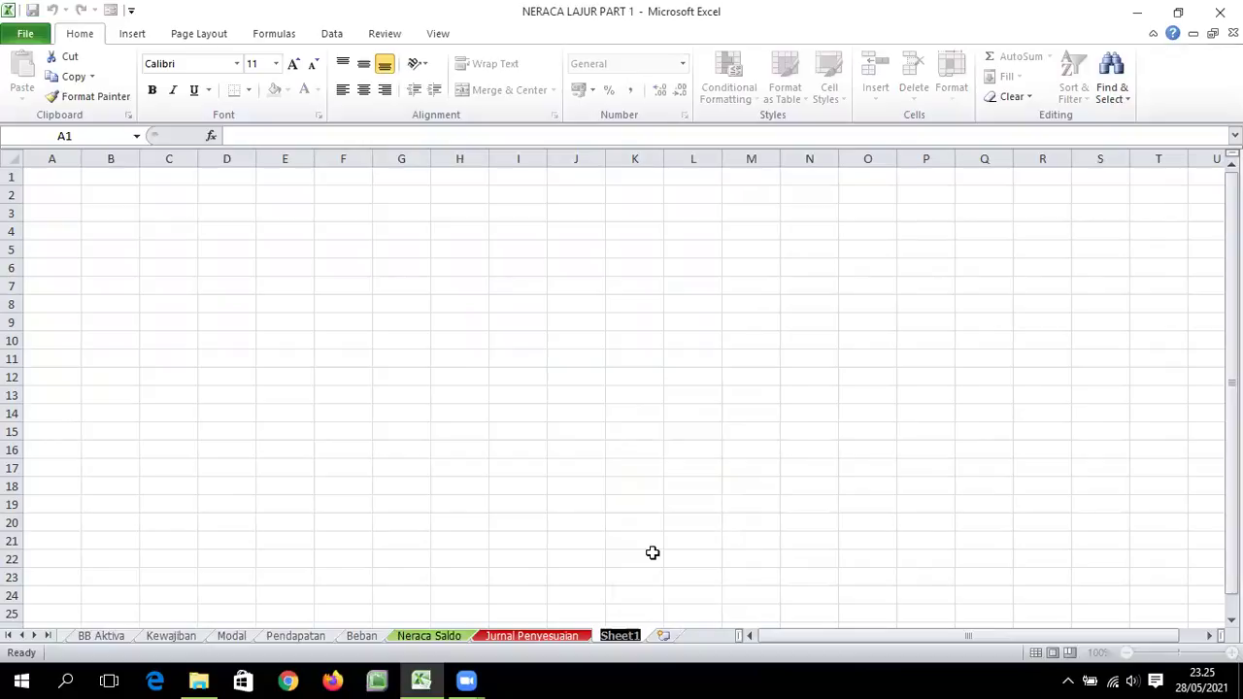
type("Neraca Lajur")
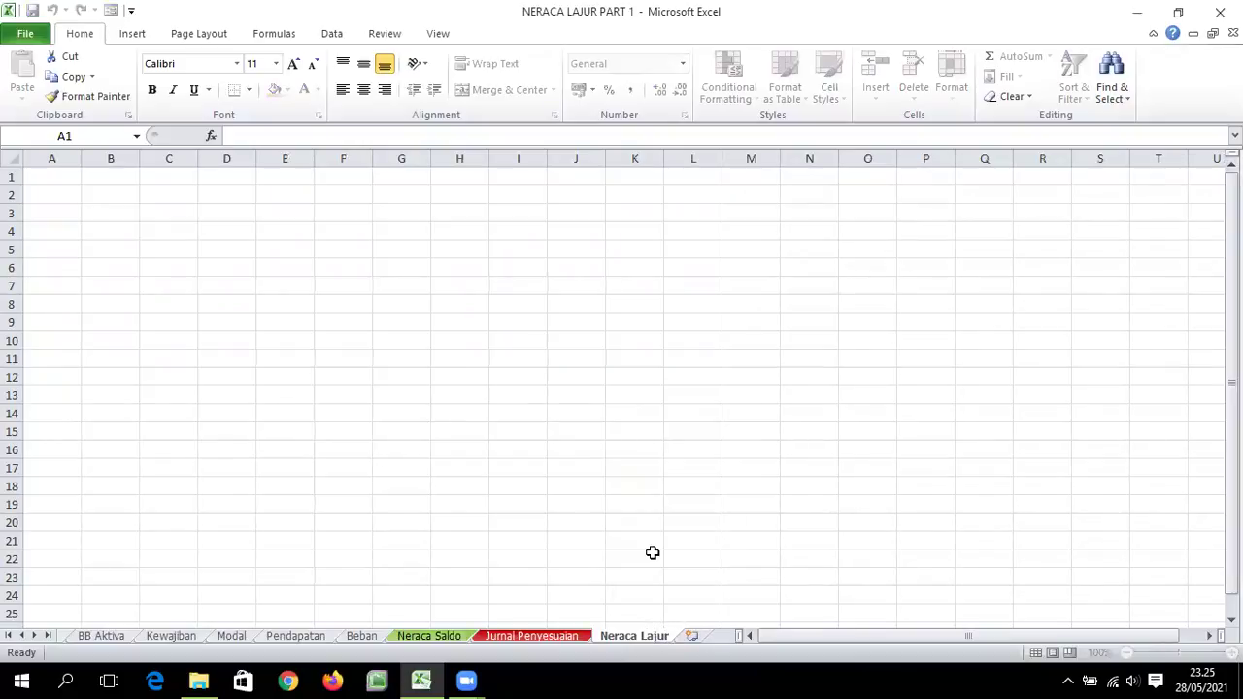
key("Return")
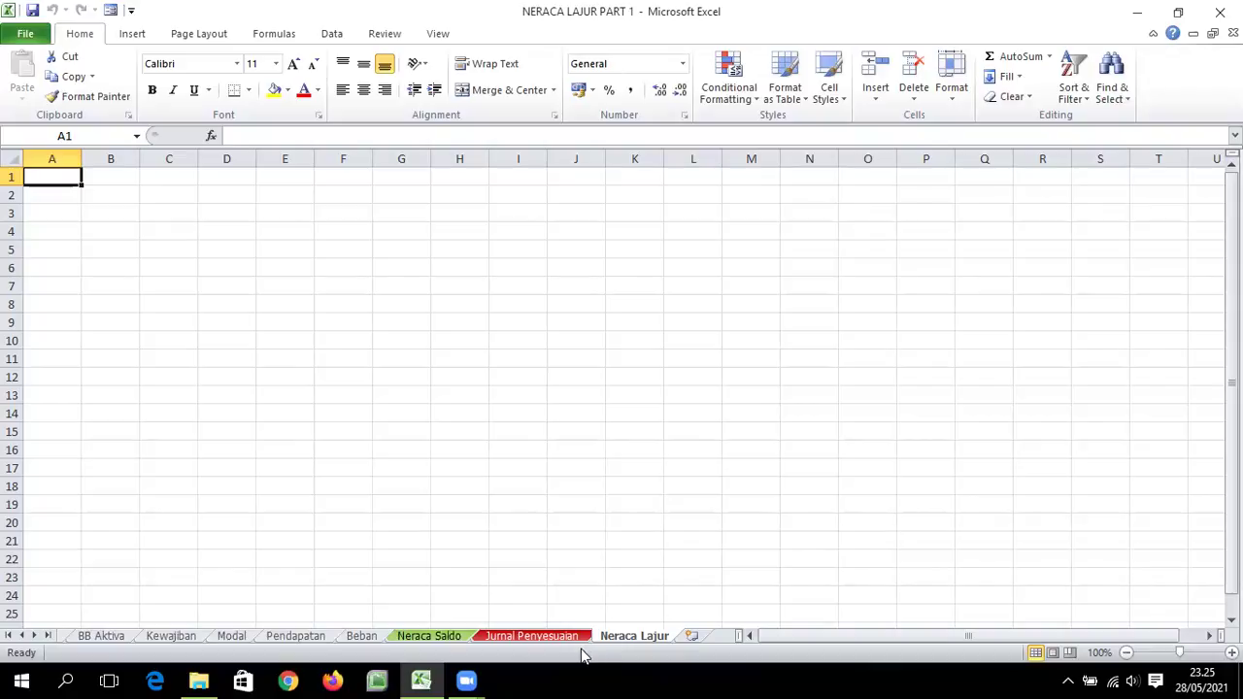
Copy A1:D24 from the Neraca Saldo sheet to A1 of Neraca Lajur and widen columns A to D to fit their contents.
left_click(21, 635)
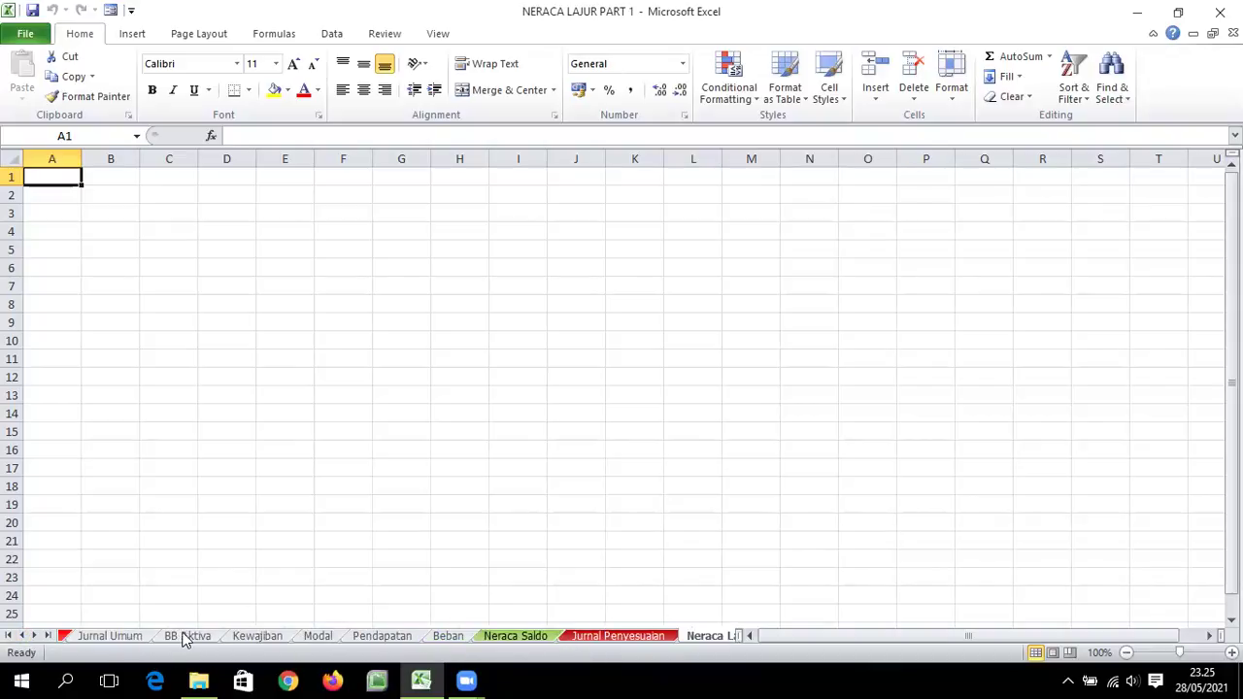
left_click(512, 635)
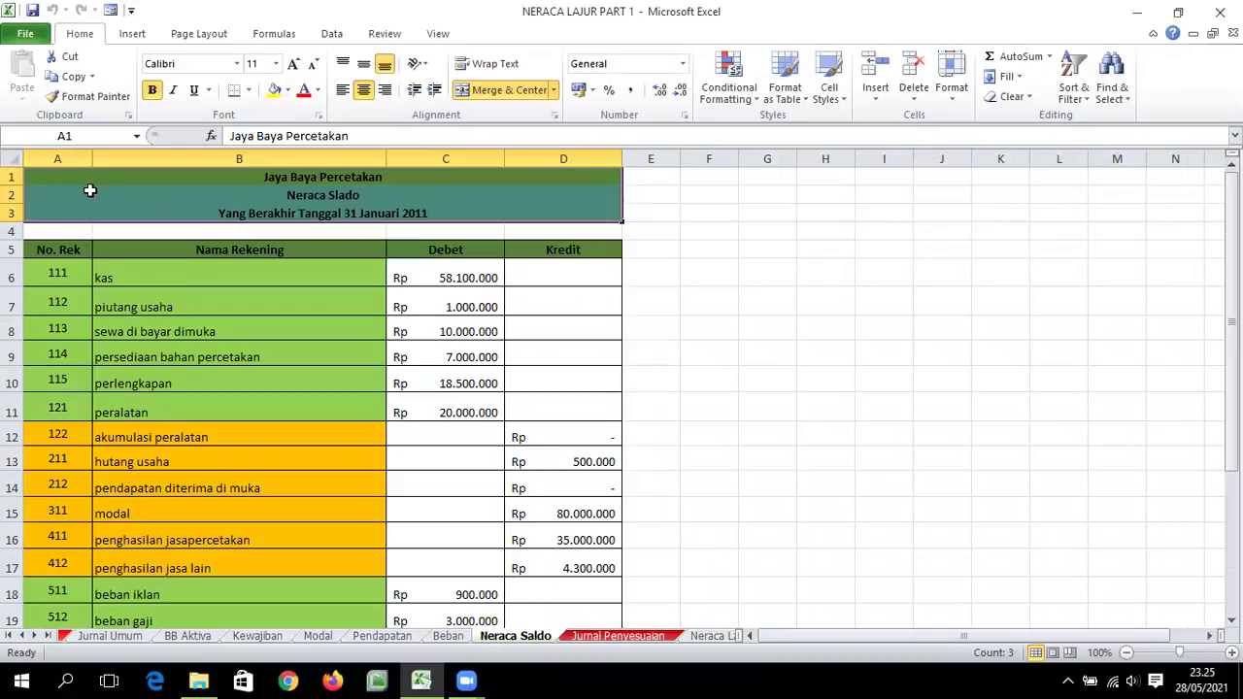
left_click(60, 178)
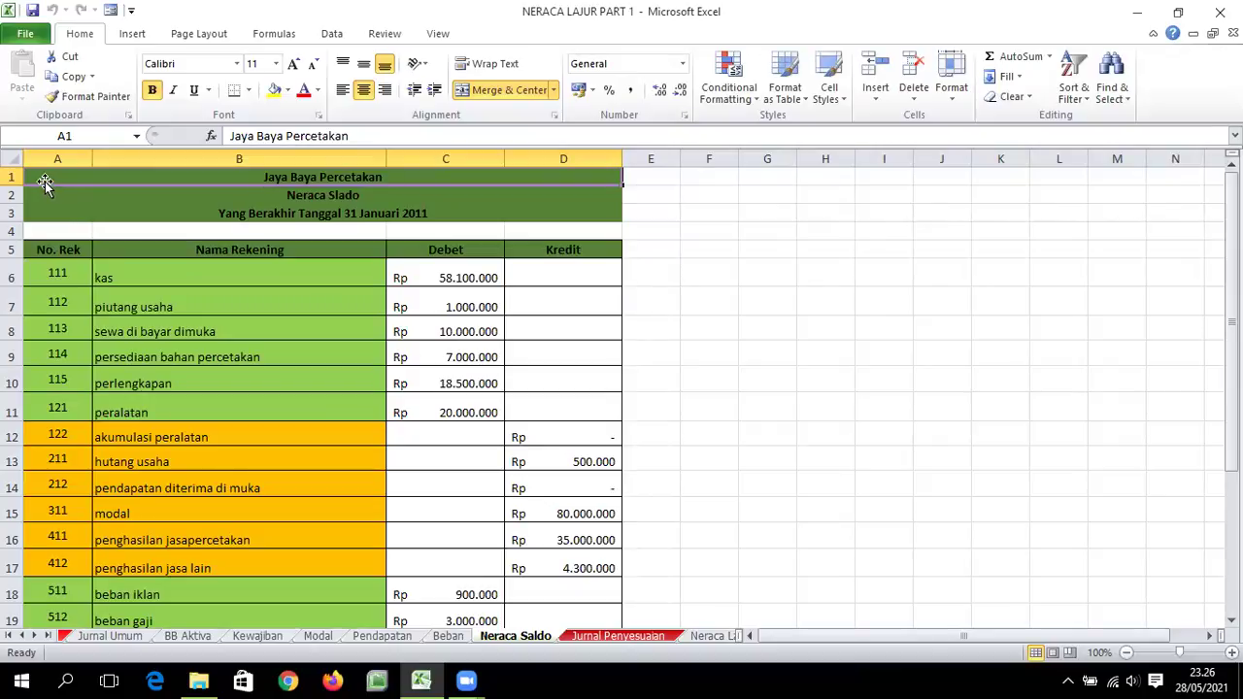
left_click_drag(48, 183, 197, 554)
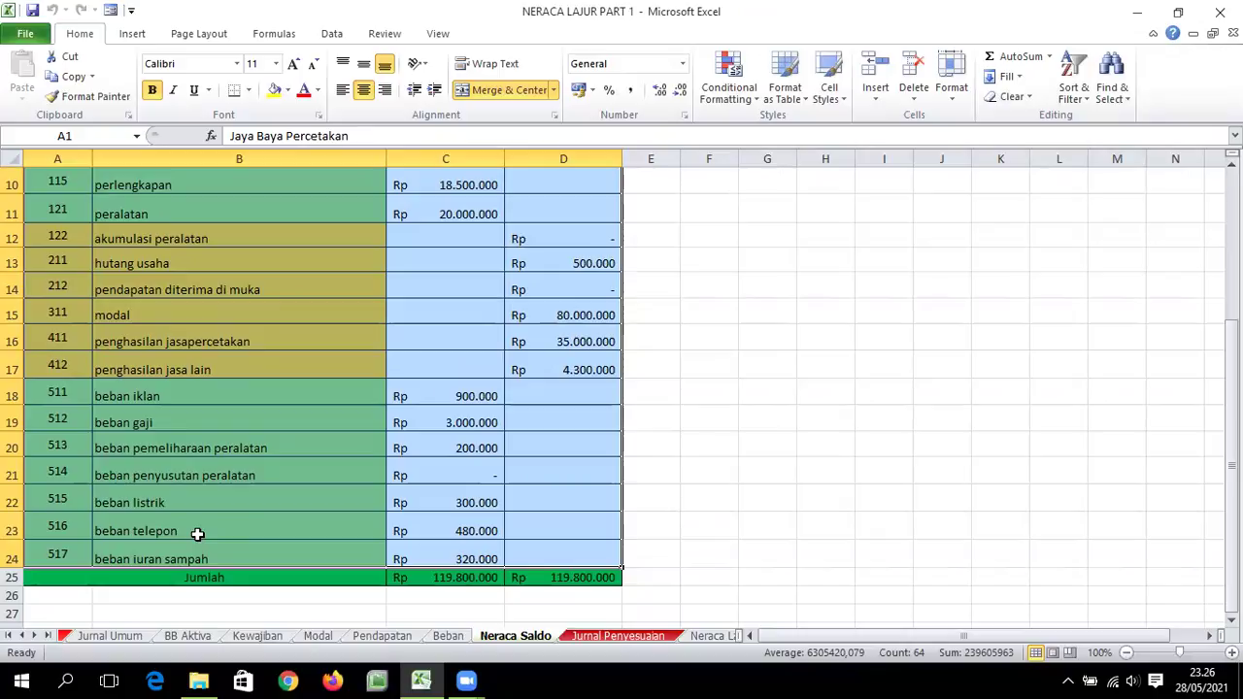
key("ctrl+c")
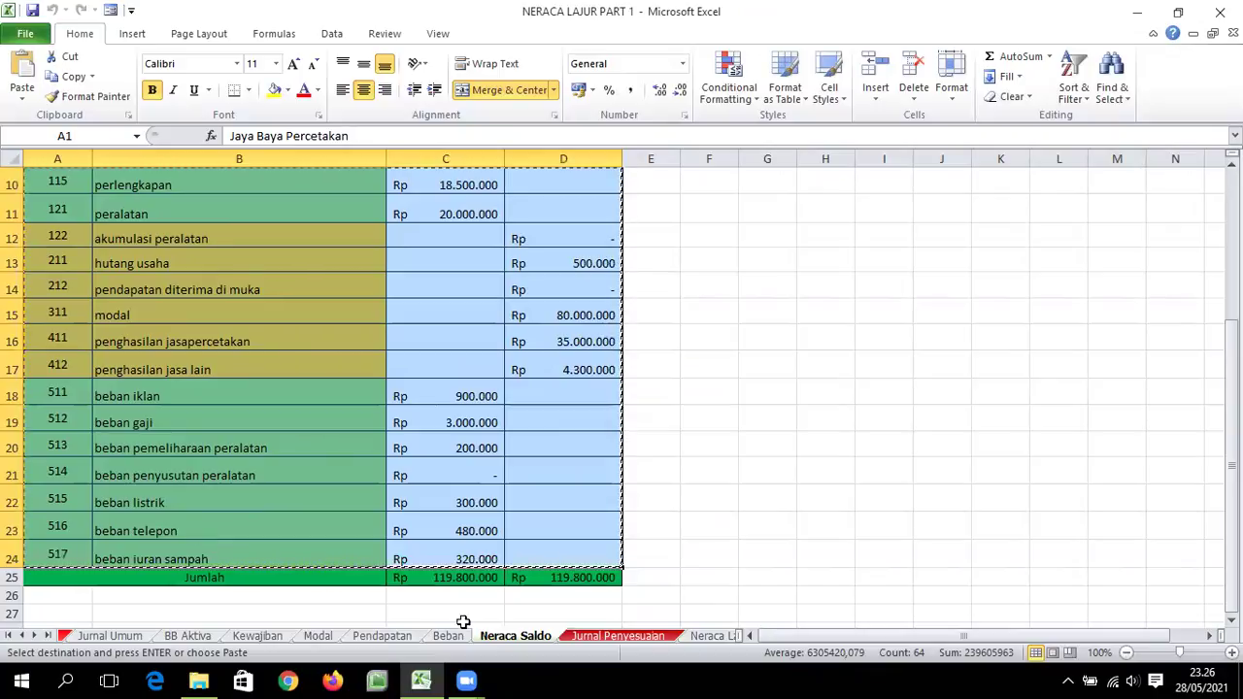
left_click(714, 638)
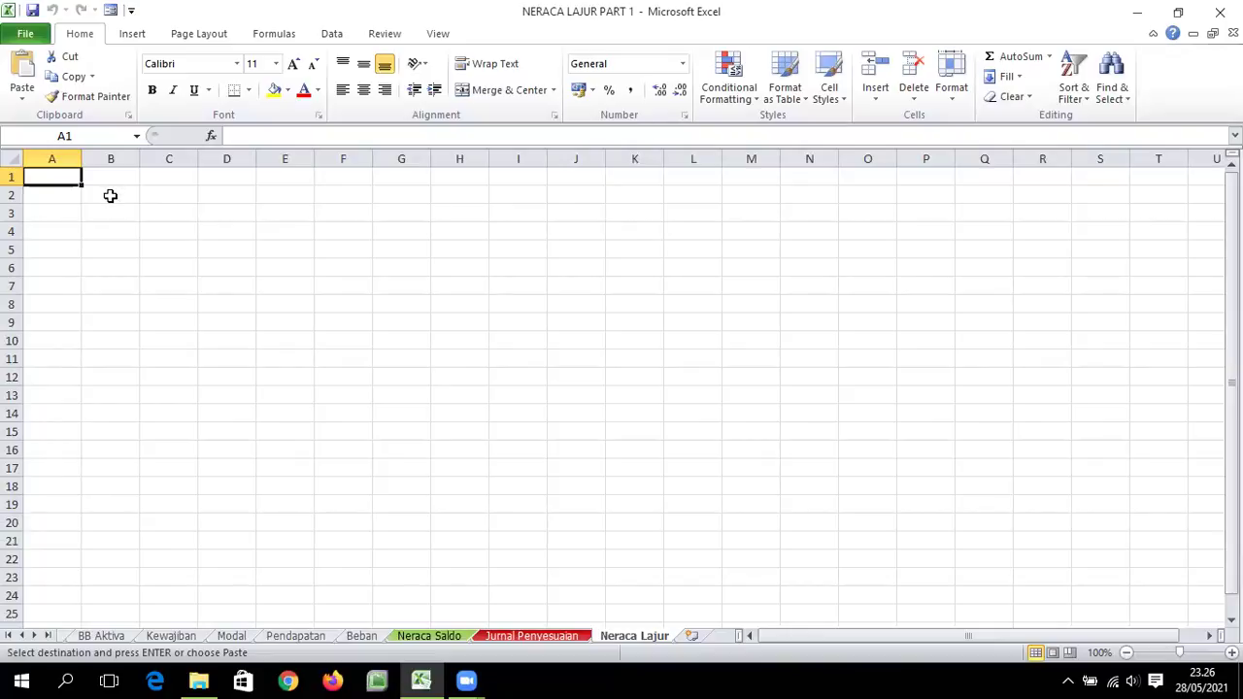
key("ctrl+v")
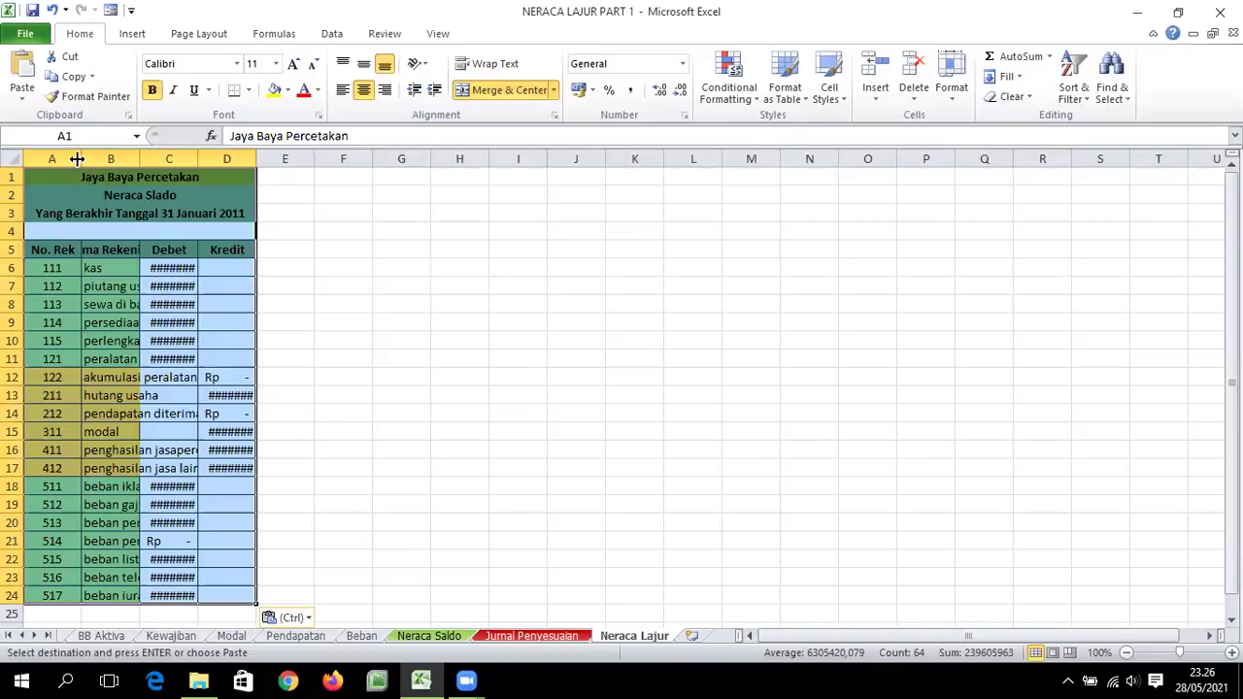
left_click_drag(78, 158, 575, 161)
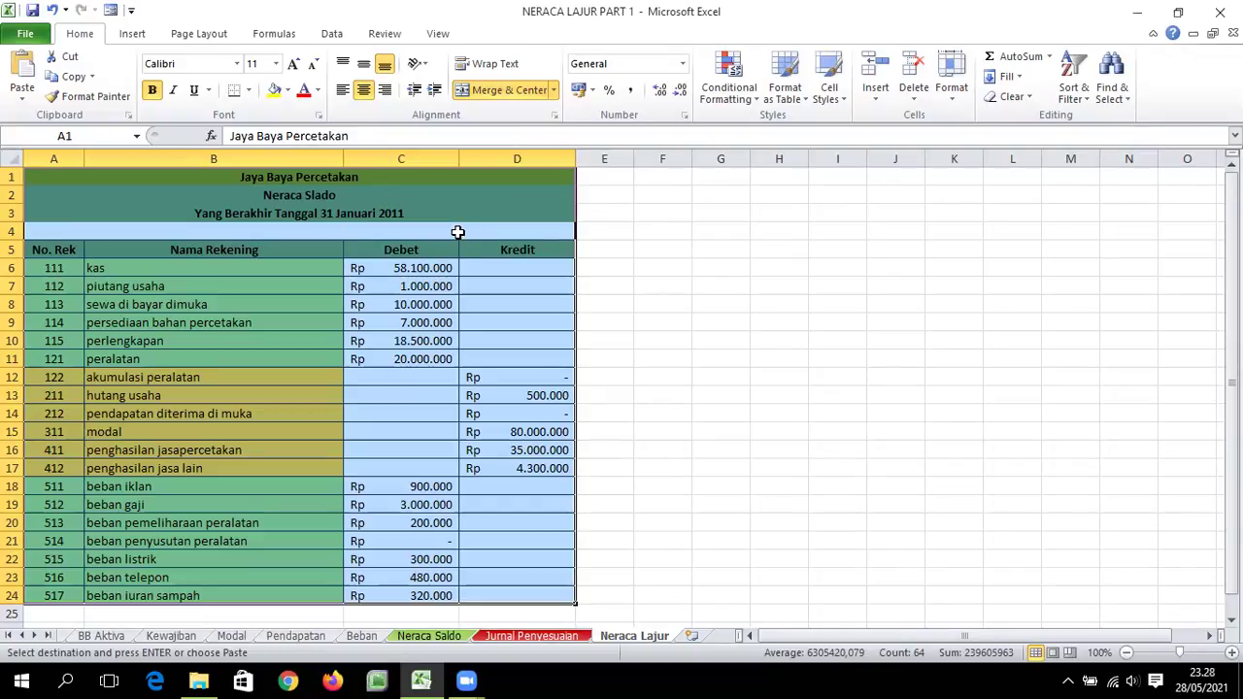
Merge cells C4 and D4 above the Debet and Kredit headings using Merge Across.
left_click(457, 232)
left_click_drag(434, 232, 475, 233)
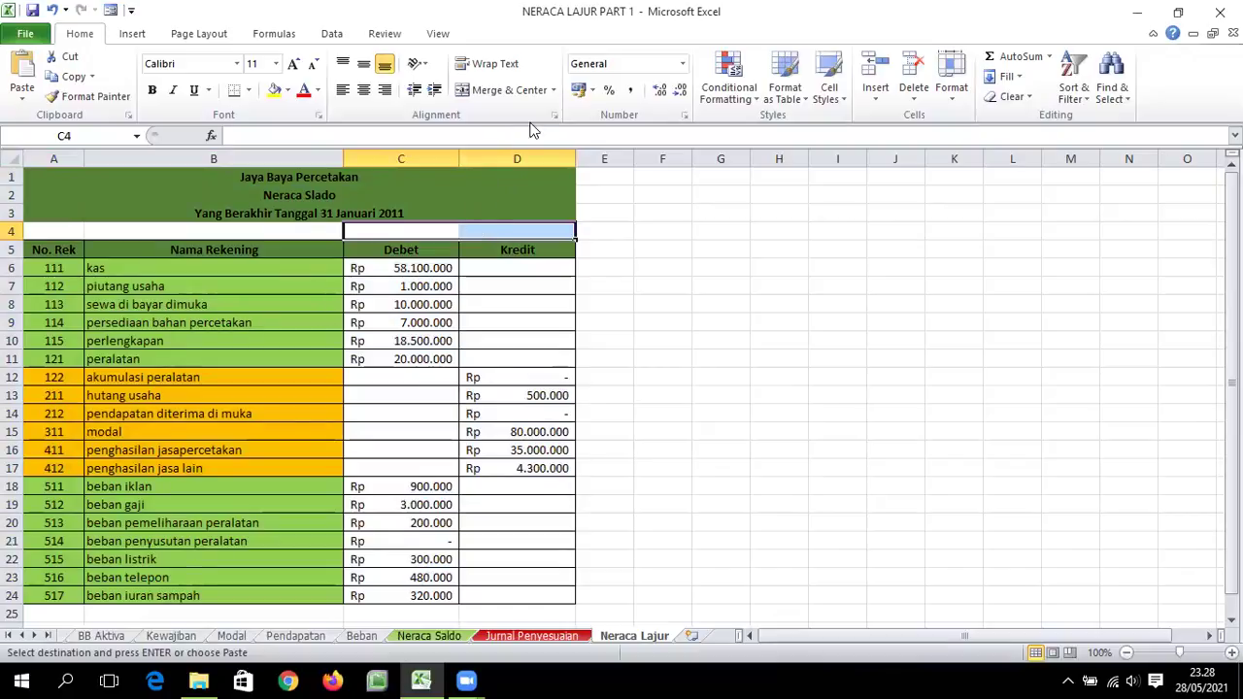
left_click(554, 90)
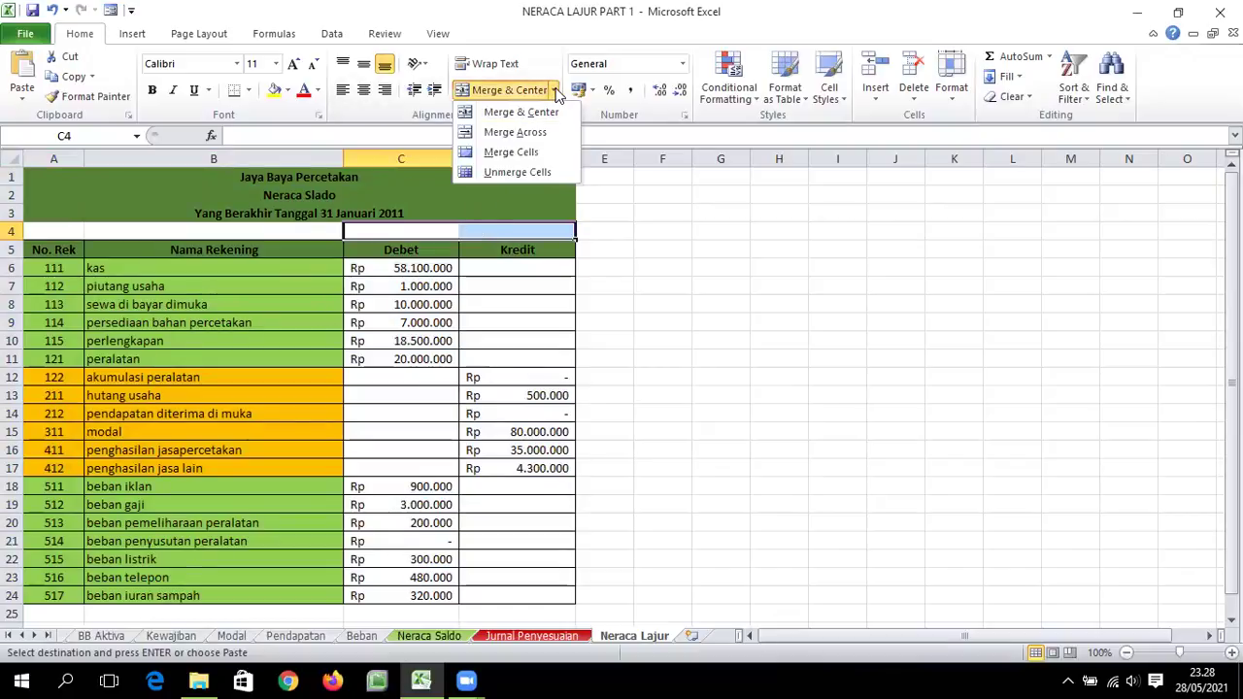
left_click(525, 137)
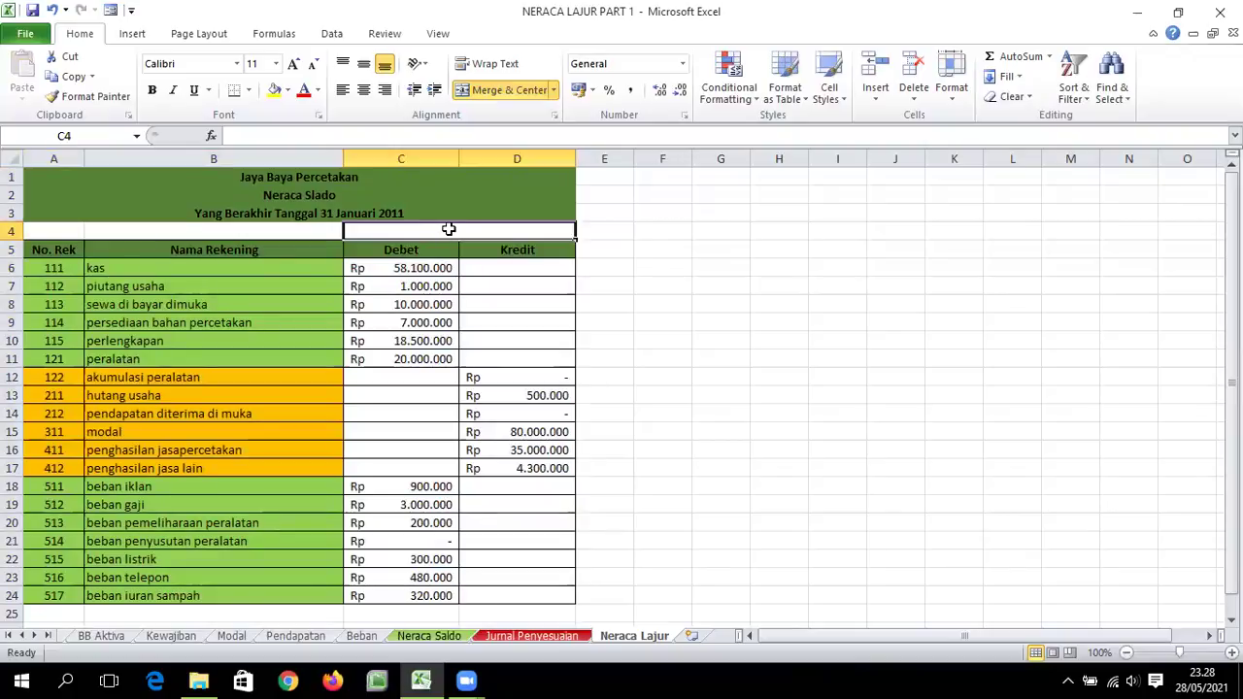
Enter the heading "Neraca Saldo" in the merged cell C4 and center it horizontally.
type("N")
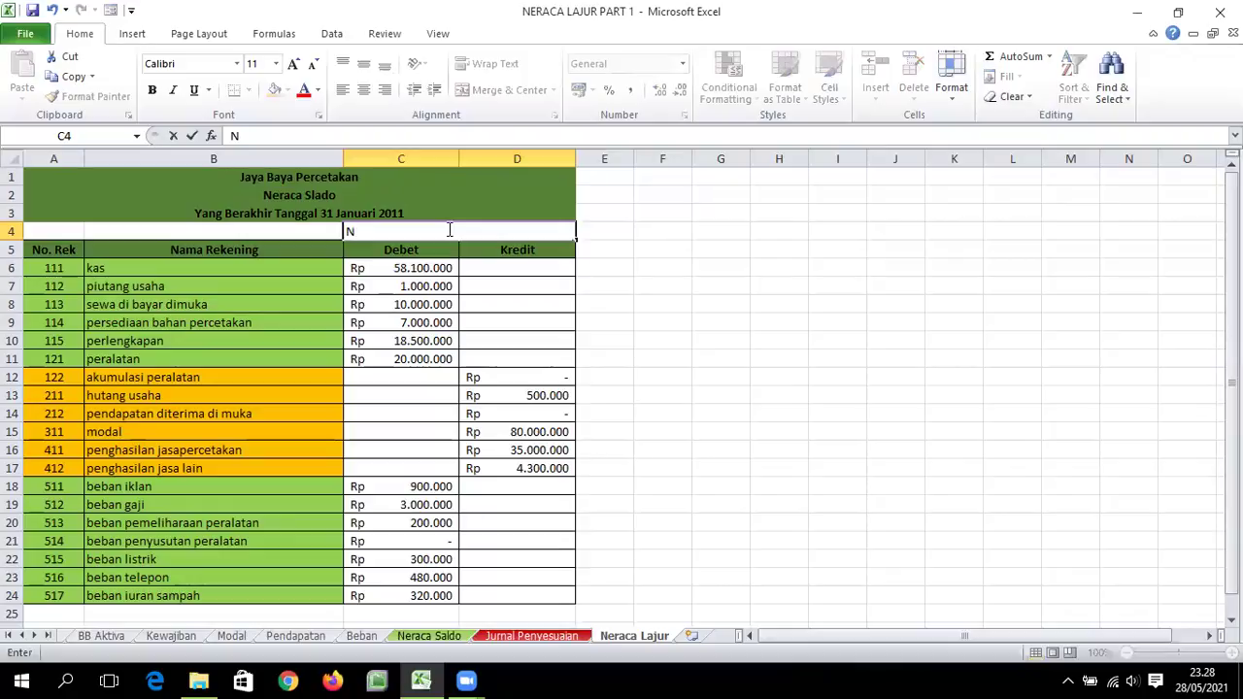
type("eraca Saldo")
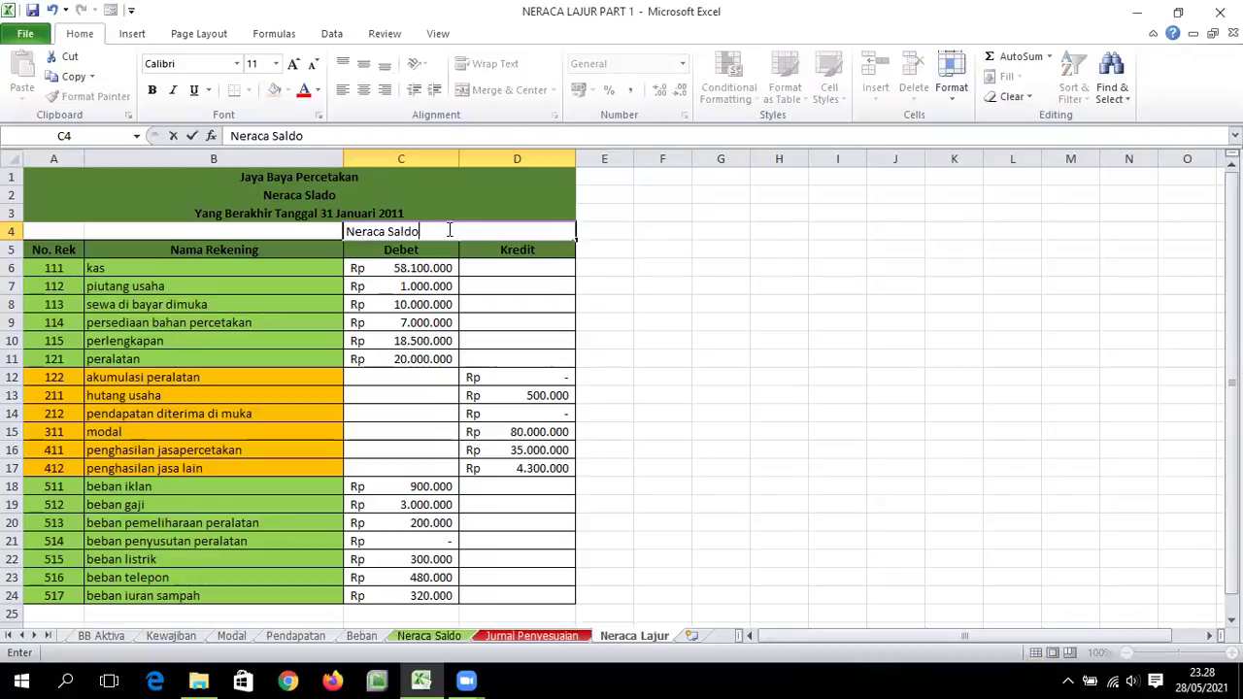
left_click(420, 281)
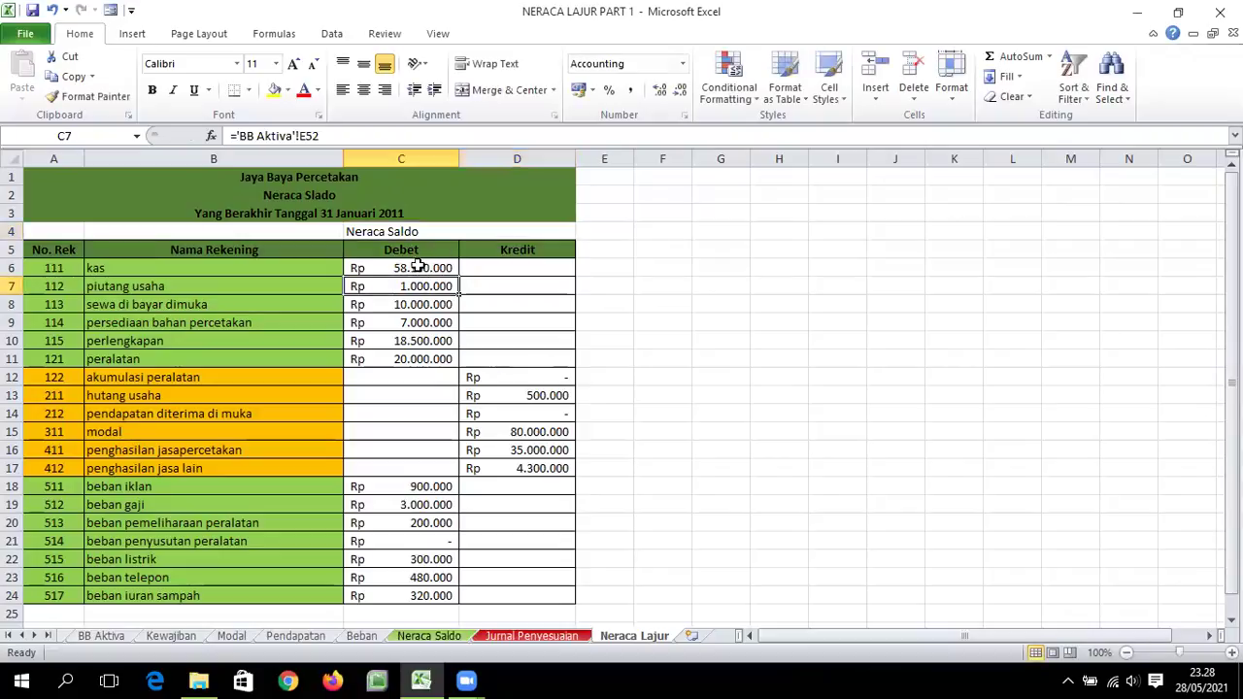
left_click(385, 233)
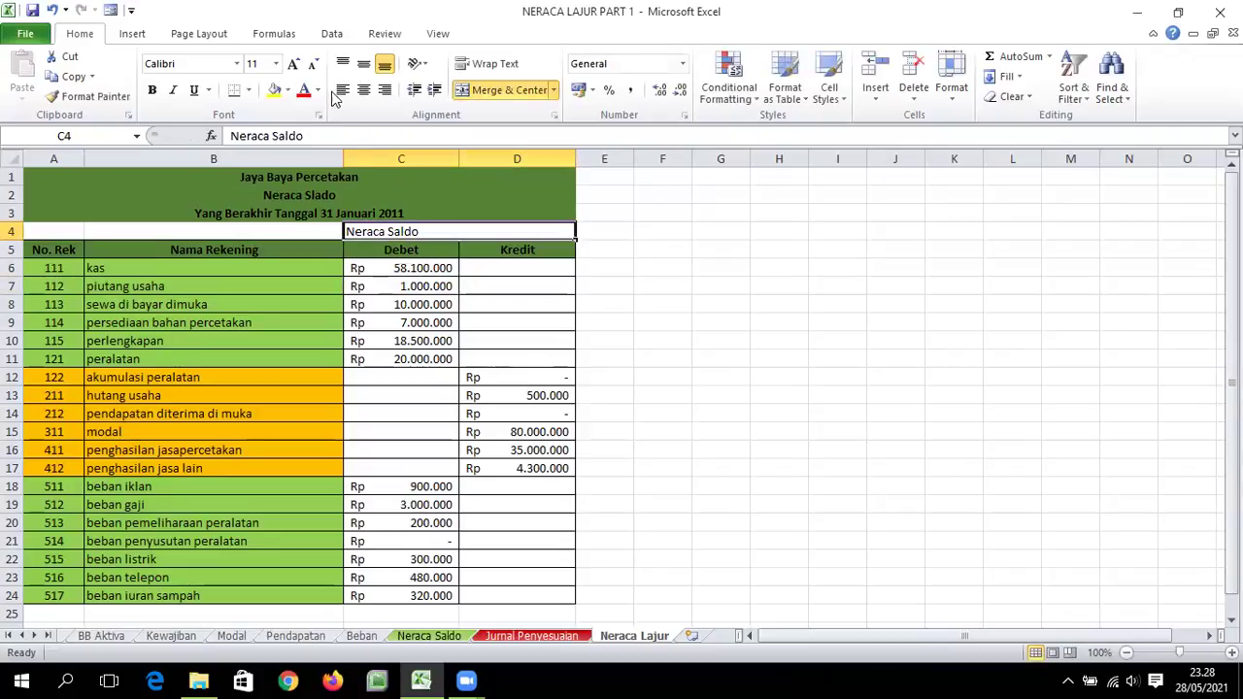
left_click(365, 92)
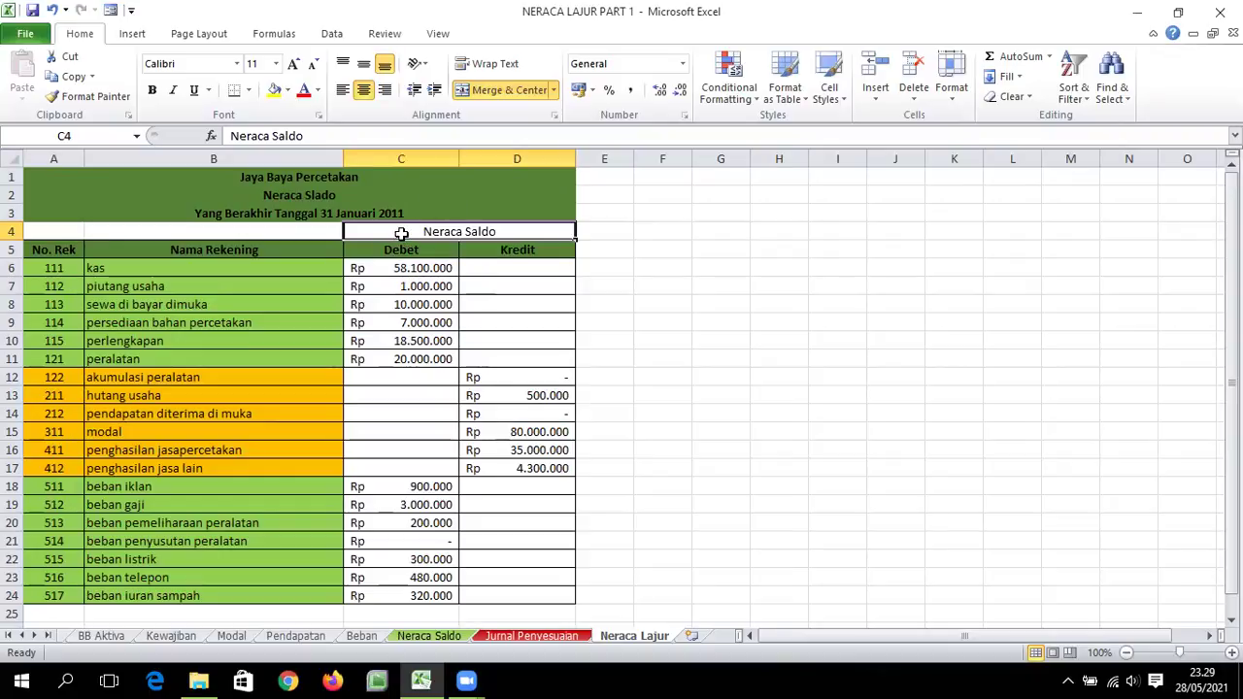
Copy the Neraca Saldo block C4:D24 to E4 and widen columns E and F to about the width of C and D.
left_click_drag(401, 233, 522, 592)
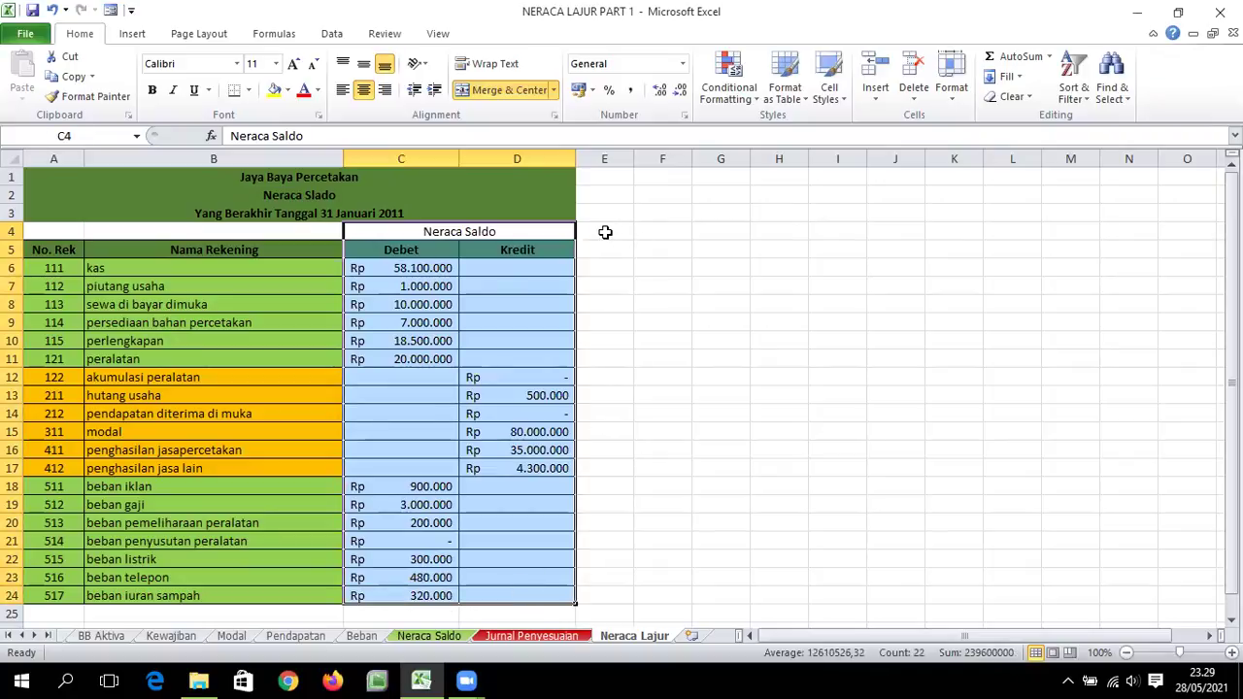
left_click(604, 230)
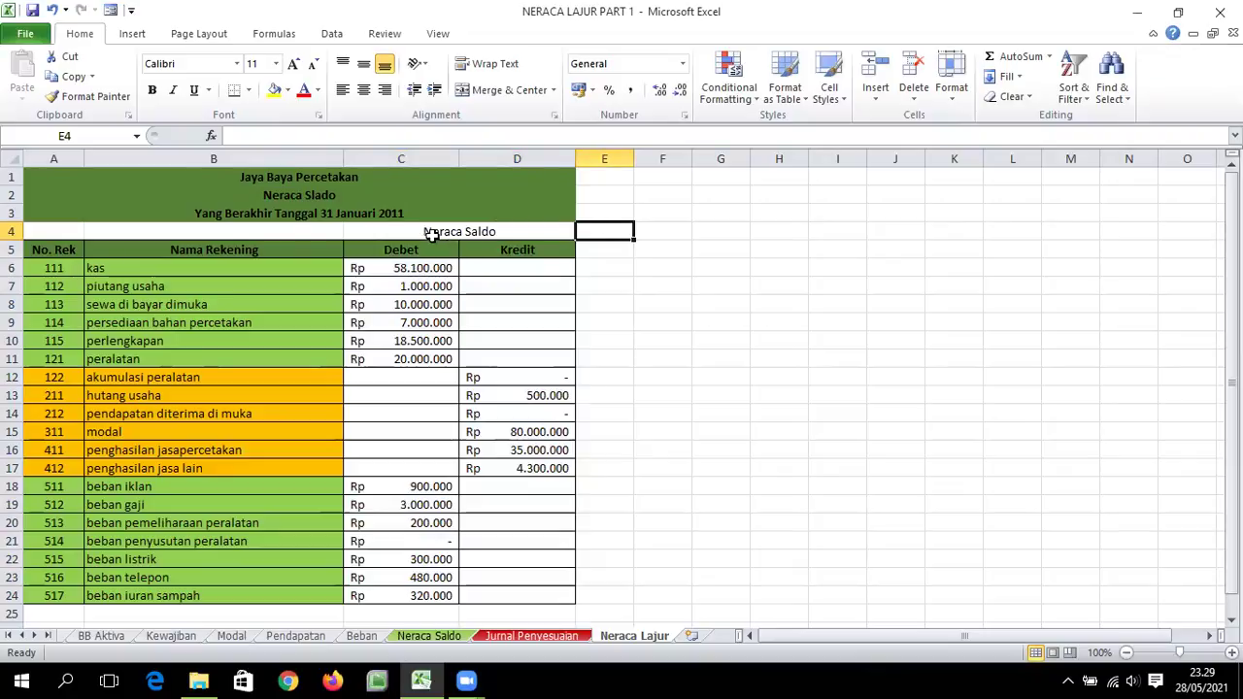
left_click_drag(400, 234, 494, 595)
key("ctrl+c")
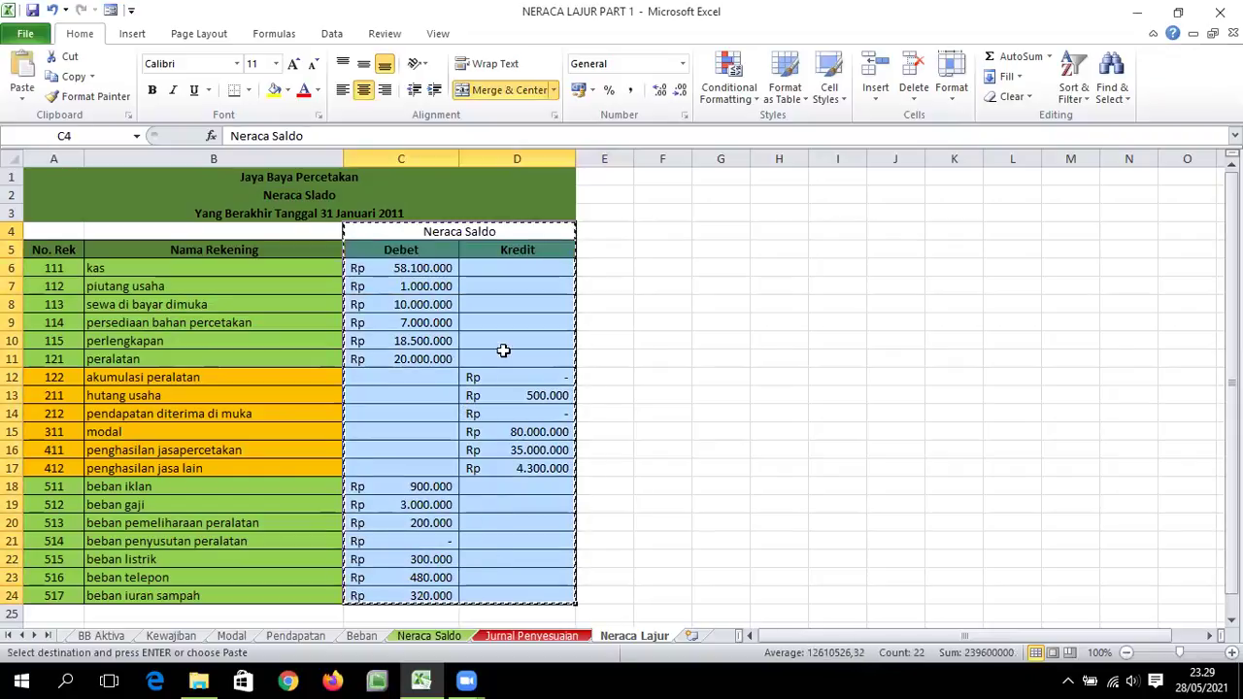
left_click(598, 236)
key("ctrl+v")
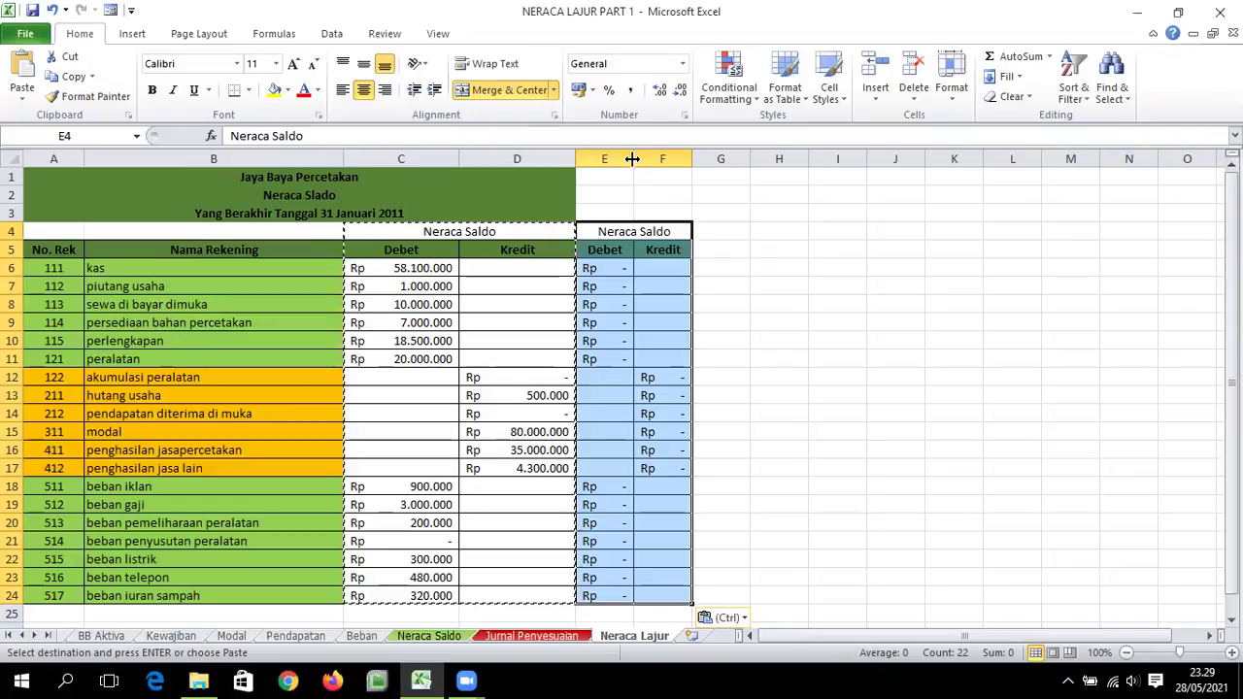
left_click_drag(633, 158, 804, 158)
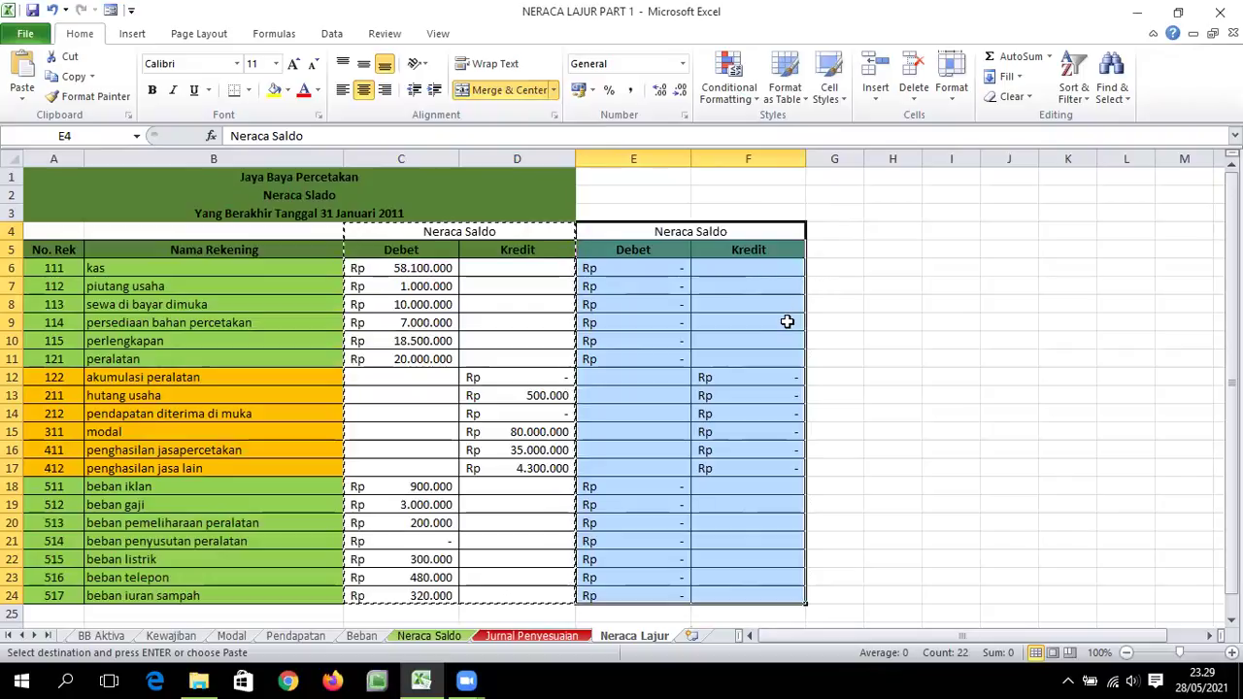
Replace the heading in the merged cell E4 with "Jurnal Penyesuaian".
left_click(736, 231)
double_click(736, 231)
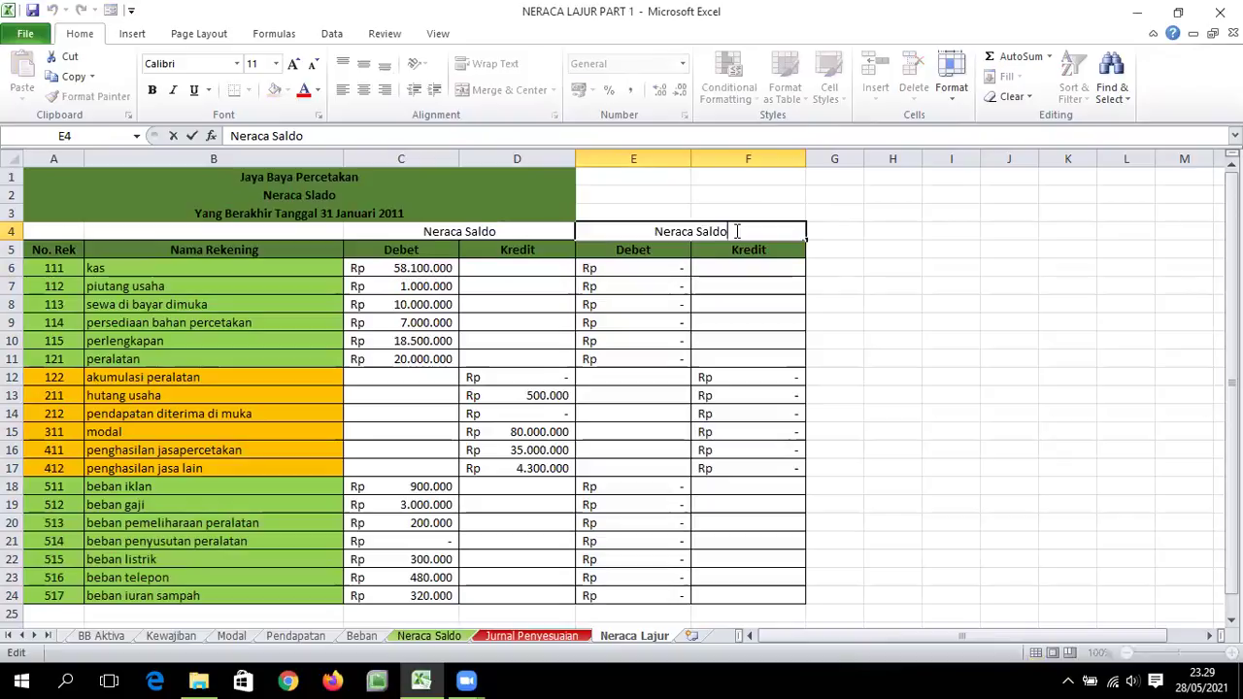
key("BackSpace")
key("BackSpace")
key("BackSpace")
key("BackSpace")
key("BackSpace")
key("BackSpace")
key("BackSpace")
key("BackSpace")
key("BackSpace")
key("BackSpace")
key("BackSpace")
key("BackSpace")
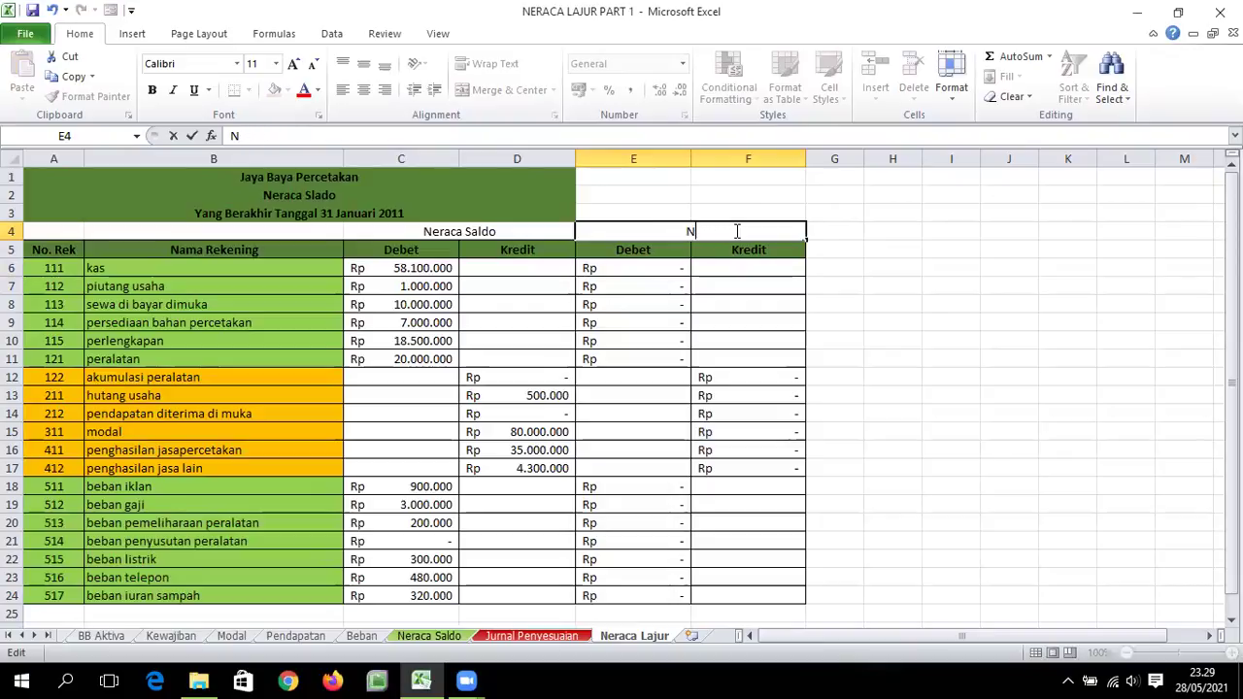
type("Jurnal Penyesuaian")
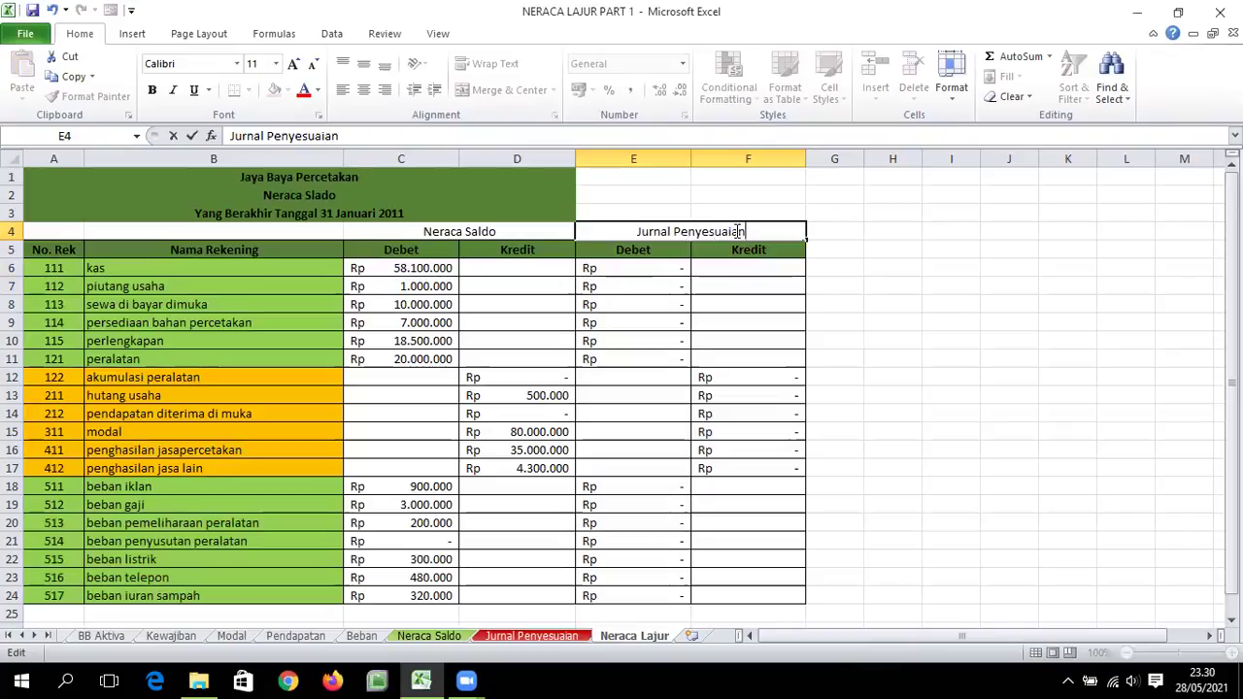
key("Return")
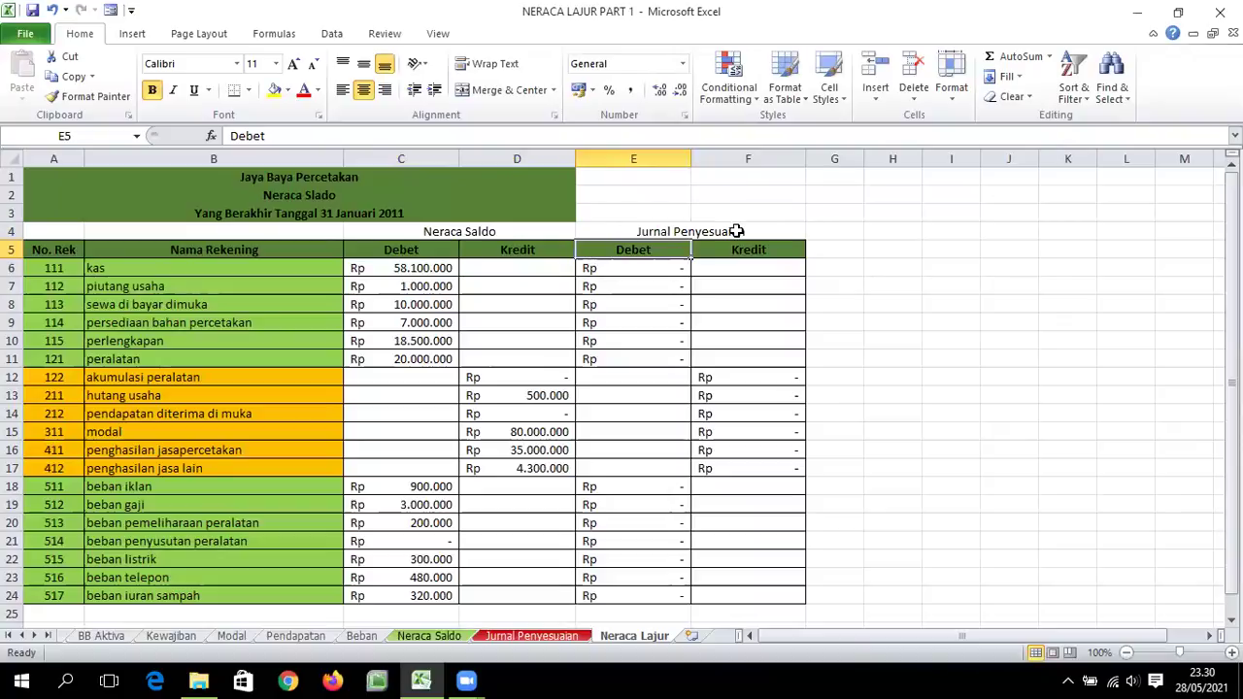
Copy the Jurnal Penyesuaian block E4:F24 to G4 and widen columns G and H to match the other amount columns.
left_click_drag(629, 232, 750, 590)
key("ctrl+c")
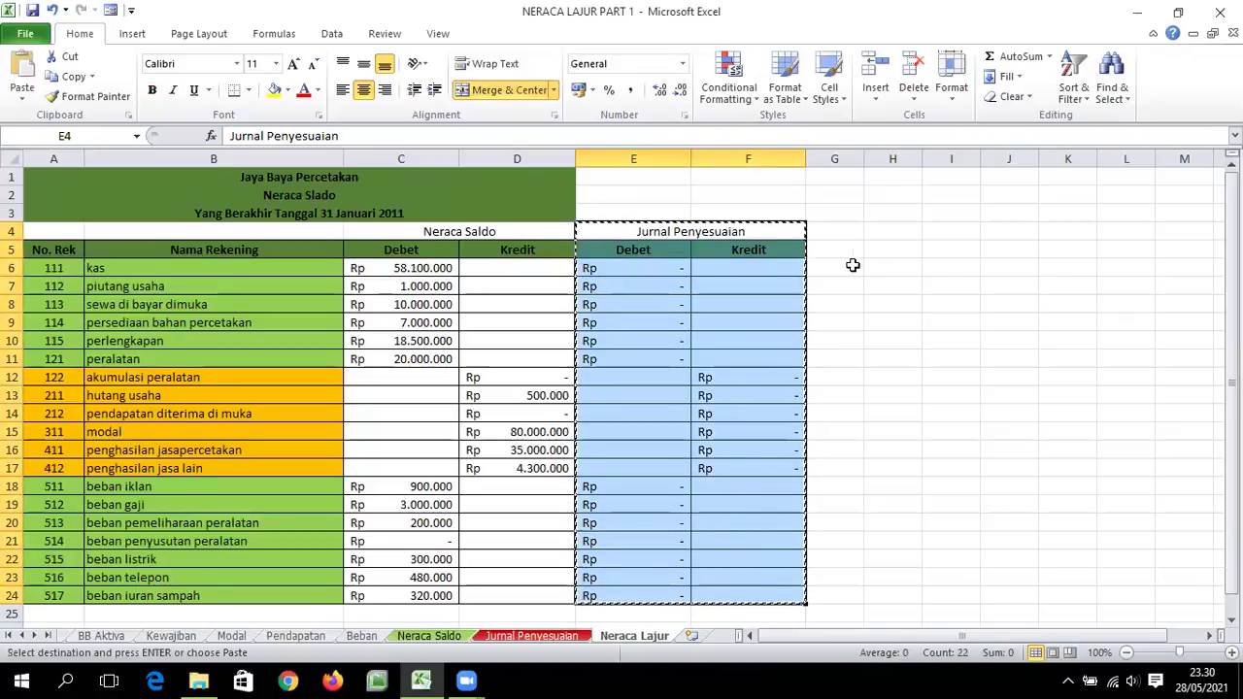
left_click(824, 232)
key("ctrl+v")
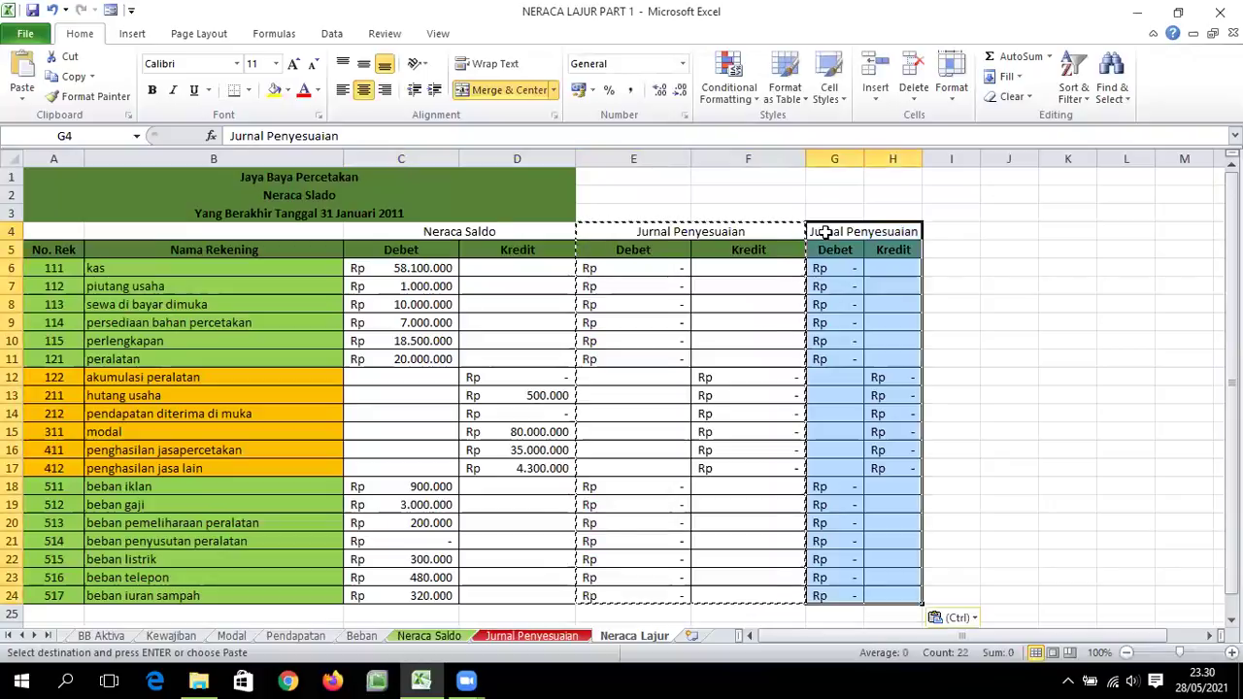
left_click_drag(864, 159, 1041, 158)
Replace the heading in the merged cell G4 with "Neraca Saldo Setelah Penyesuaian".
double_click(989, 230)
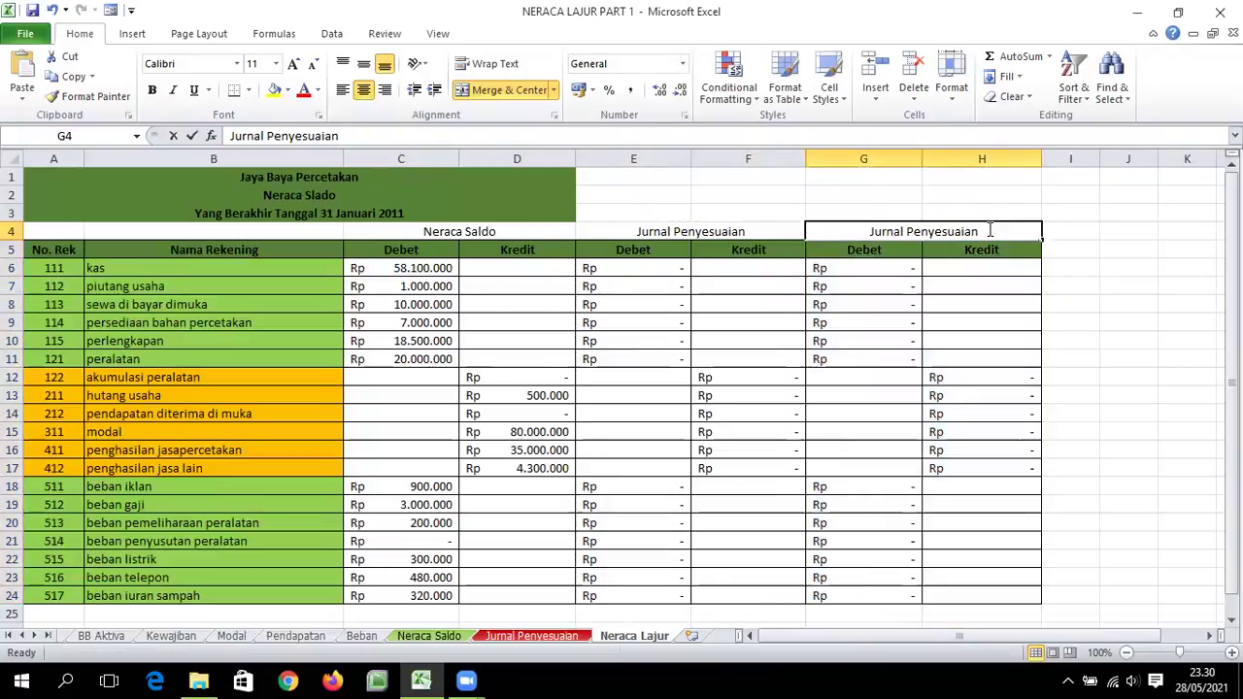
key("BackSpace")
key("BackSpace")
key("BackSpace")
key("BackSpace")
key("BackSpace")
key("BackSpace")
key("BackSpace")
key("BackSpace")
key("BackSpace")
key("BackSpace")
key("BackSpace")
key("BackSpace")
key("BackSpace")
key("BackSpace")
key("BackSpace")
key("BackSpace")
key("BackSpace")
key("BackSpace")
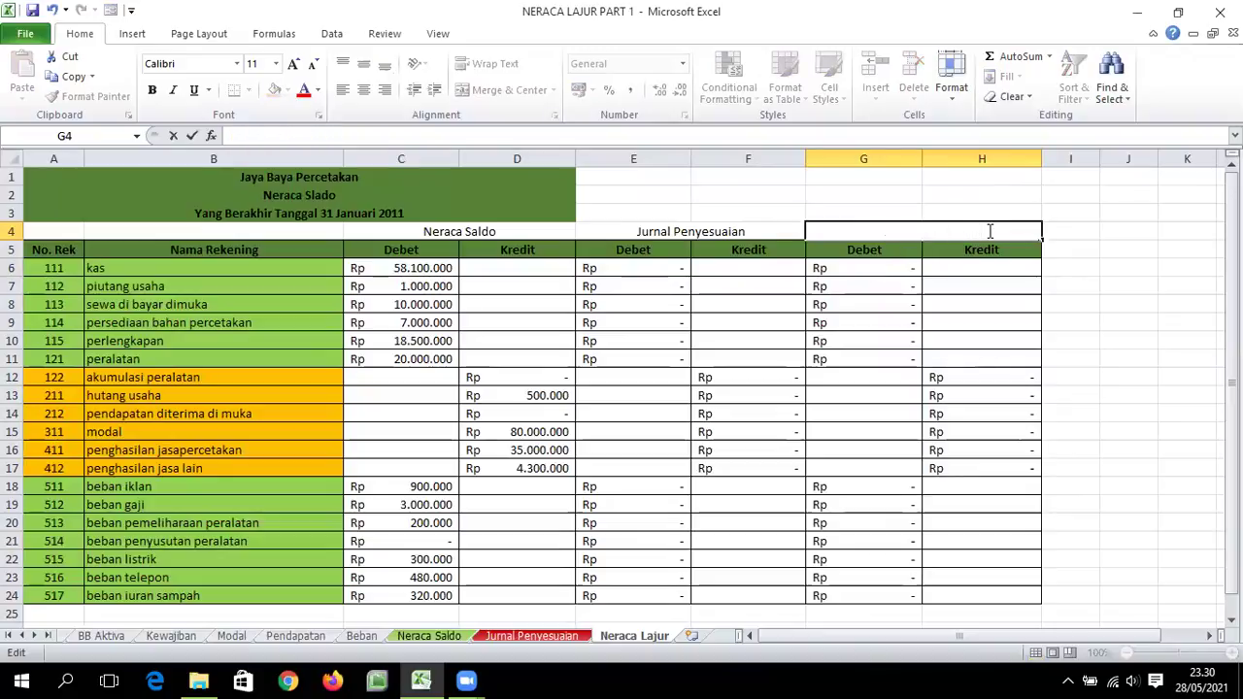
type("Nera")
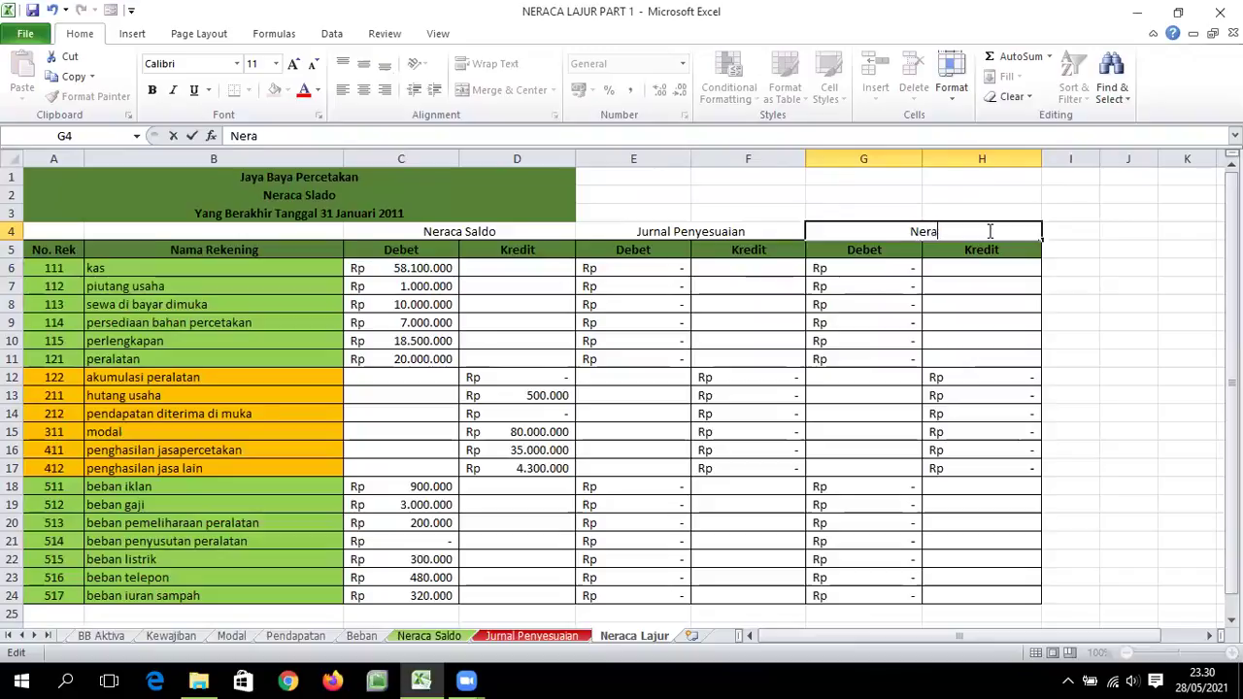
type("ca Saldo")
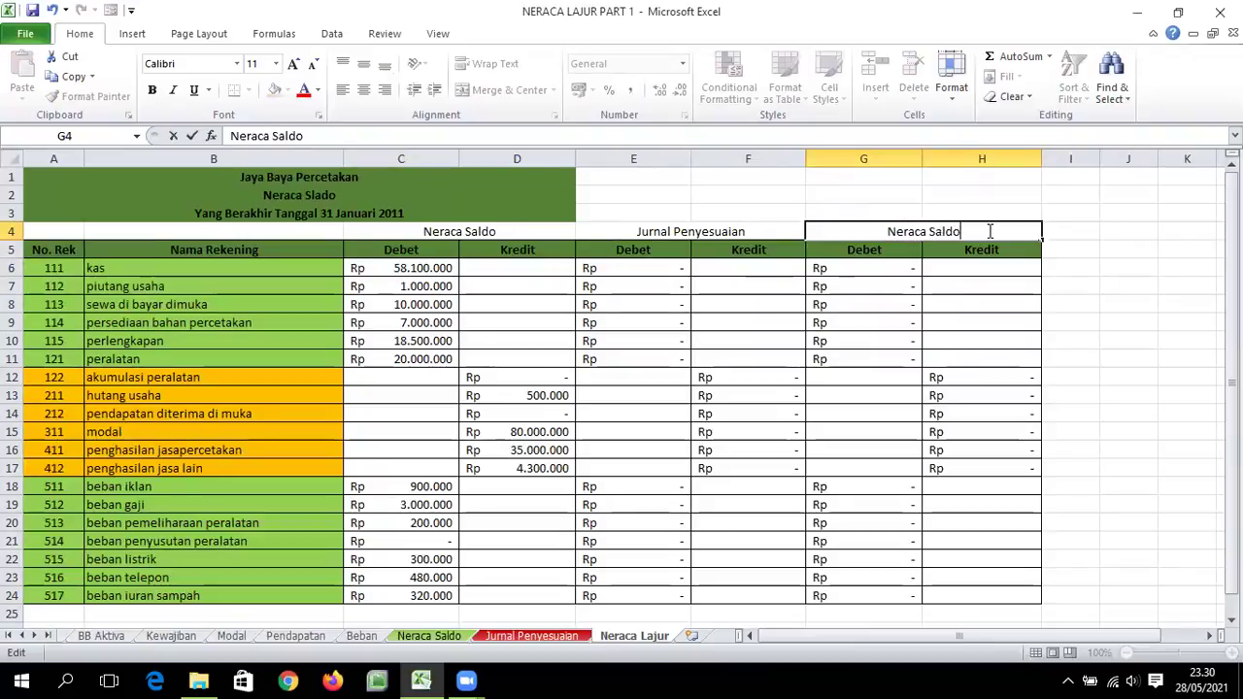
type(" Sete")
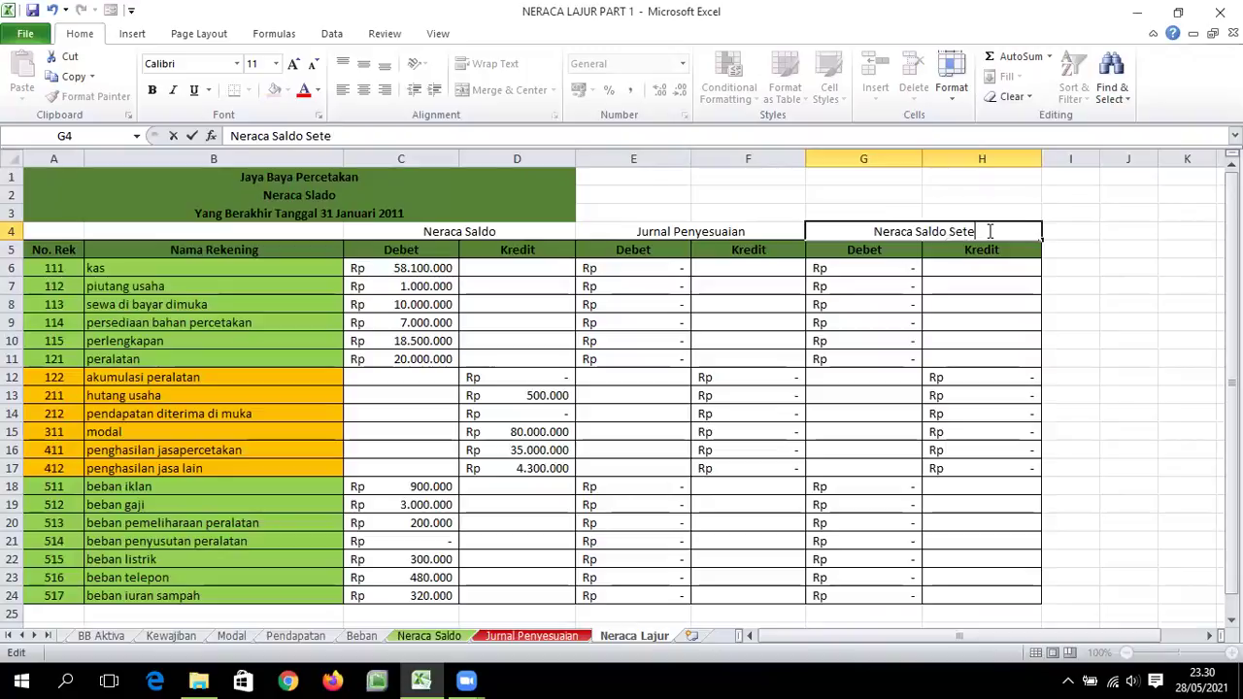
type("lah Penyesuaian")
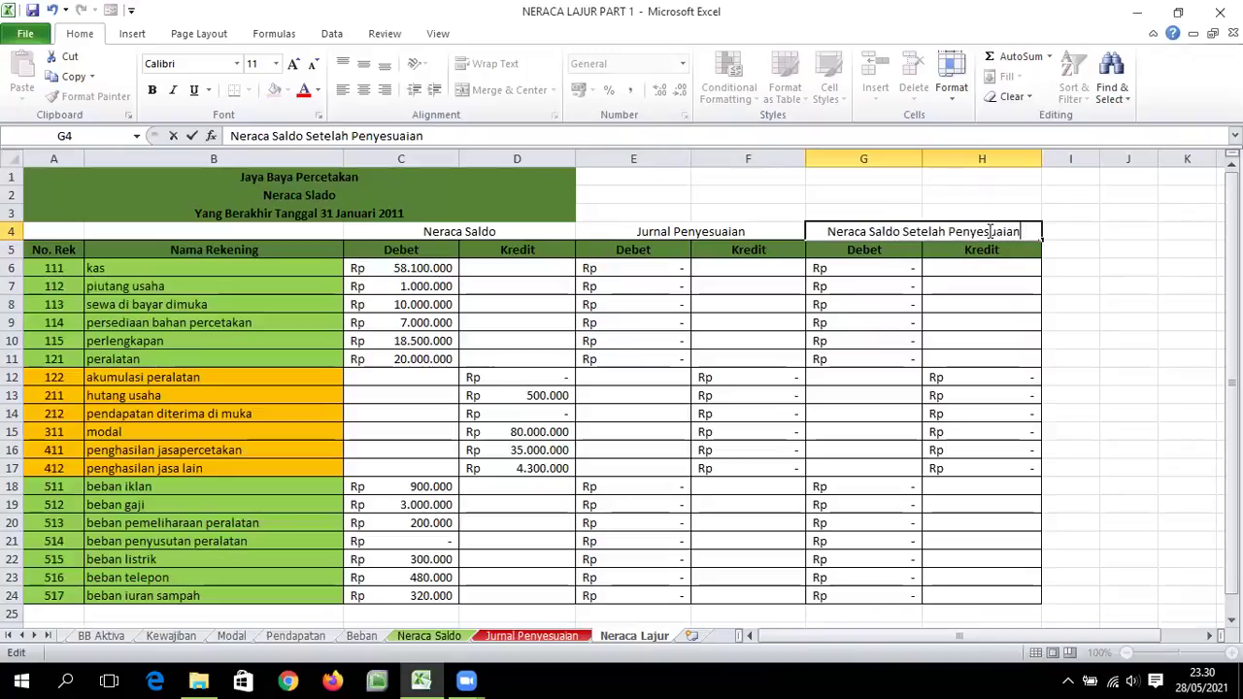
key("Return")
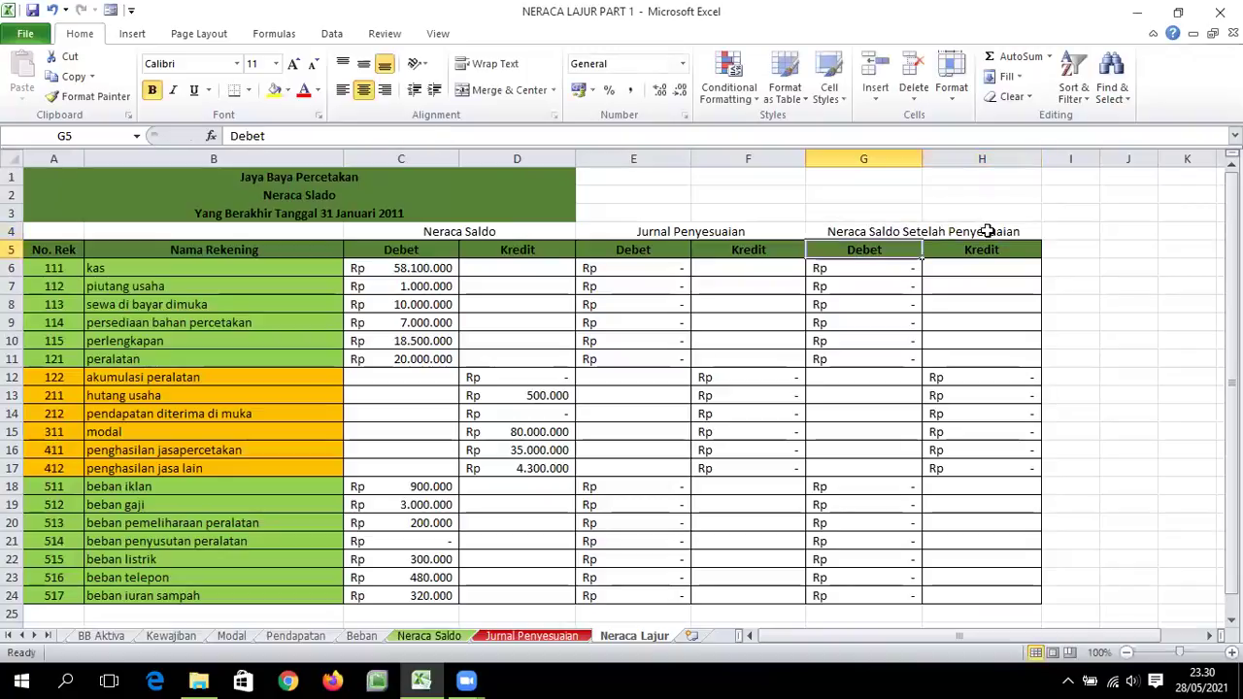
Copy the Neraca Saldo Setelah Penyesuaian block G4:H24 to I4 and widen columns I and J to match the other amount columns.
left_click_drag(867, 233, 989, 593)
key("ctrl+c")
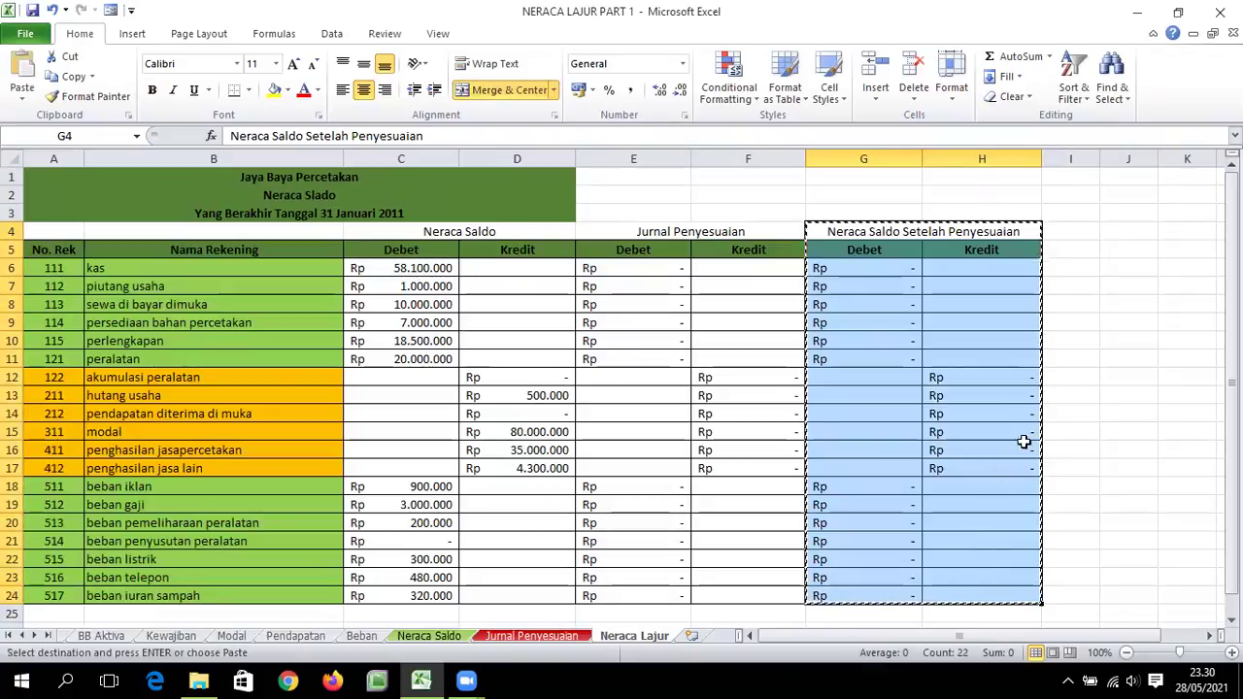
left_click(1078, 235)
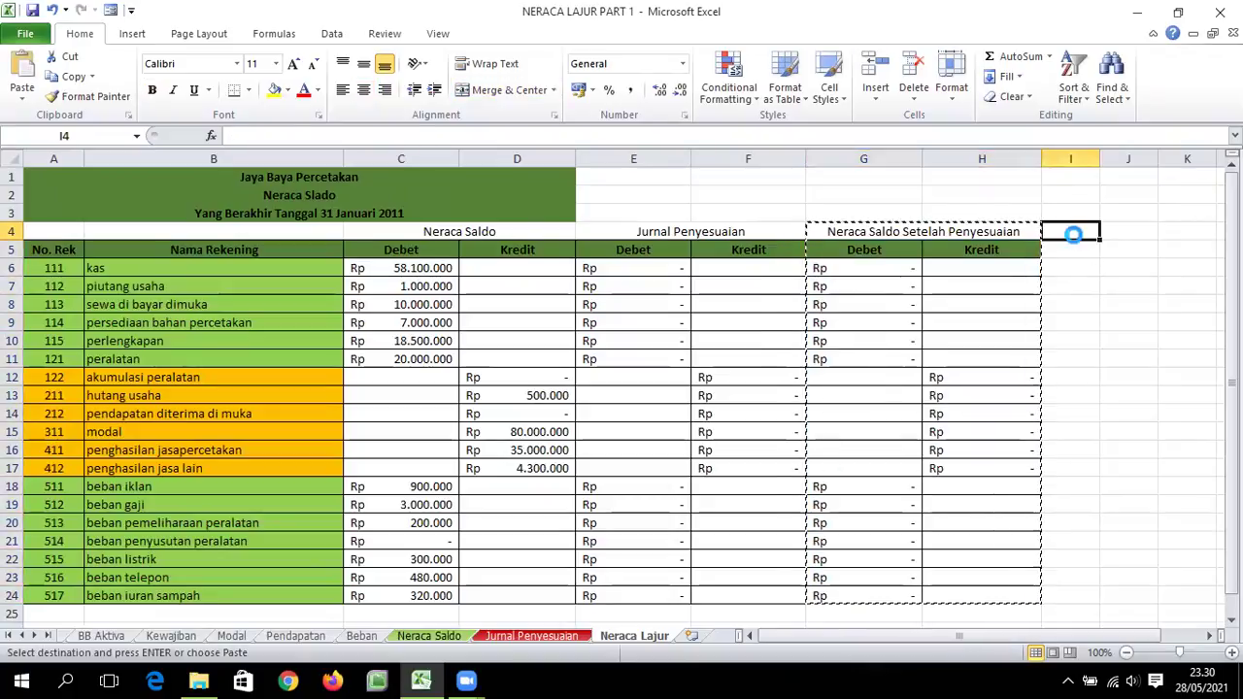
key("ctrl+v")
left_click_drag(1099, 159, 1156, 158)
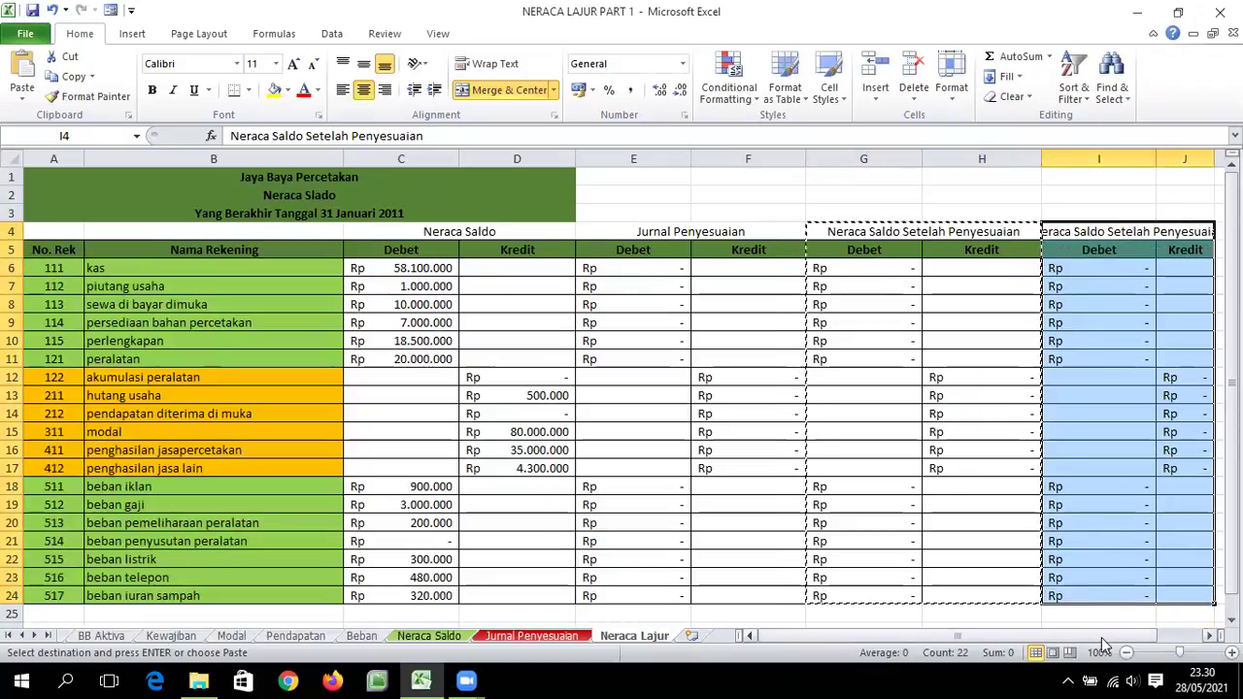
left_click(1209, 635)
left_click(1209, 635)
left_click(1208, 635)
left_click(1209, 635)
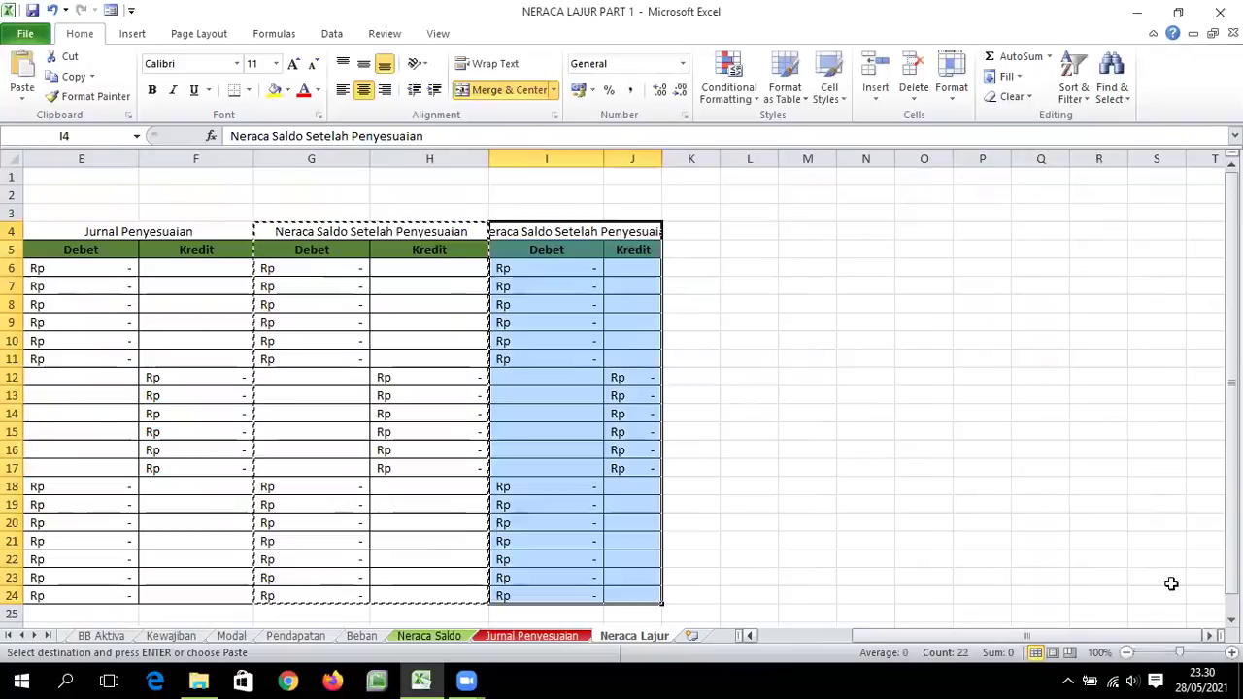
left_click_drag(660, 164, 718, 170)
Replace the heading in the merged cell I4 with "Laba/Rugi".
left_click(590, 227)
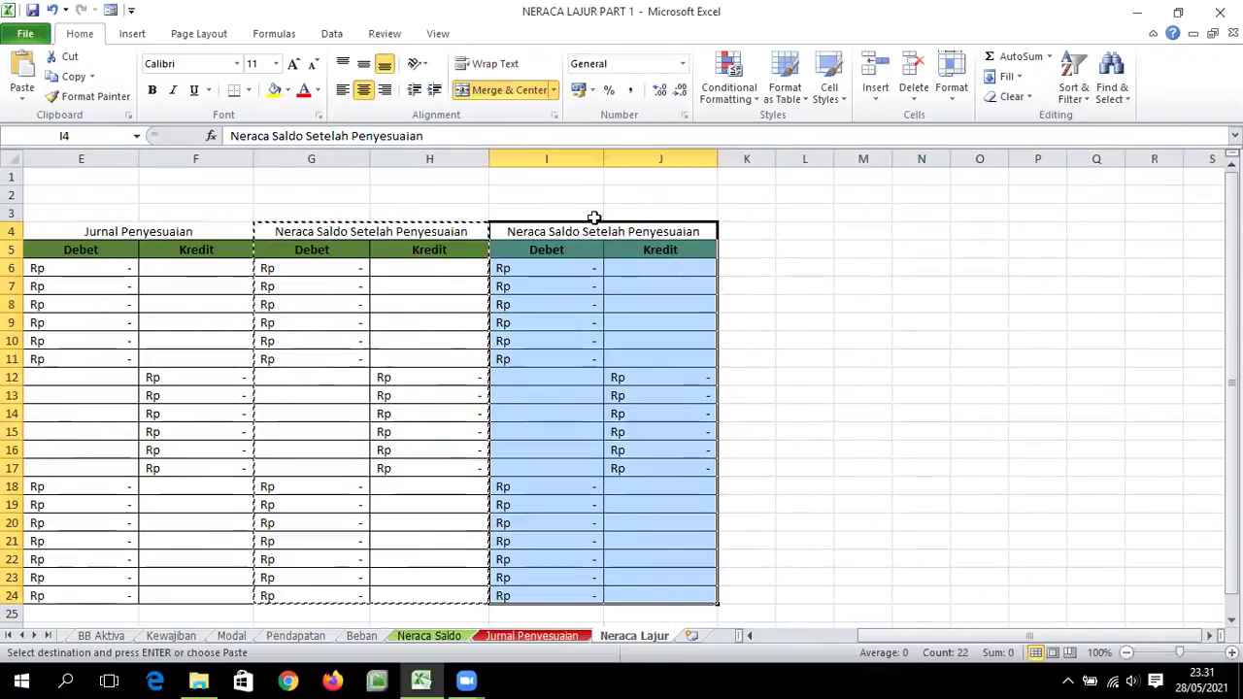
double_click(590, 230)
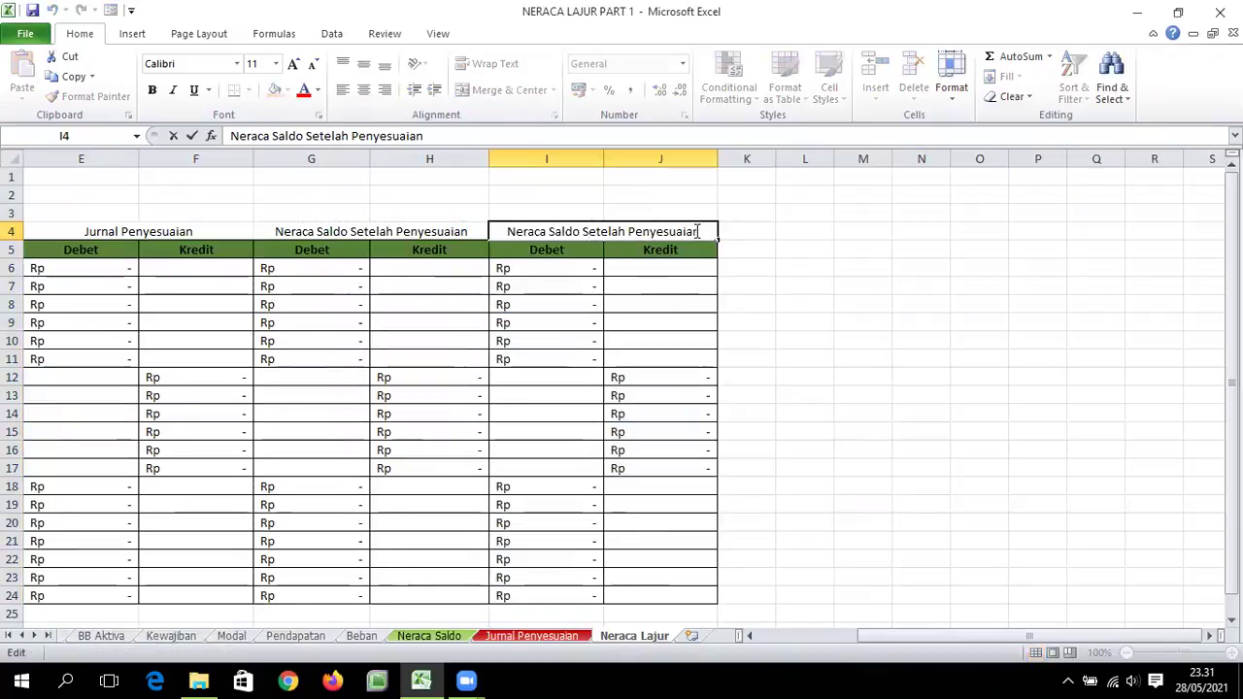
left_click_drag(703, 232, 495, 231)
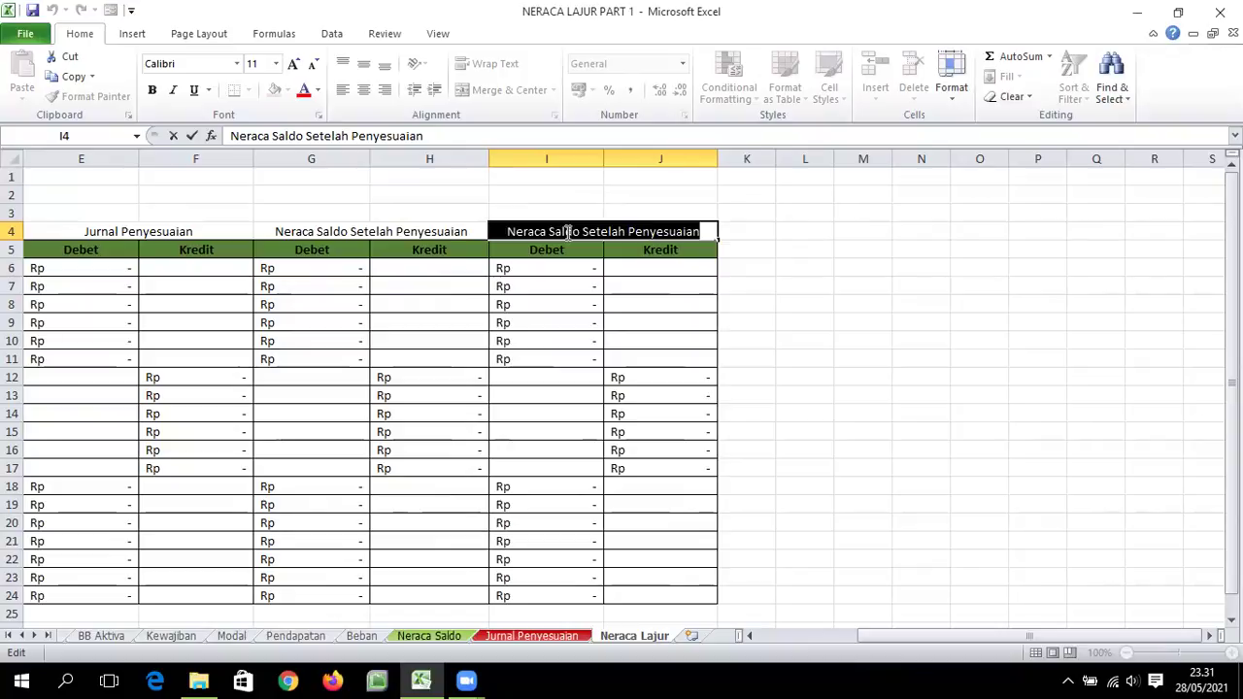
type("L")
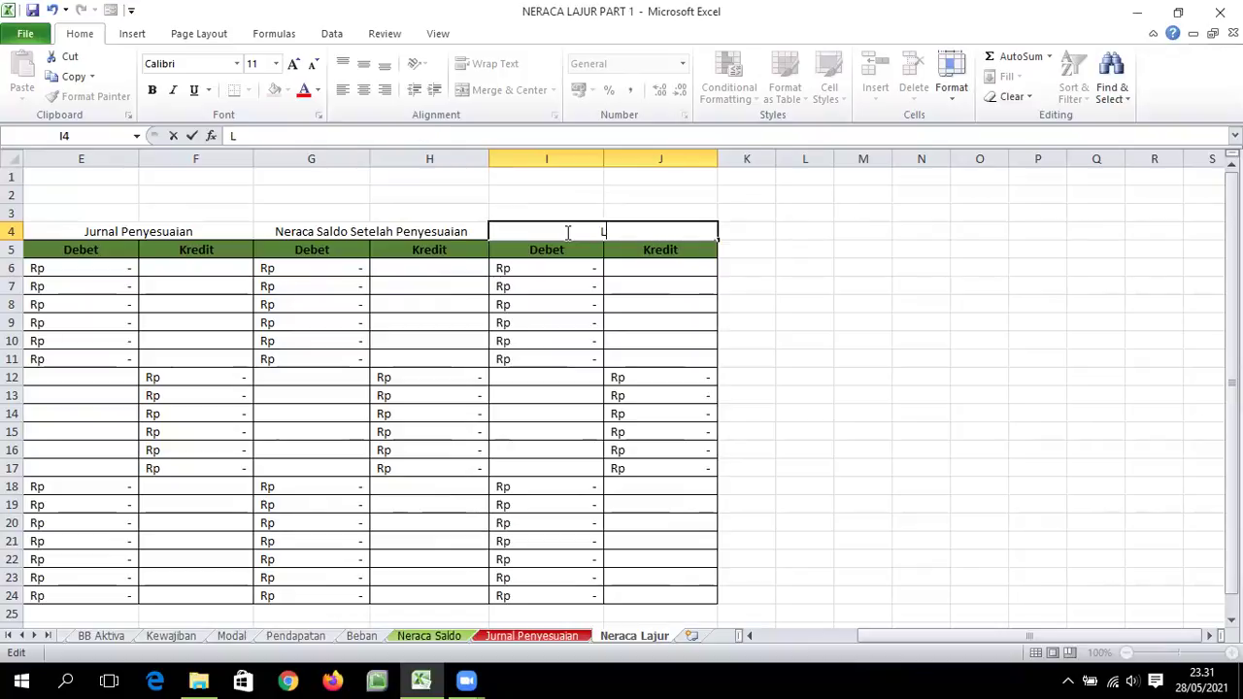
type("aba/Rugi")
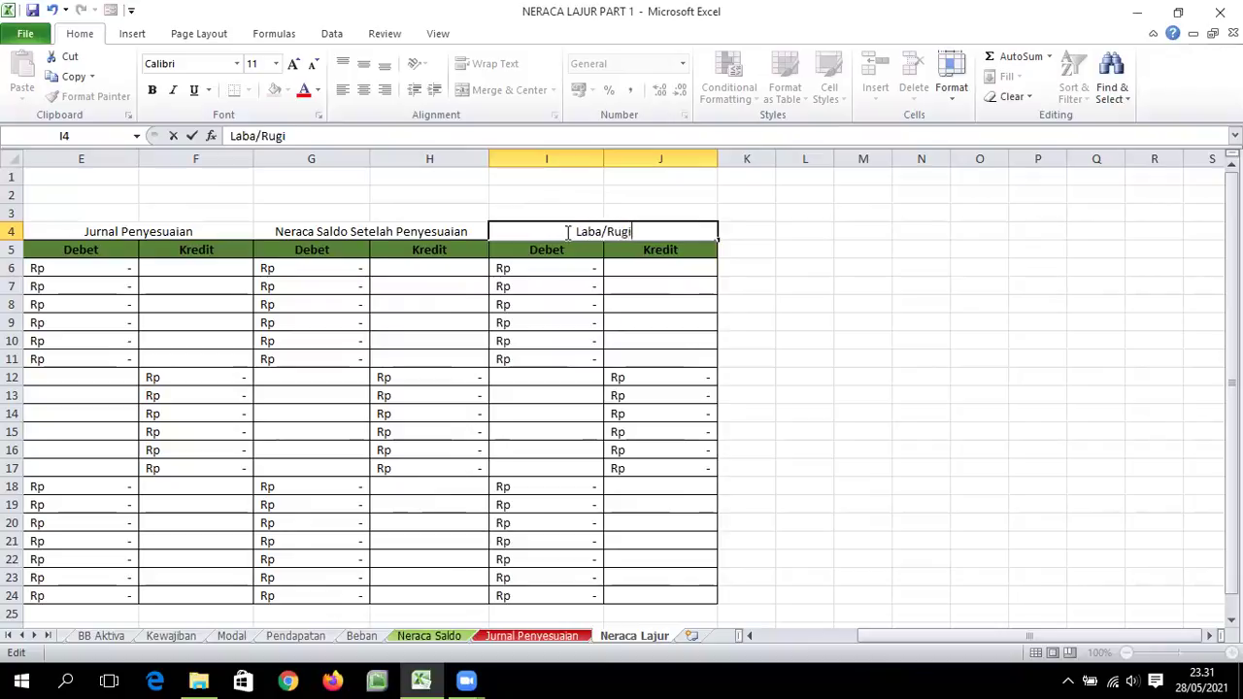
key("Return")
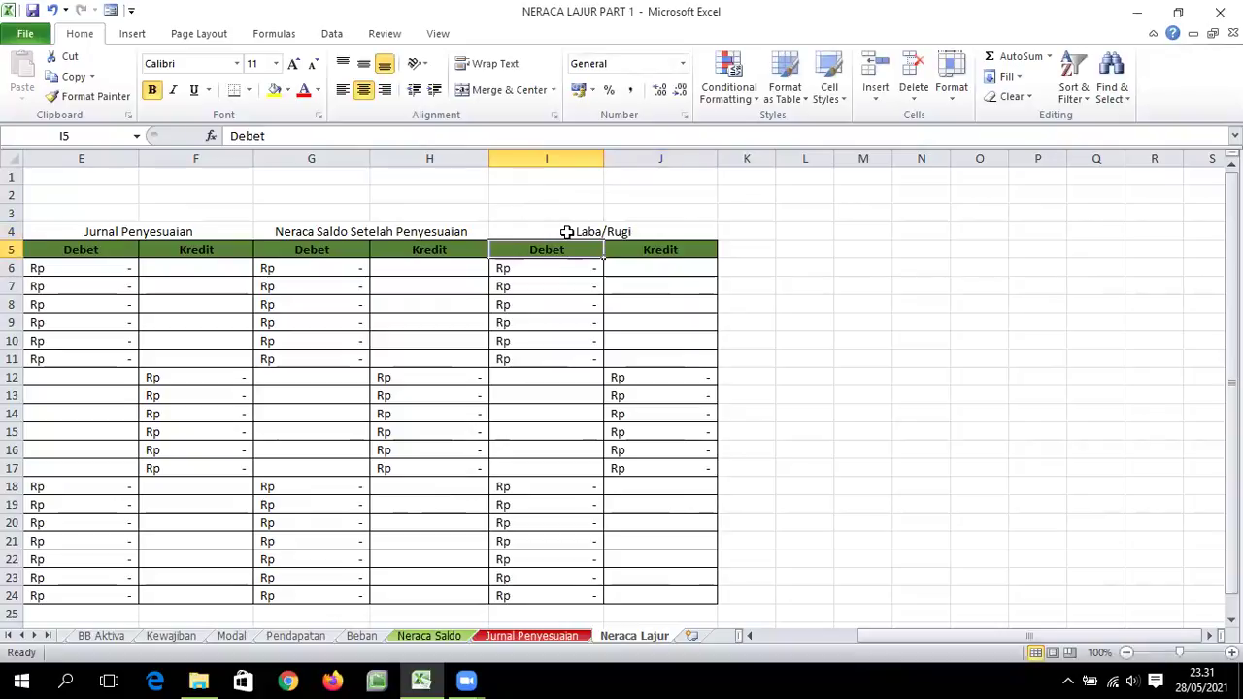
Copy the Laba/Rugi block I4:J24 to K4 and widen columns K and L to match the other amount columns.
left_click_drag(547, 233, 655, 587)
key("ctrl+c")
left_click(743, 230)
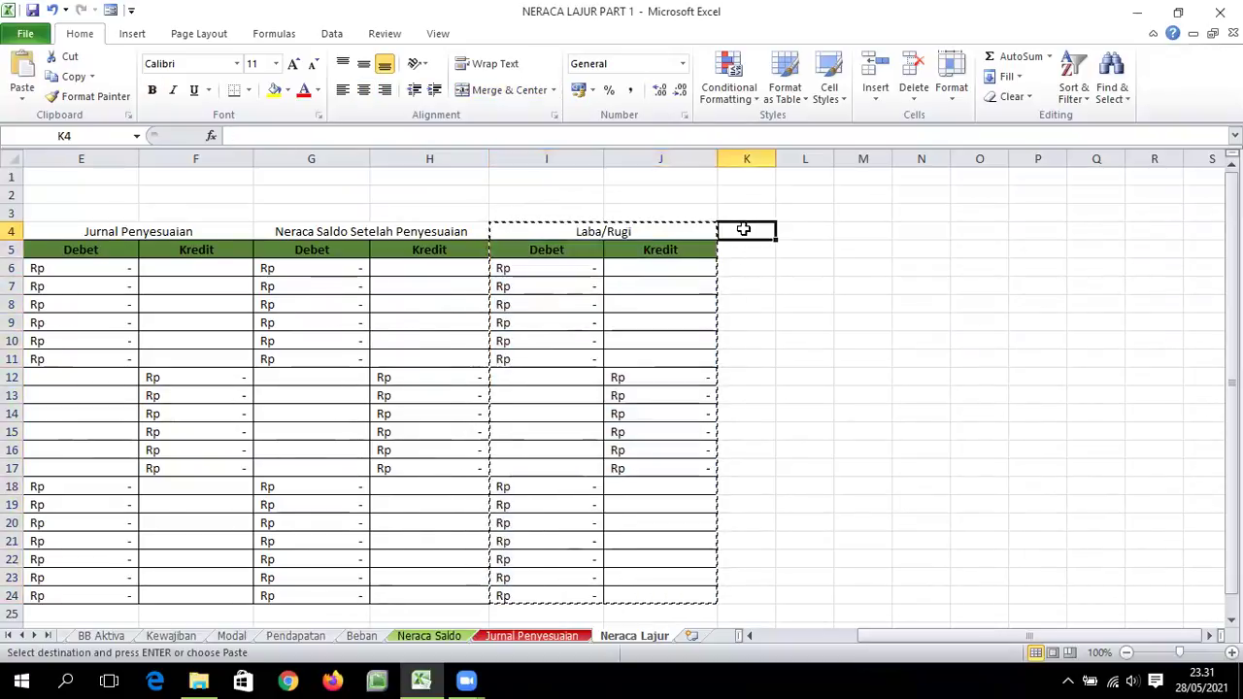
key("ctrl+v")
left_click_drag(777, 162, 948, 158)
Replace the heading in the merged cell K4 with "Neraca".
left_click(870, 231)
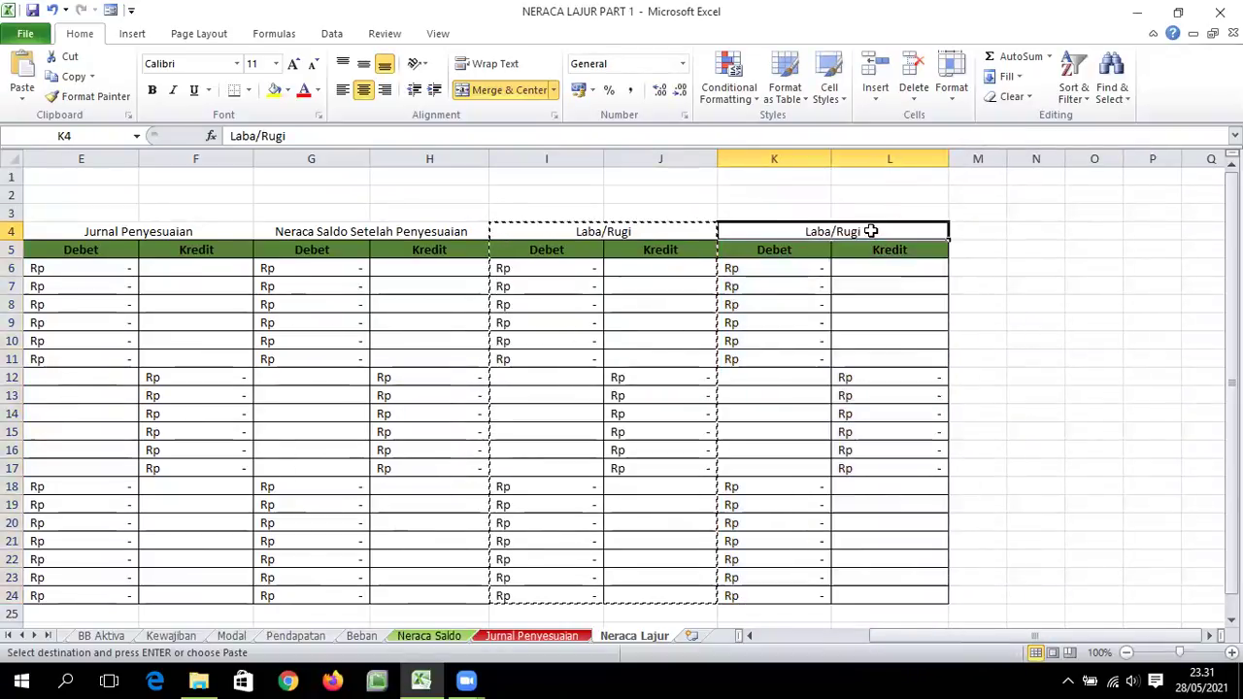
double_click(871, 231)
key("BackSpace")
key("BackSpace")
key("BackSpace")
key("BackSpace")
key("BackSpace")
key("BackSpace")
key("BackSpace")
key("BackSpace")
key("BackSpace")
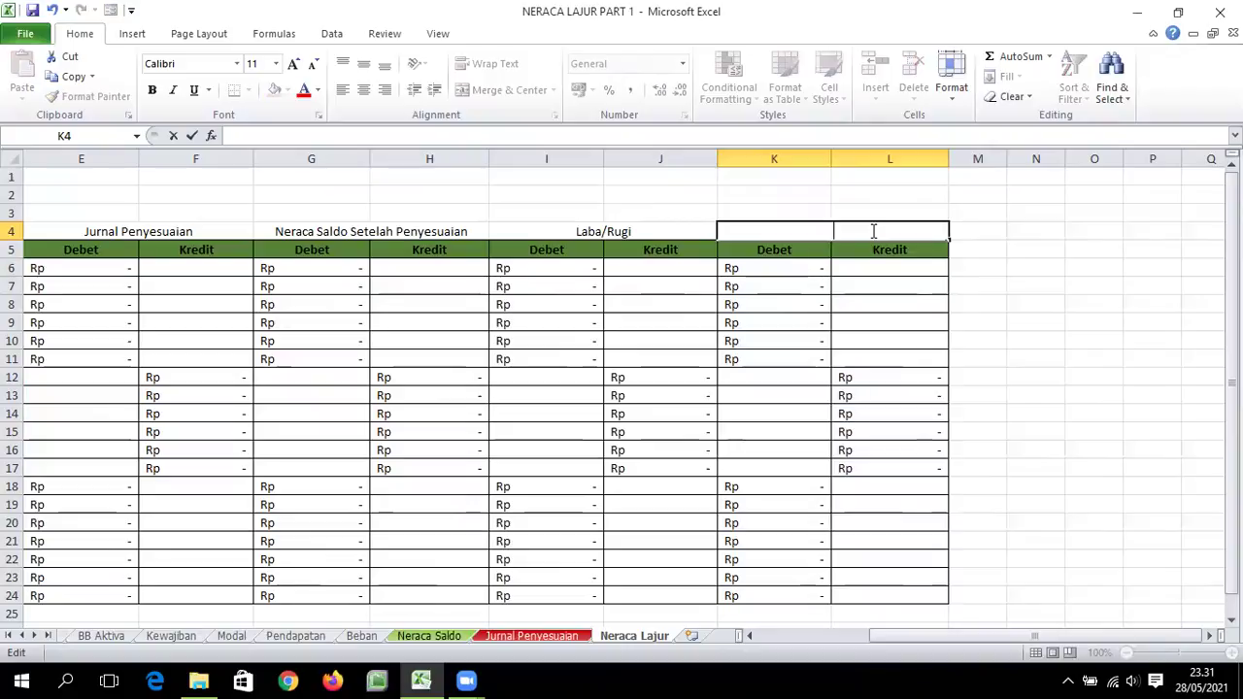
type("Neraca")
key("Return")
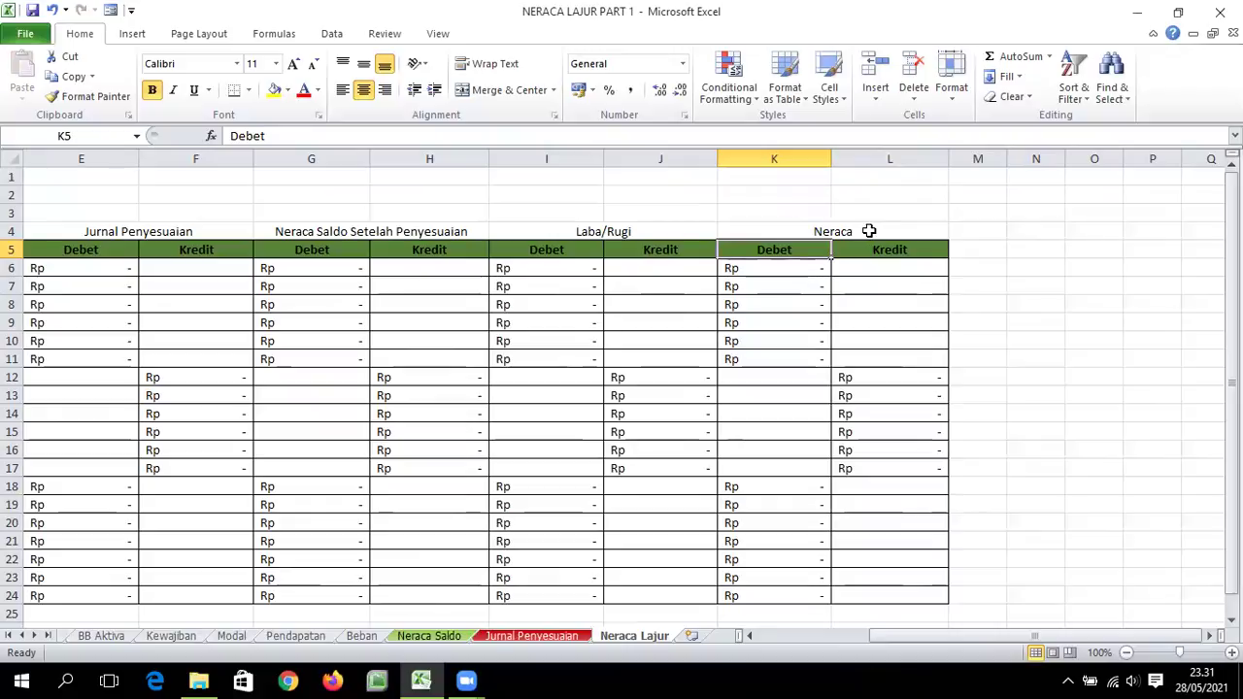
Clear the Debet cell E6 for kas in the Jurnal Penyesuaian section.
left_click_drag(965, 639, 845, 639)
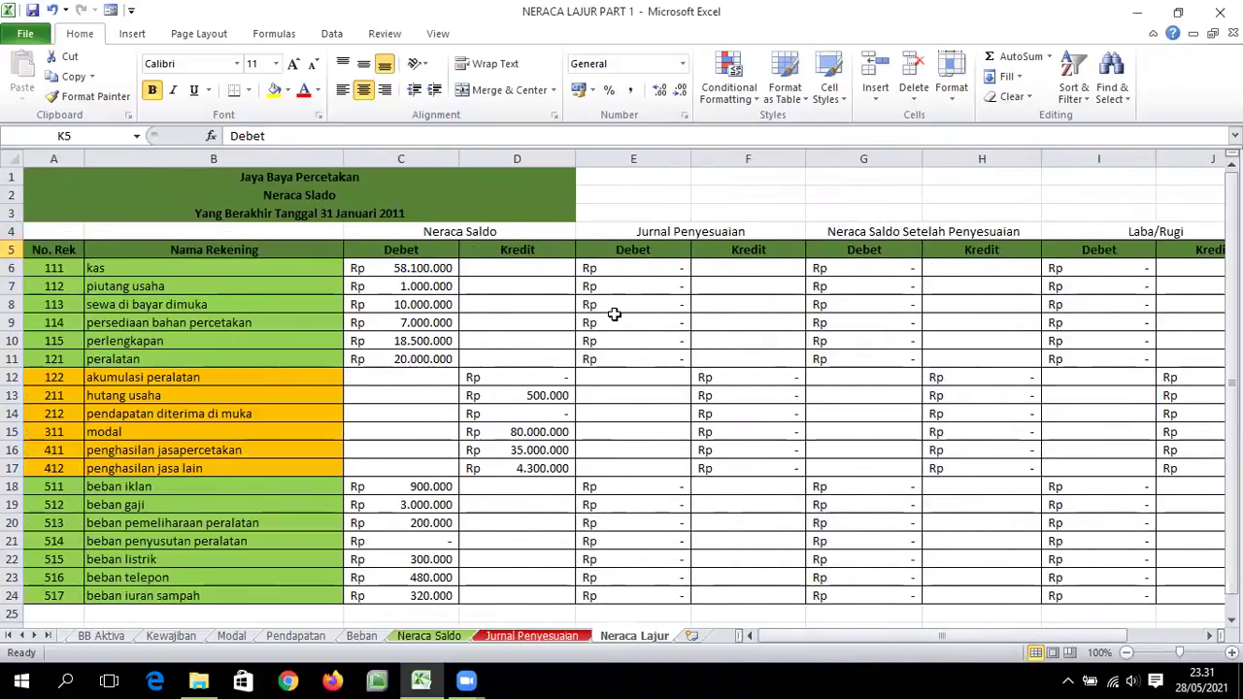
left_click(635, 275)
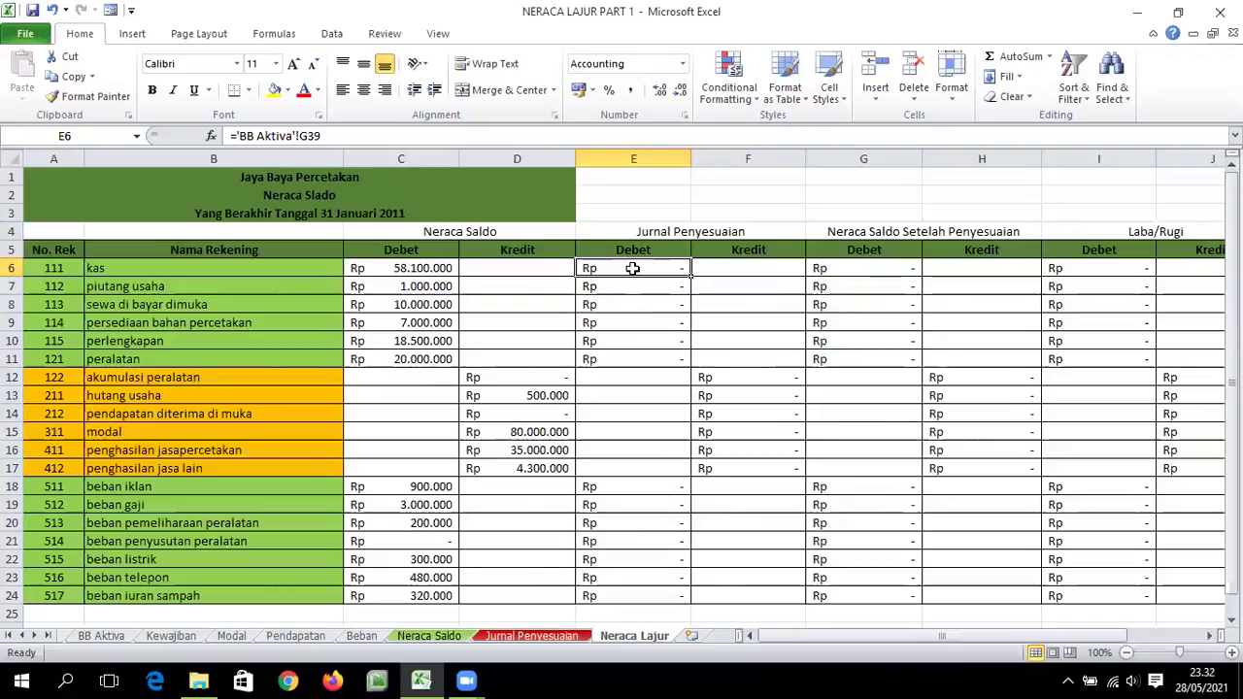
left_click_drag(633, 268, 787, 589)
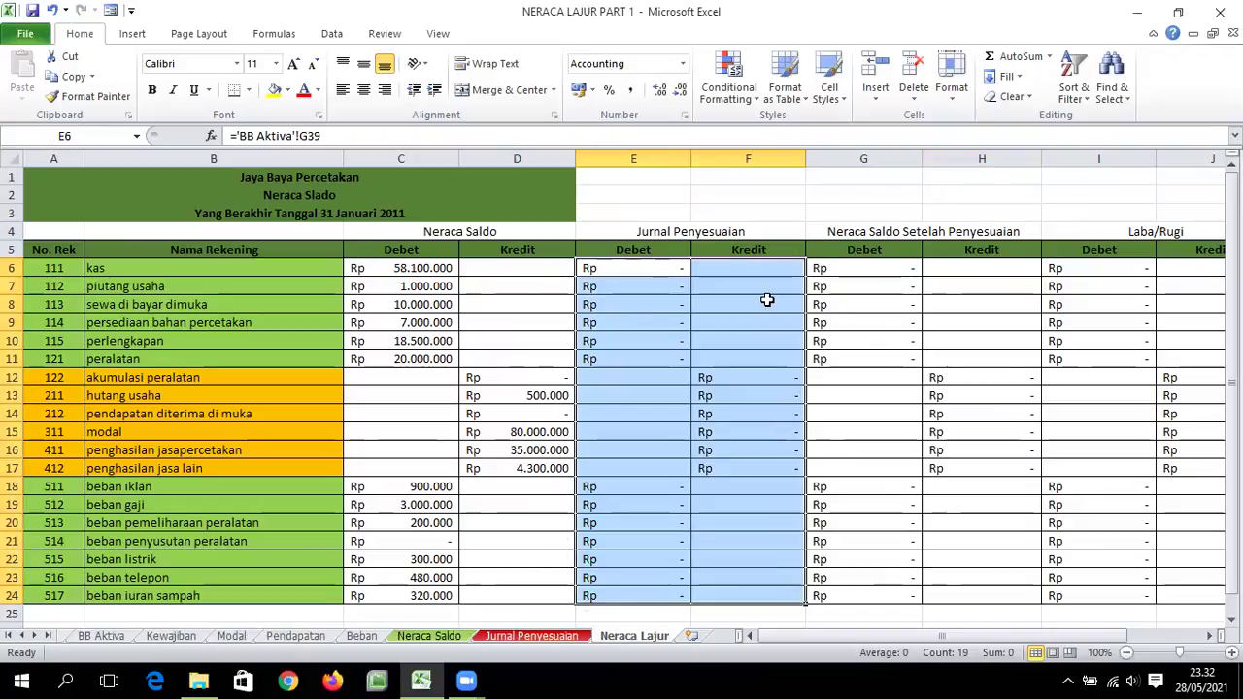
key("BackSpace")
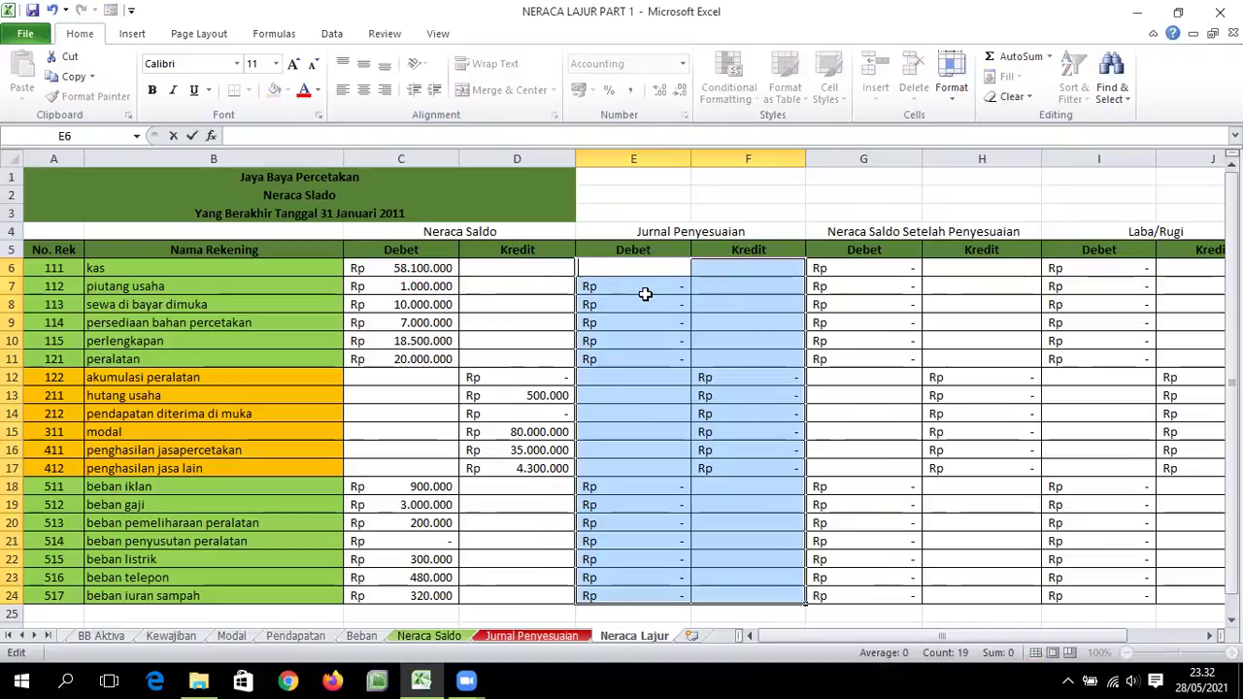
left_click(643, 290)
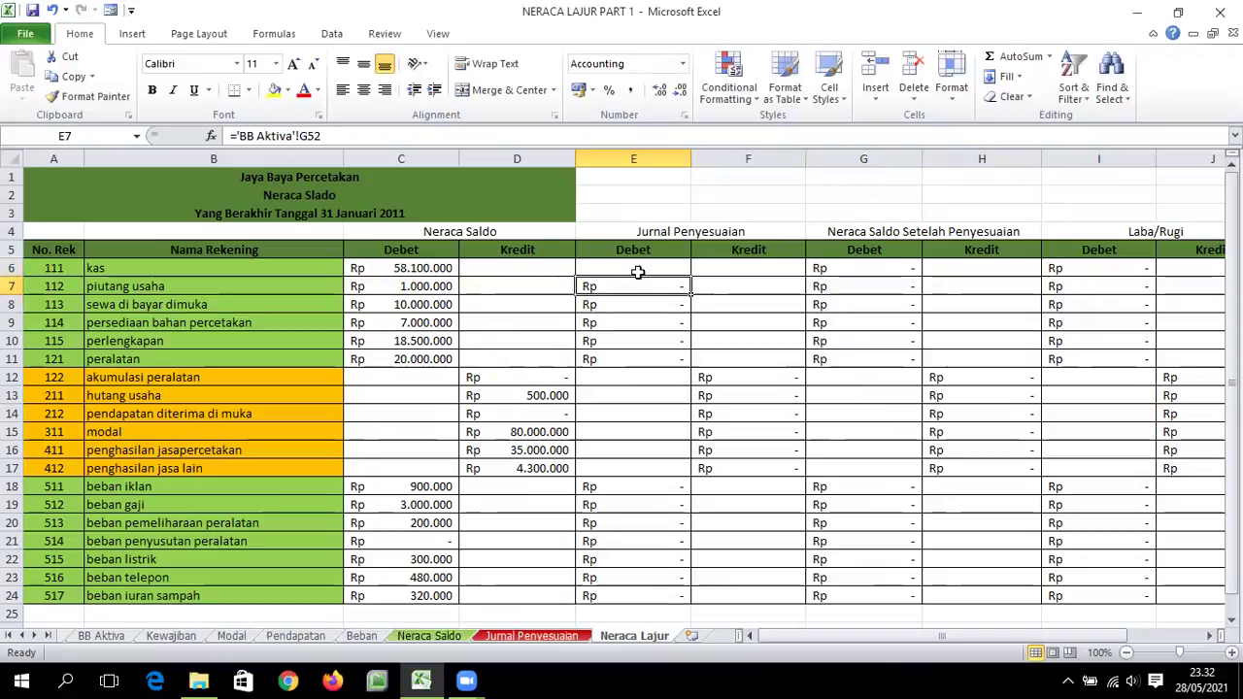
left_click(627, 267)
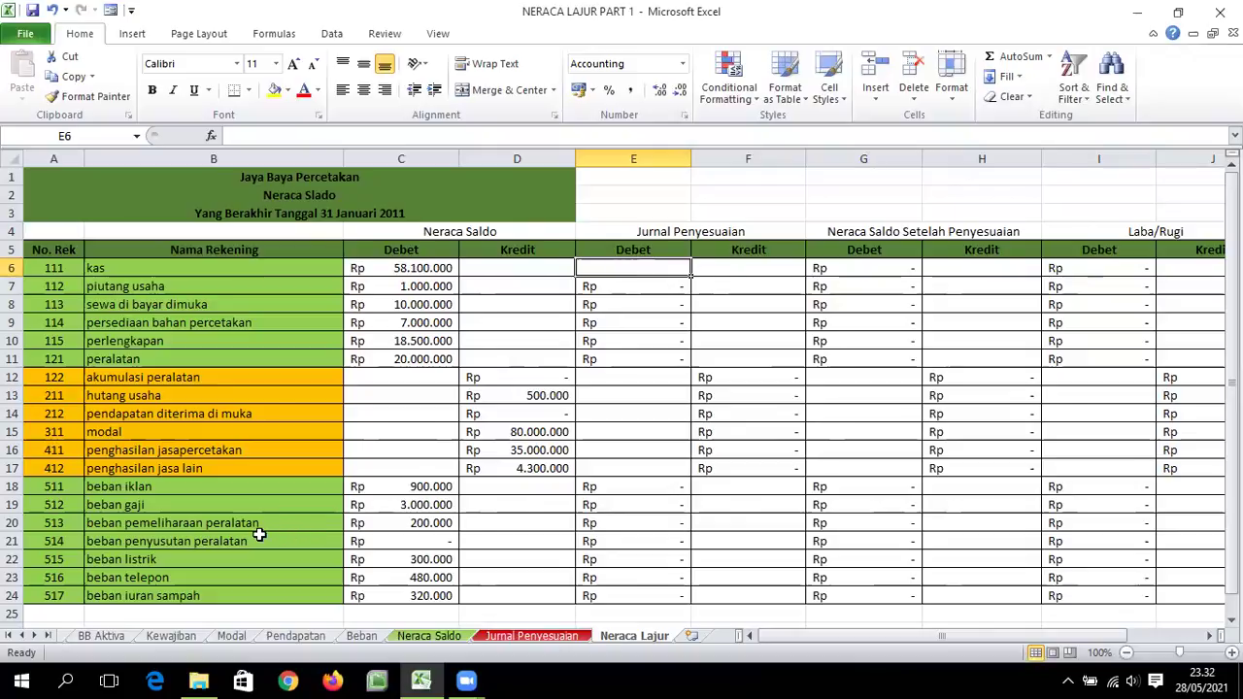
Copy accounts 518 Beban sewa and 519 Beban perlengkapan from the Daftar Rekening sheet to A25 of the Neraca Lajur sheet.
scroll(199, 489, "down", 4)
left_click(75, 401)
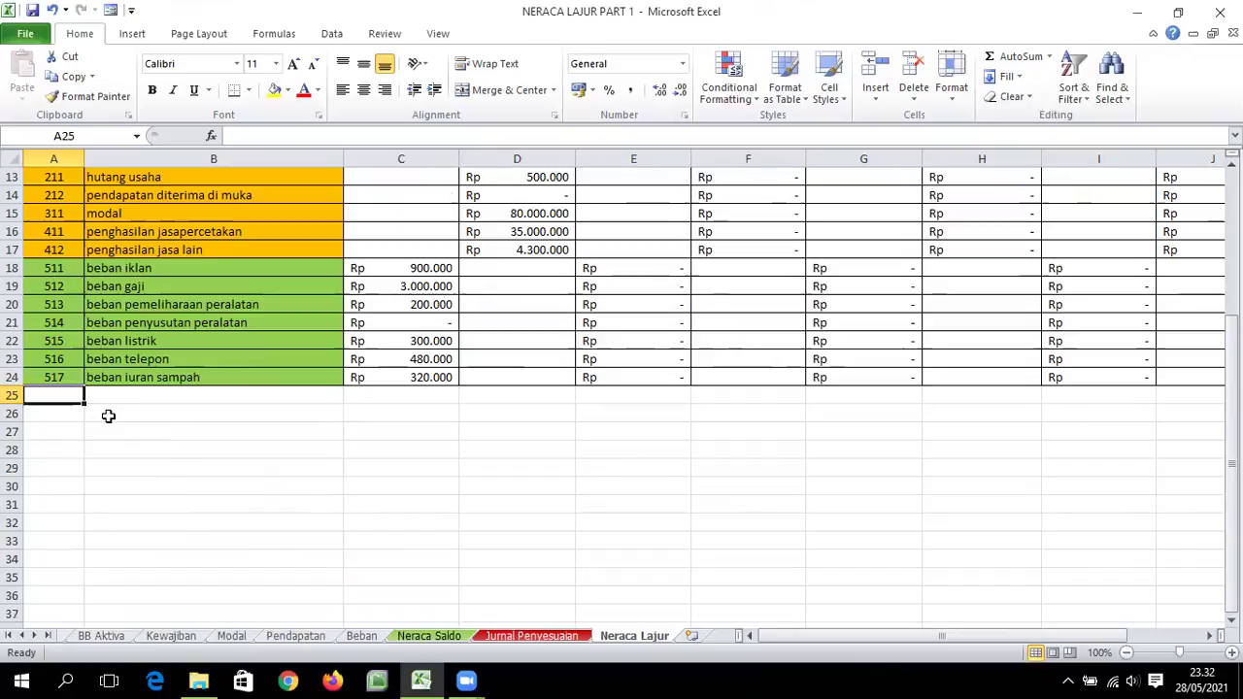
left_click(22, 636)
left_click(22, 636)
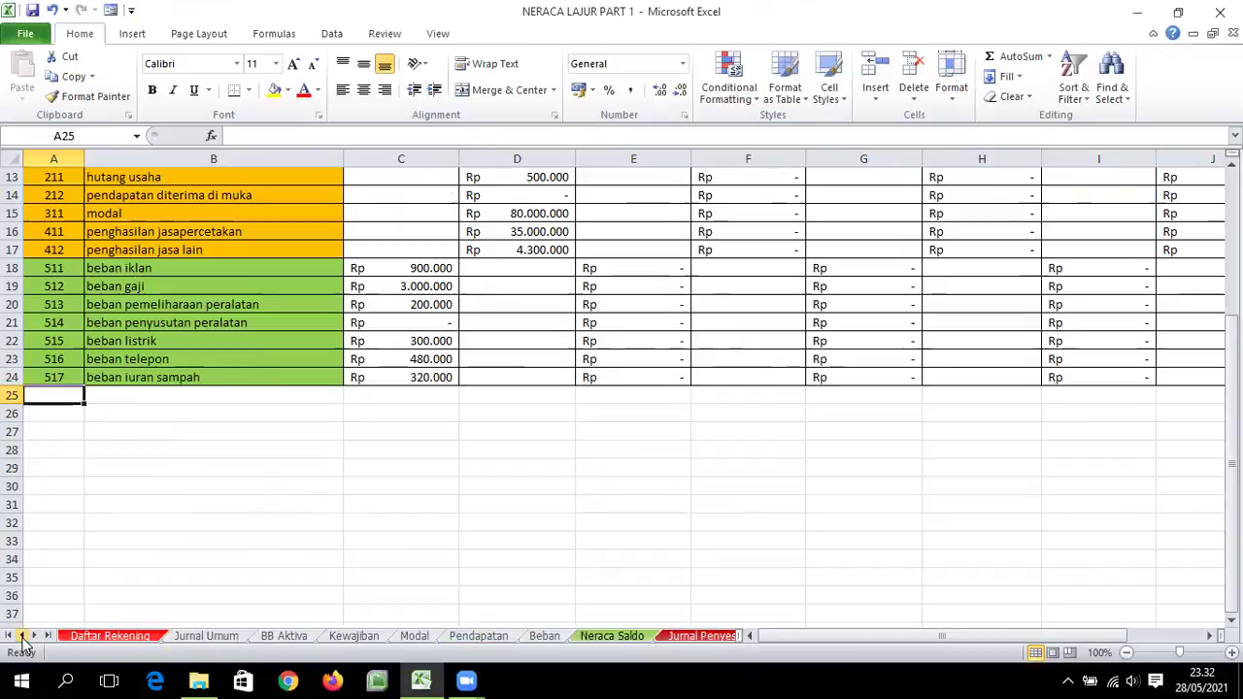
left_click(89, 639)
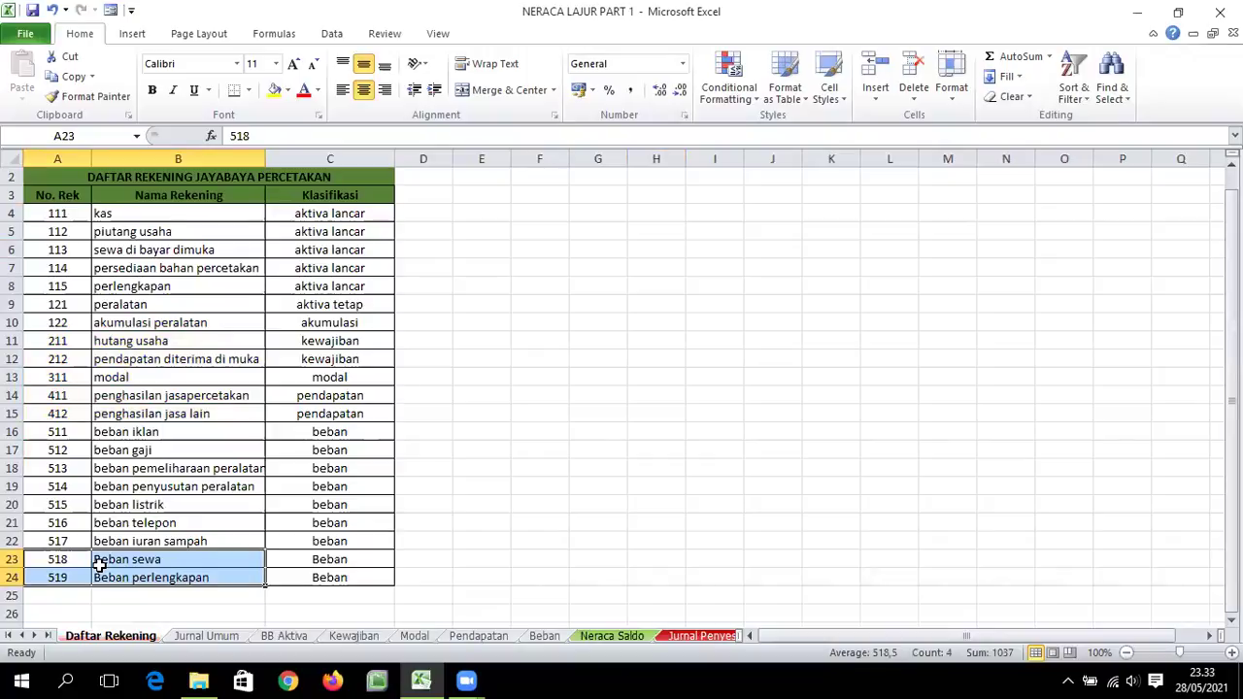
left_click_drag(49, 559, 128, 574)
key("ctrl+c")
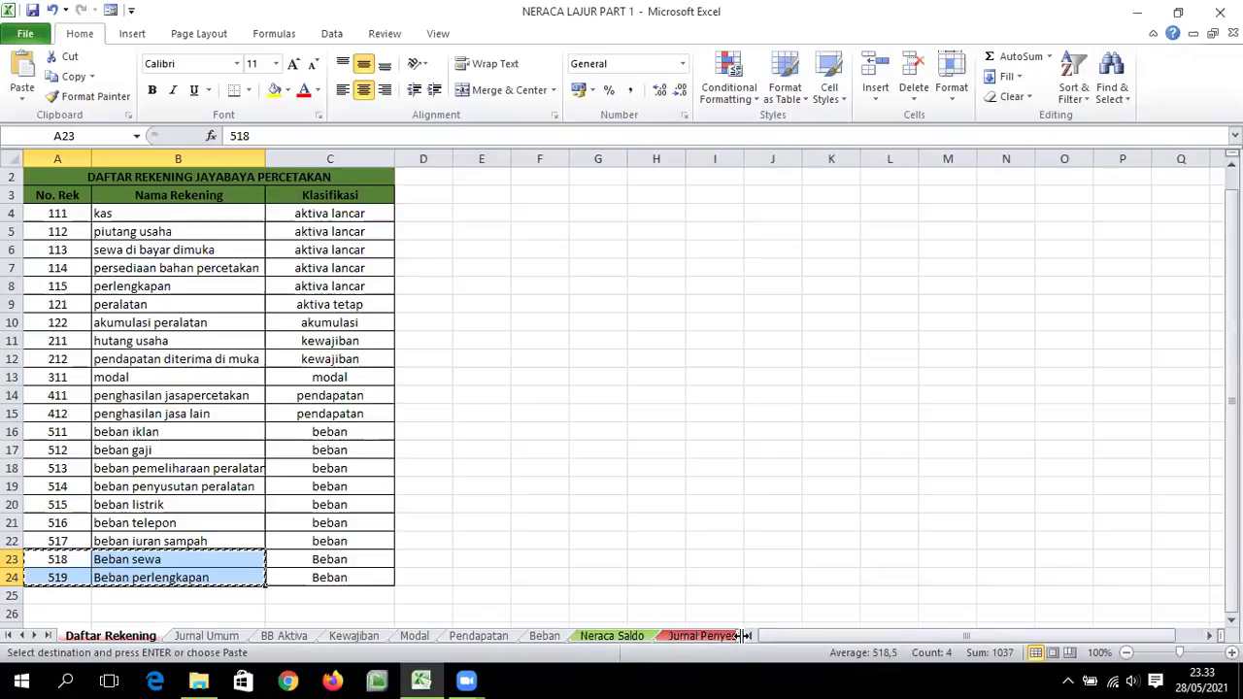
left_click(35, 635)
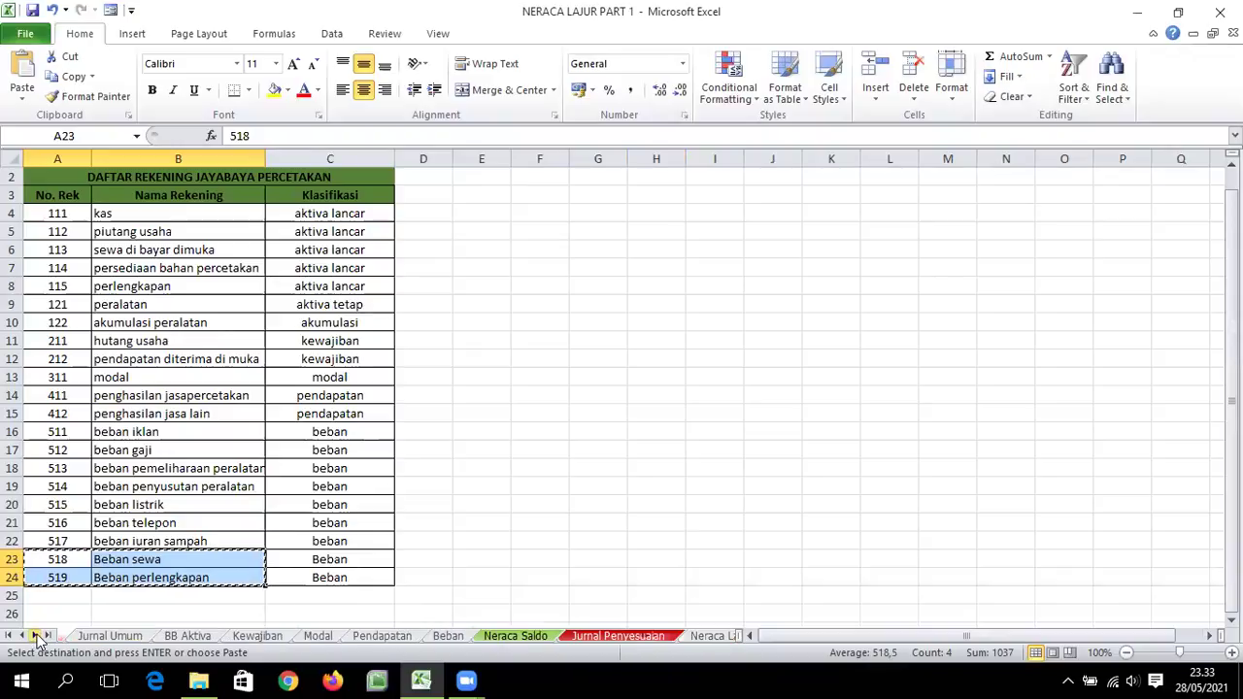
left_click(707, 637)
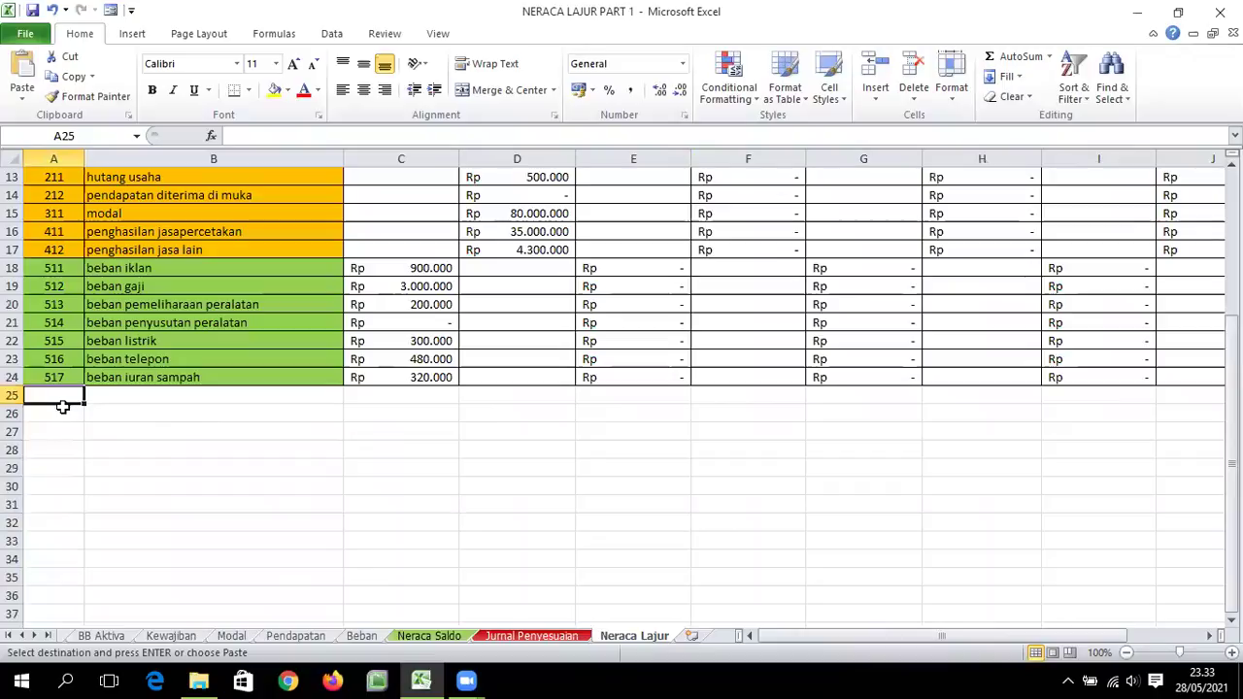
key("ctrl+v")
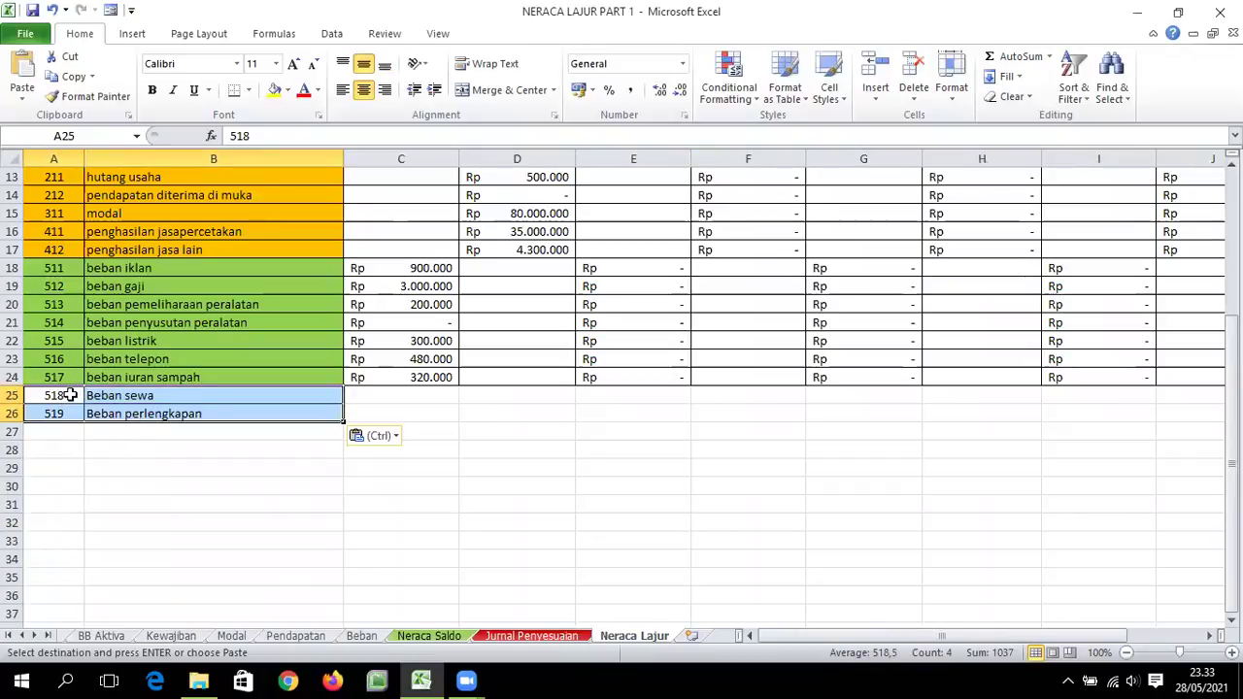
left_click_drag(70, 396, 139, 414)
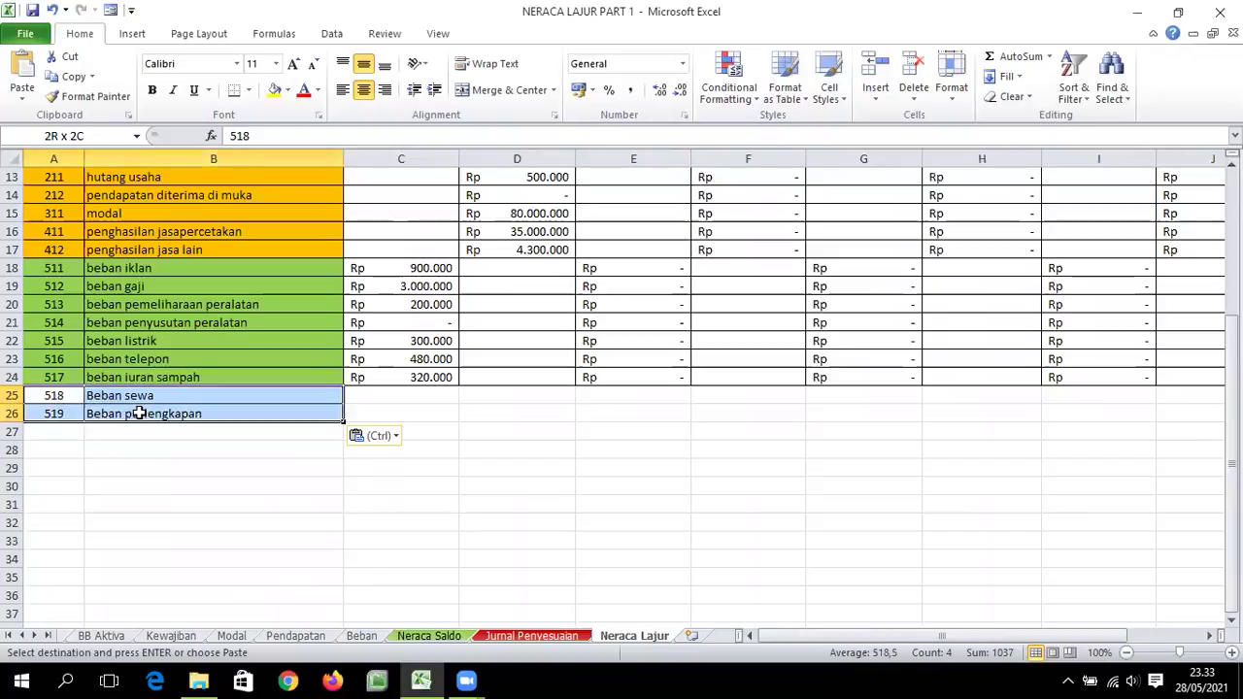
Fill the added account rows A25:B26 with the standard light green used for the other expense accounts.
left_click(288, 90)
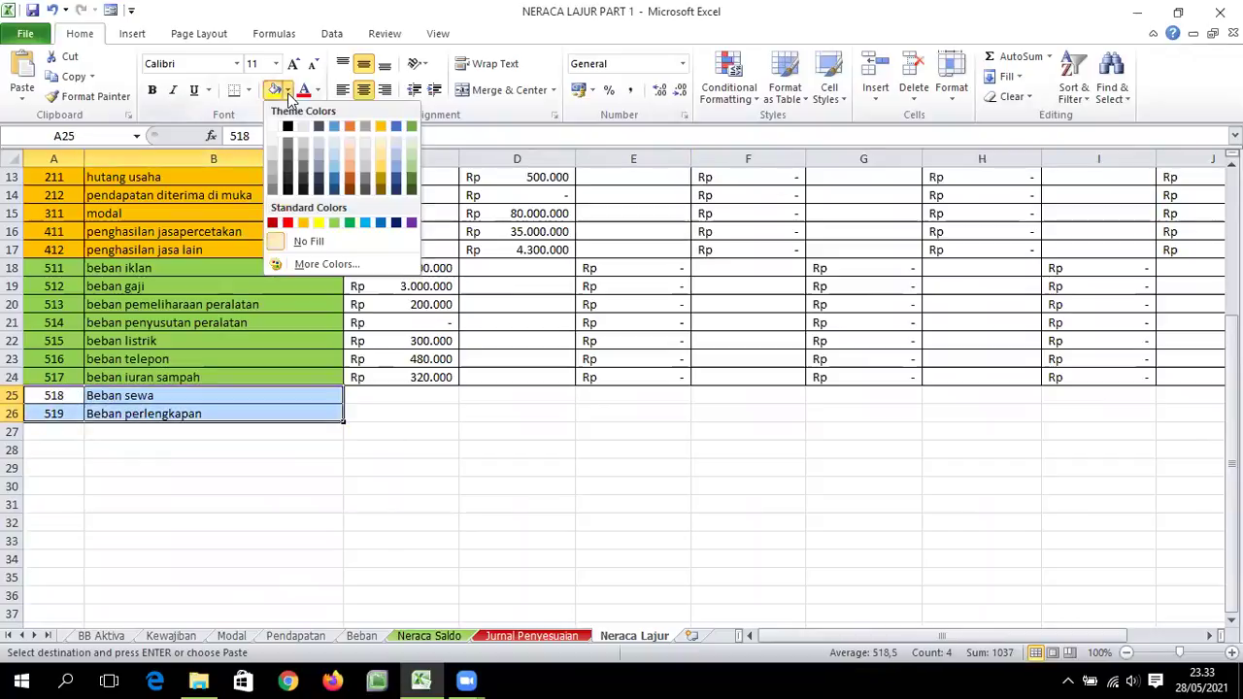
left_click(333, 223)
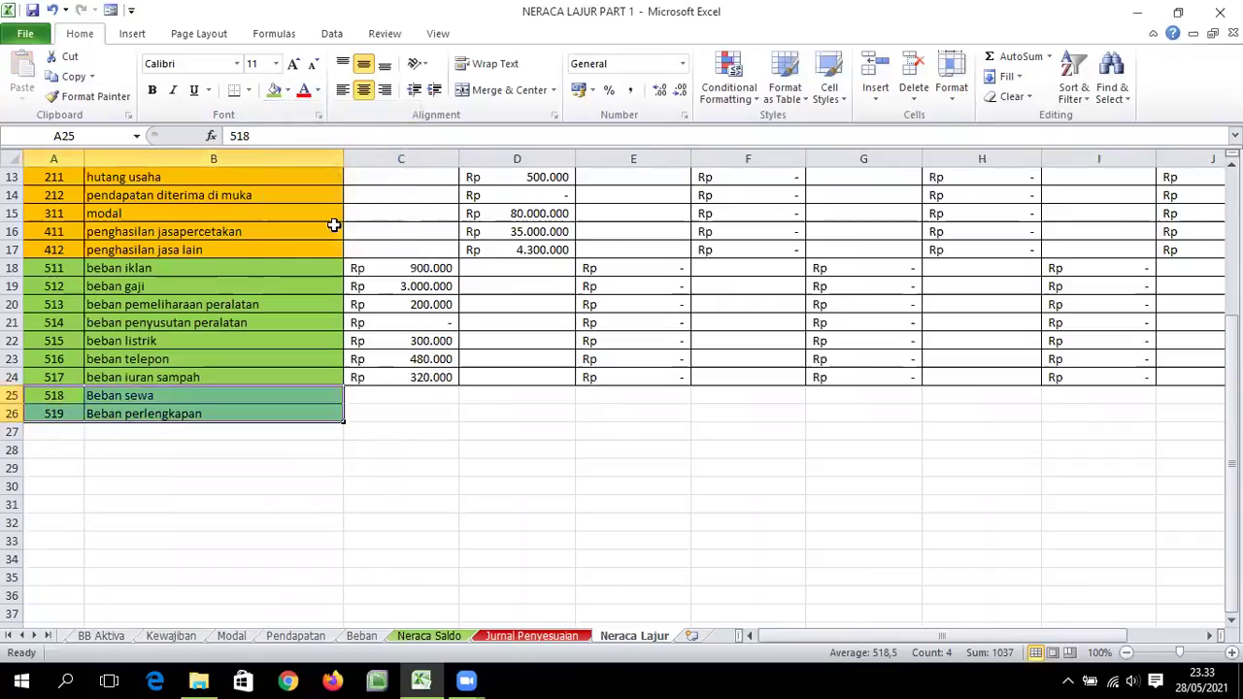
scroll(638, 351, "up", 3)
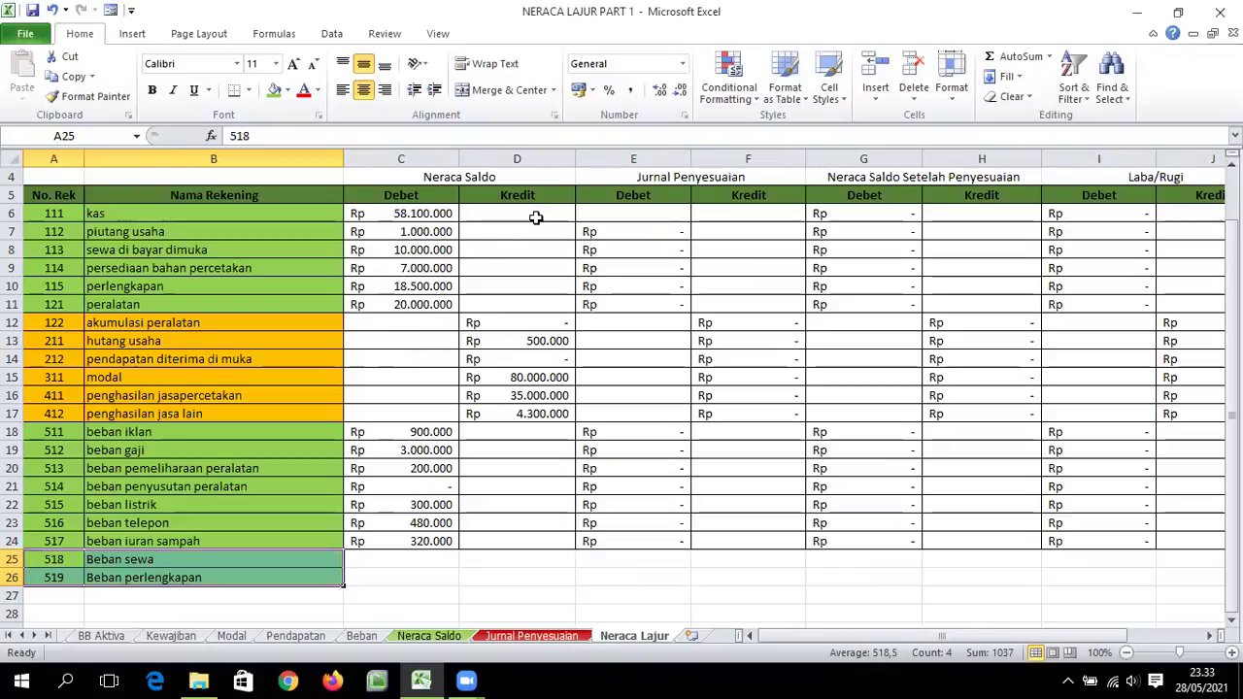
Link the Jurnal Penyesuaian Debet cell E25 for Beban sewa to cell D6 of the Jurnal Penyesuaian sheet.
left_click(532, 636)
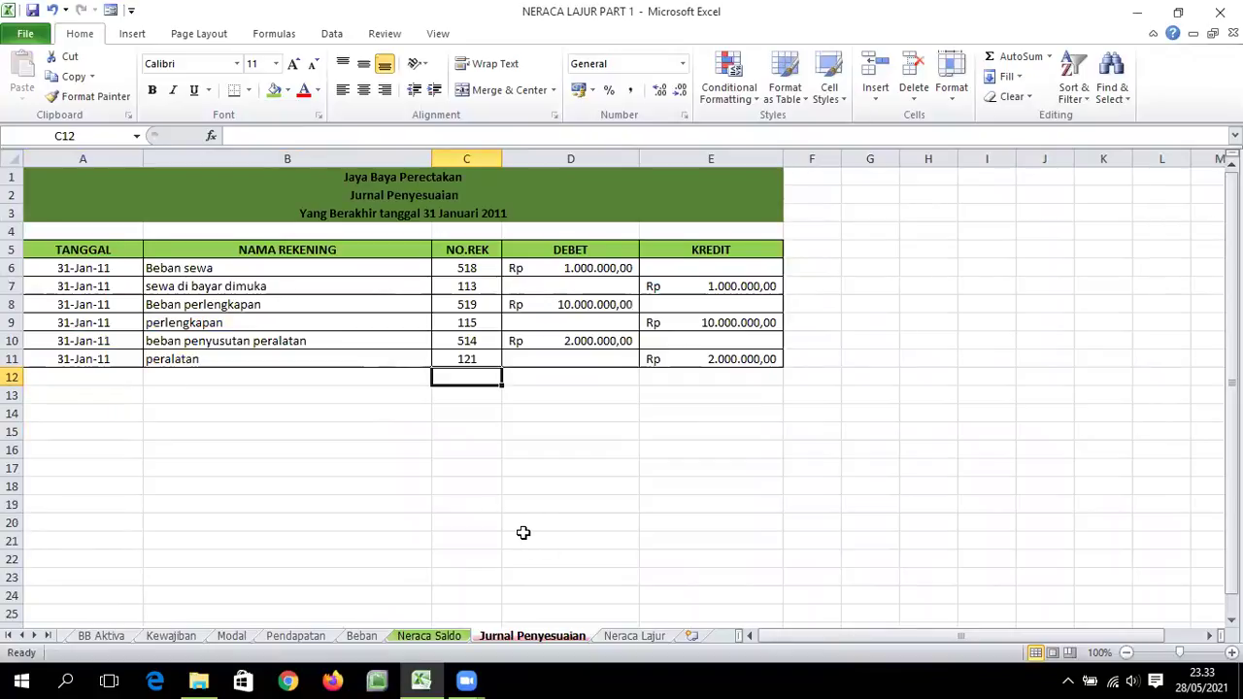
left_click(199, 268)
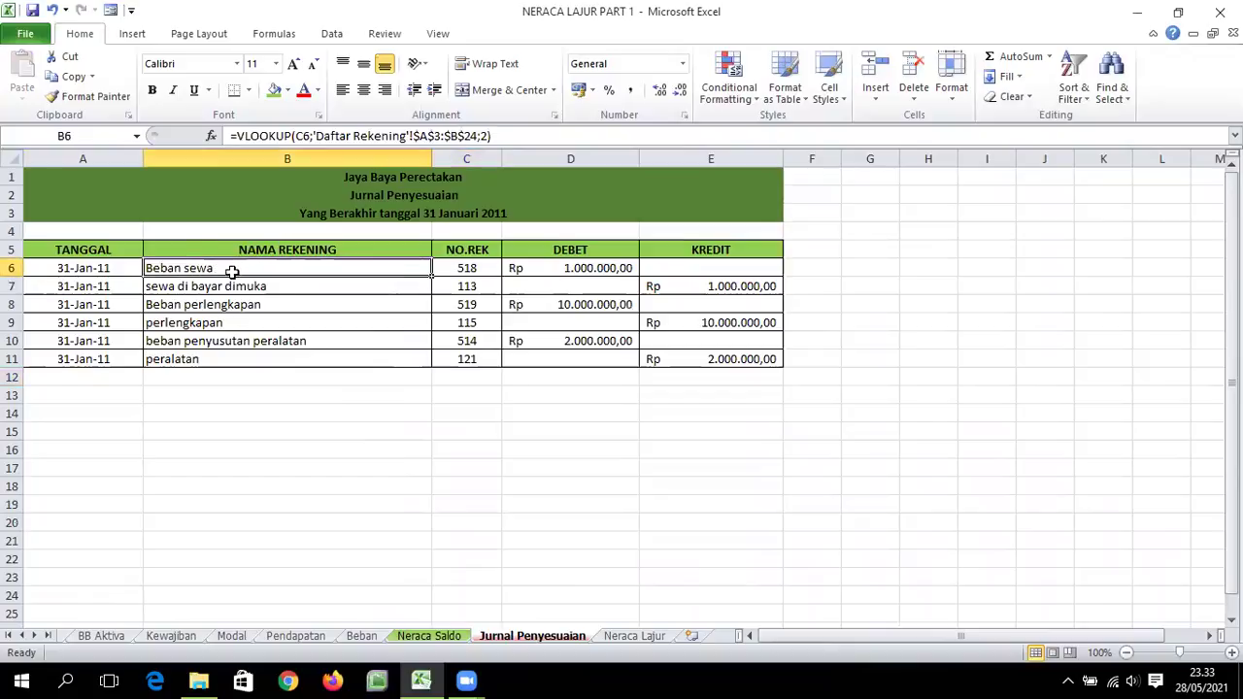
left_click(561, 271)
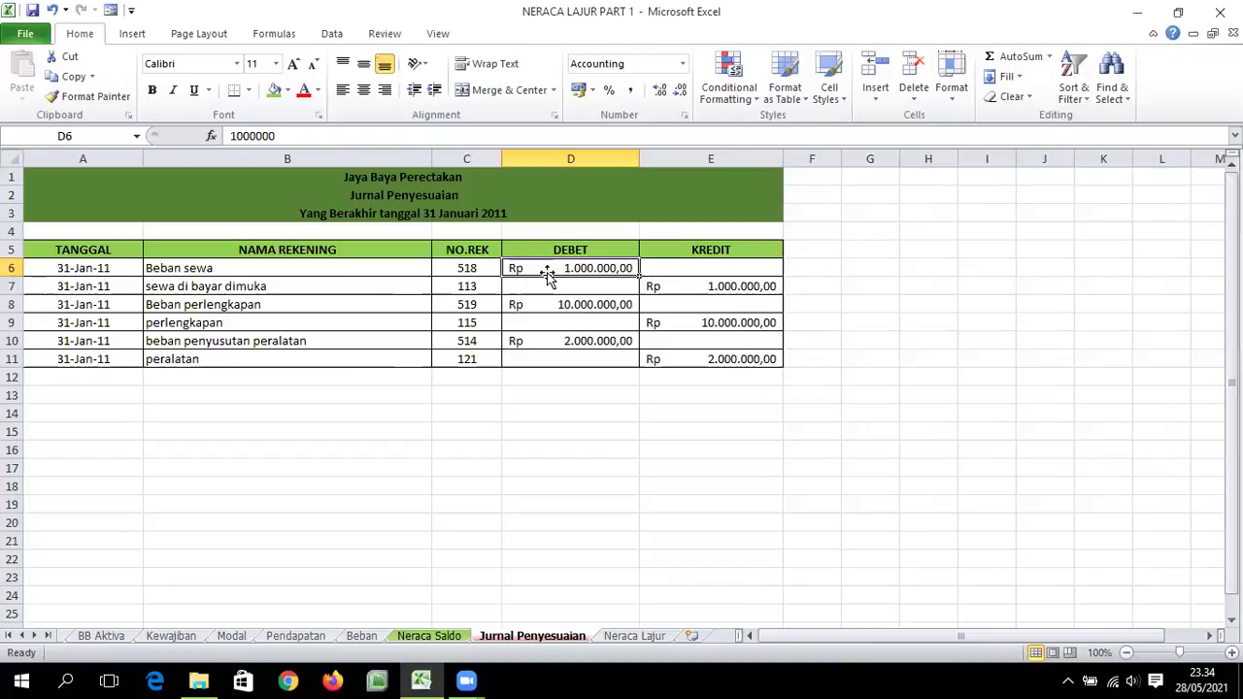
left_click(641, 635)
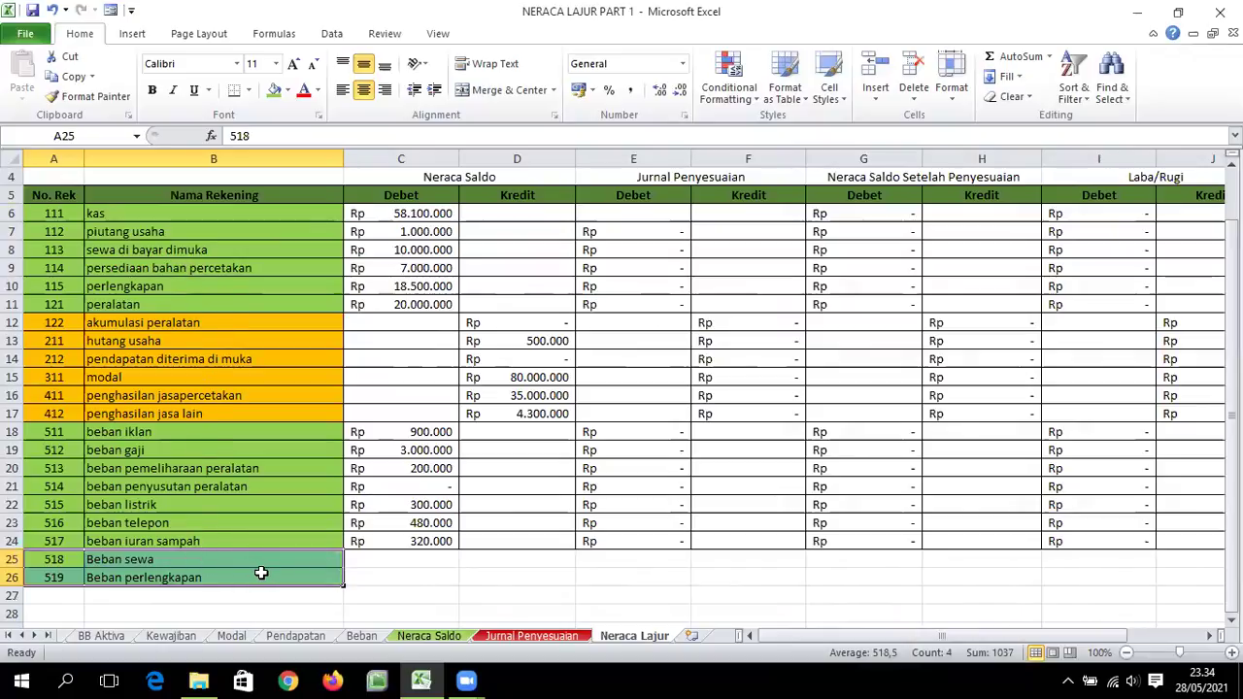
left_click(621, 561)
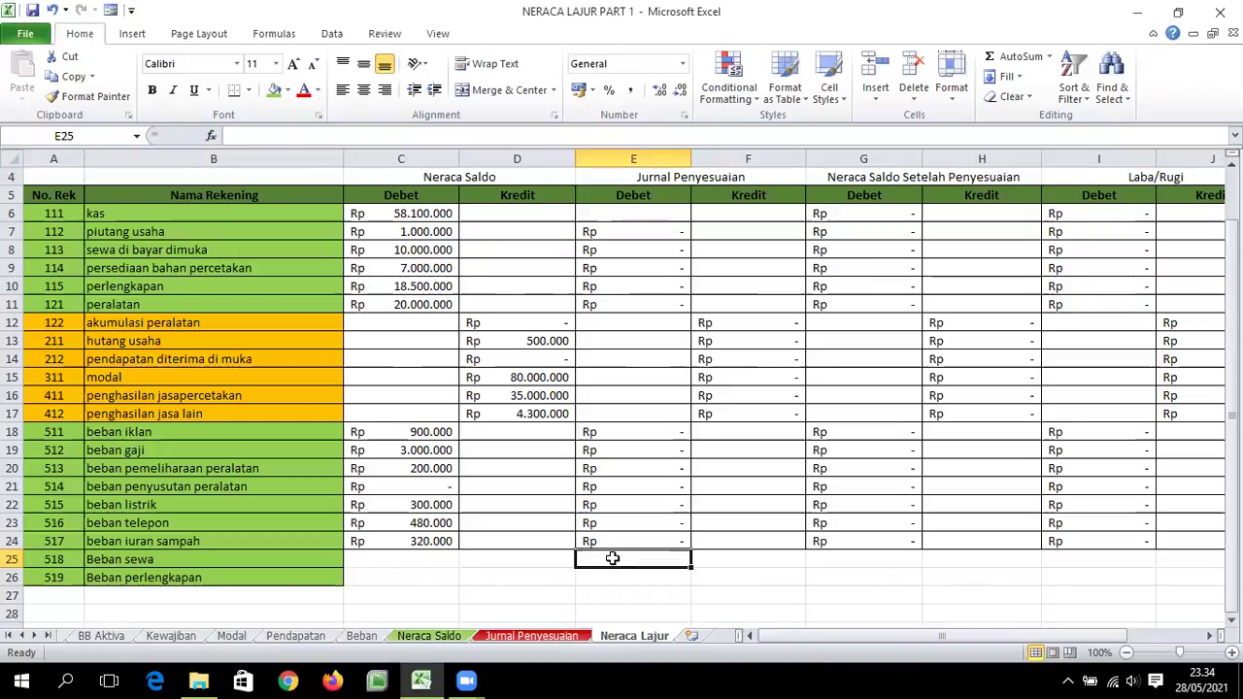
type("=")
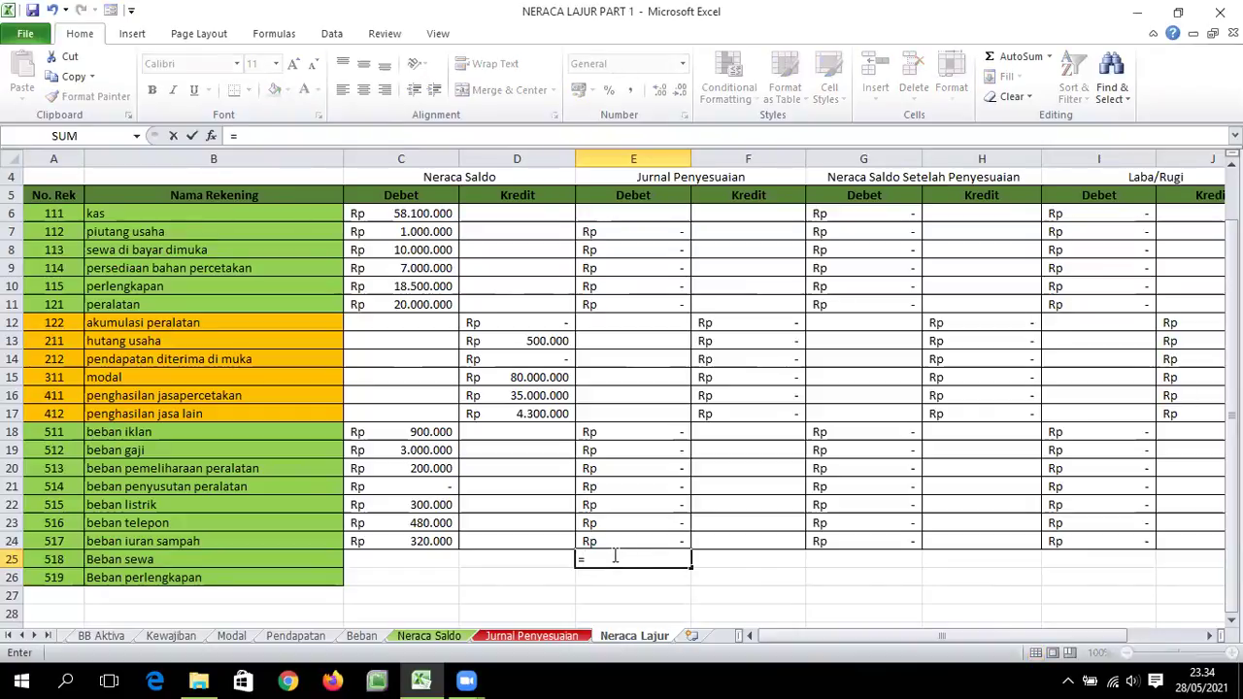
left_click(503, 638)
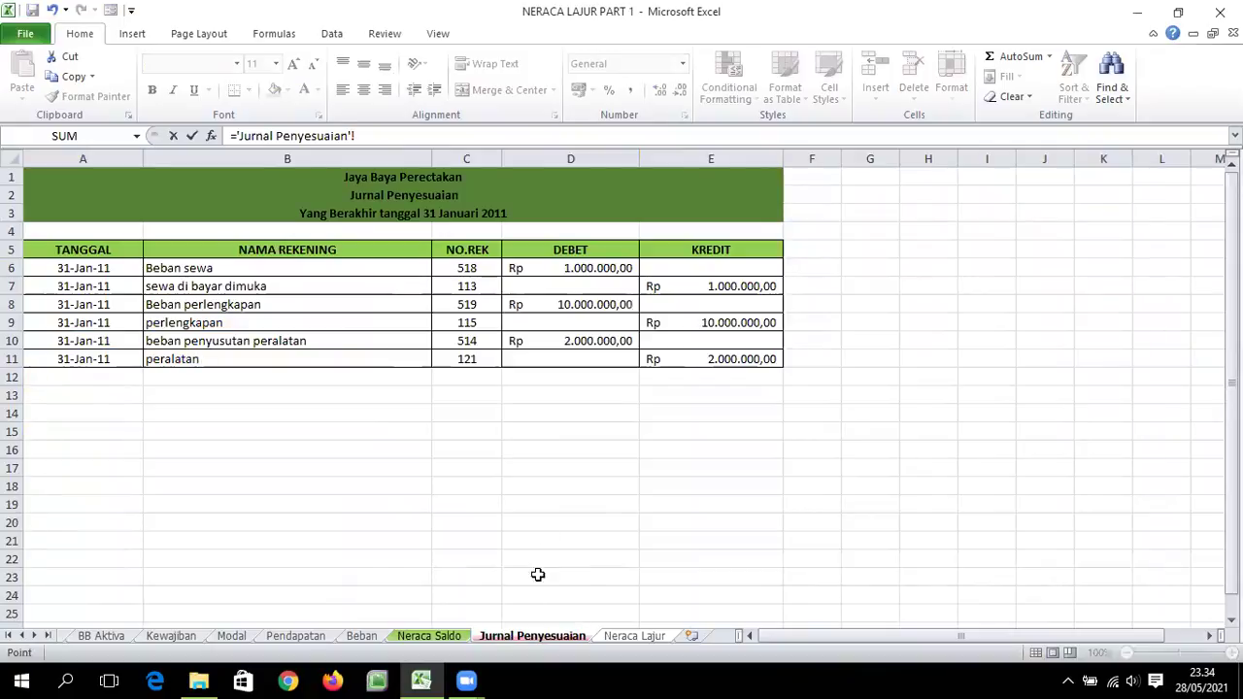
left_click(578, 269)
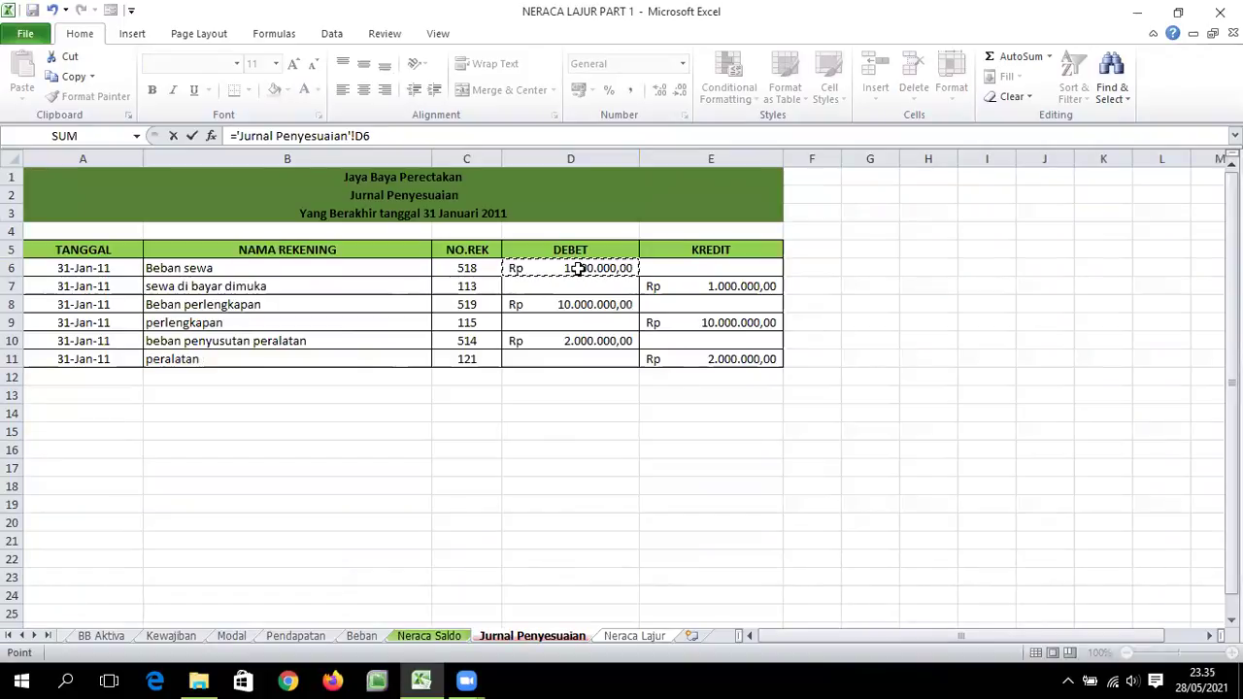
key("Return")
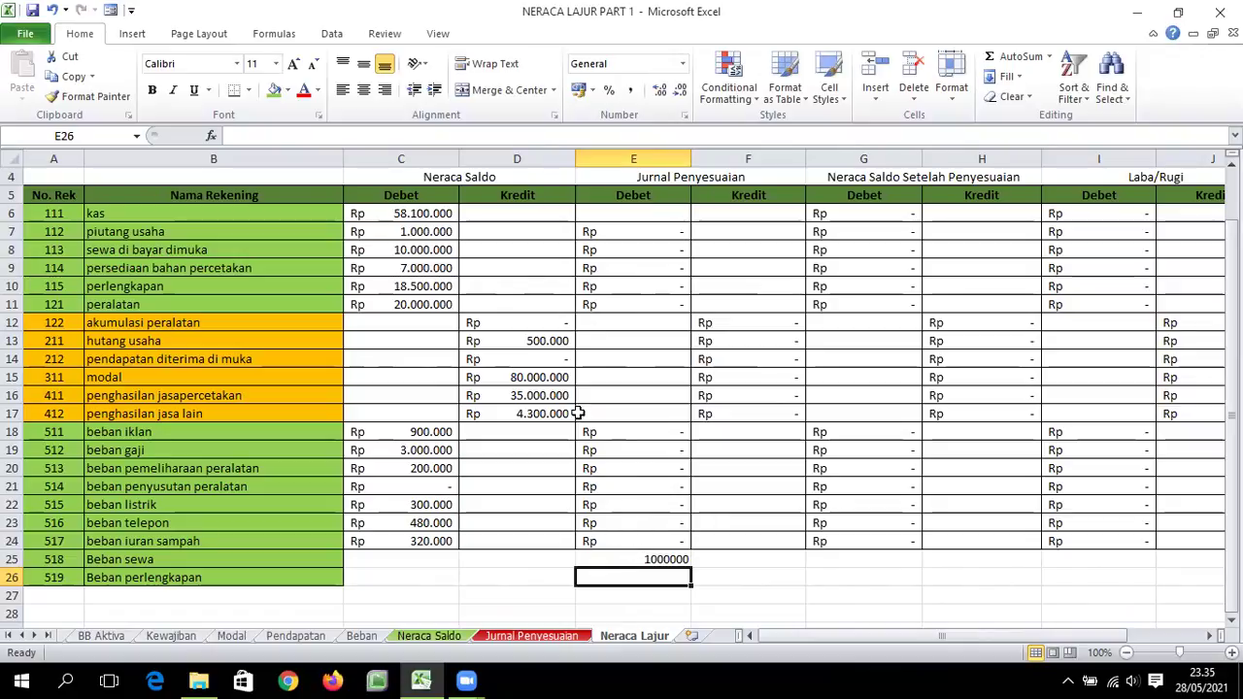
Link the Jurnal Penyesuaian Kredit cell F8 for sewa di bayar dimuka to cell E7 of the Jurnal Penyesuaian sheet.
left_click(554, 634)
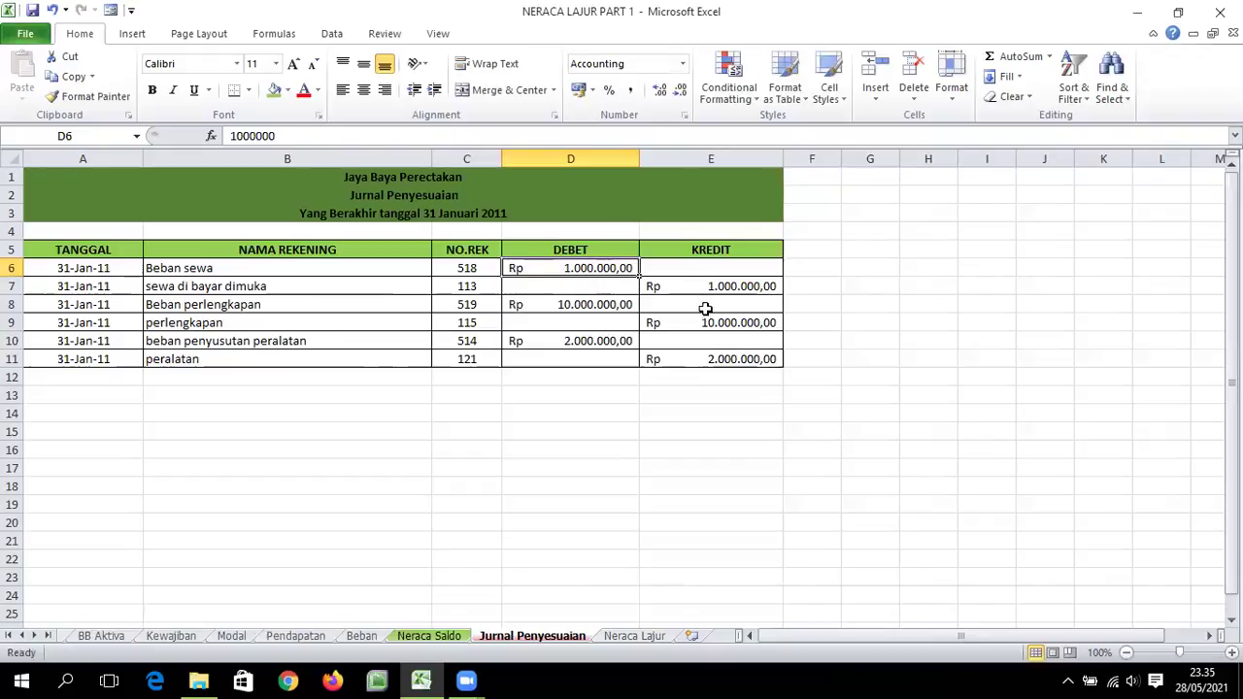
left_click(634, 636)
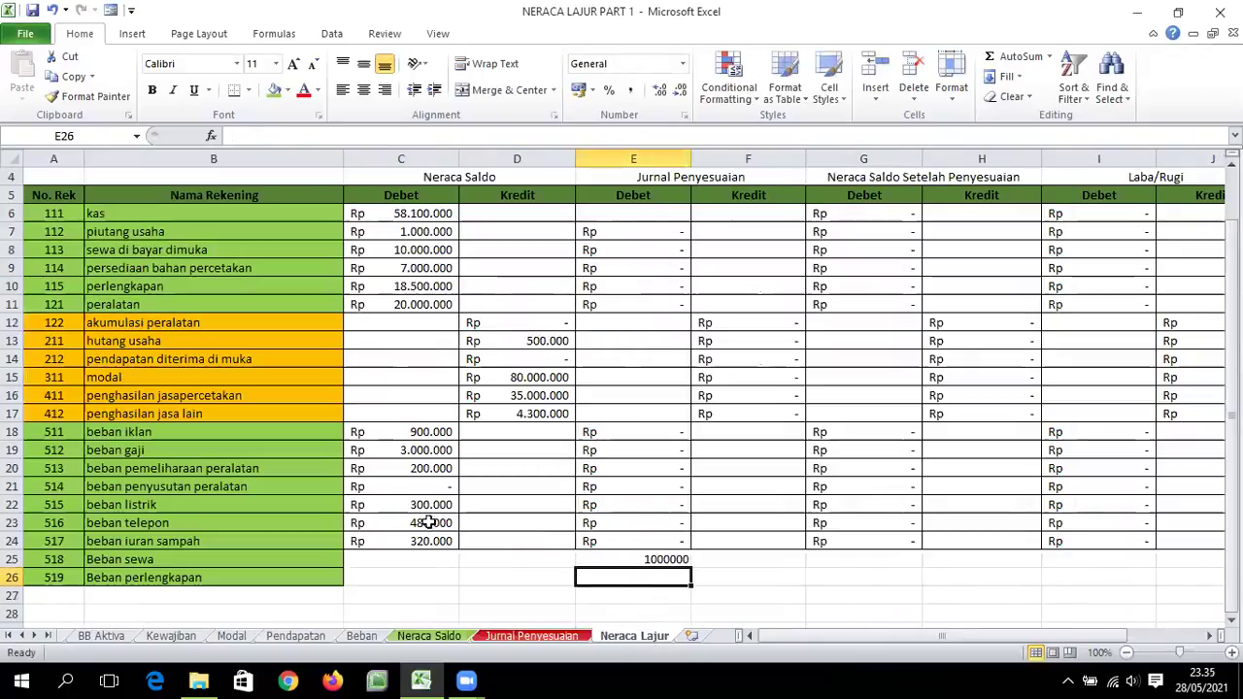
left_click(551, 635)
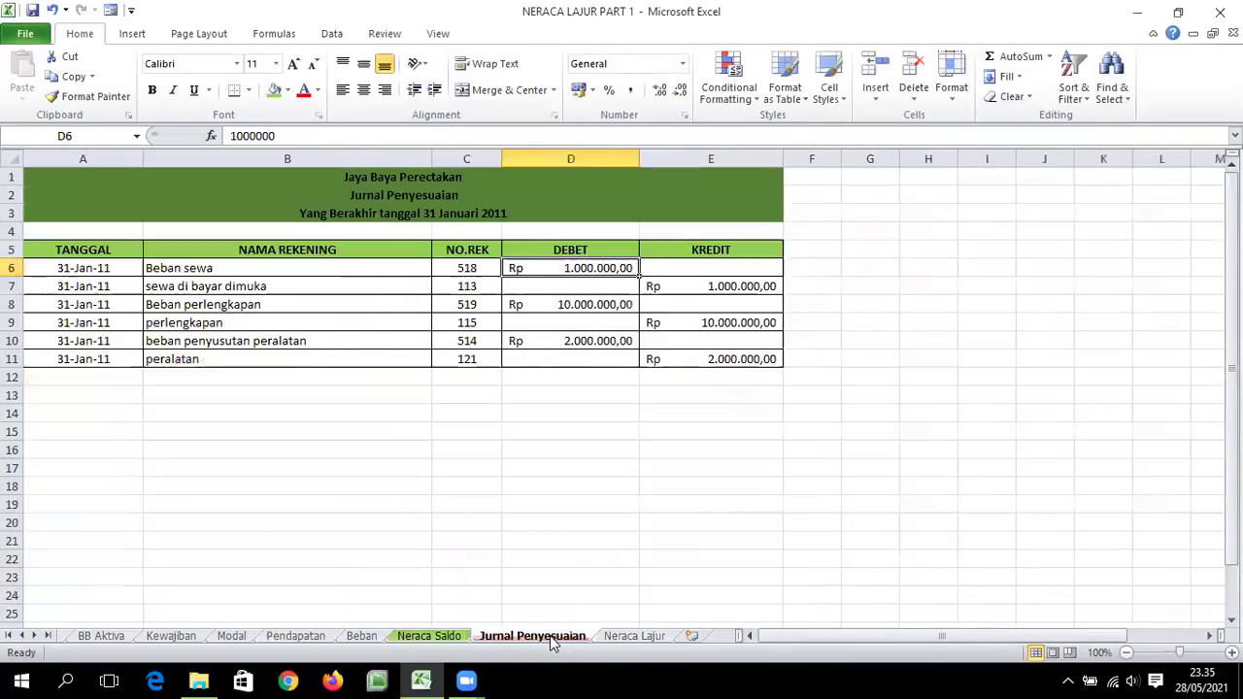
left_click(618, 639)
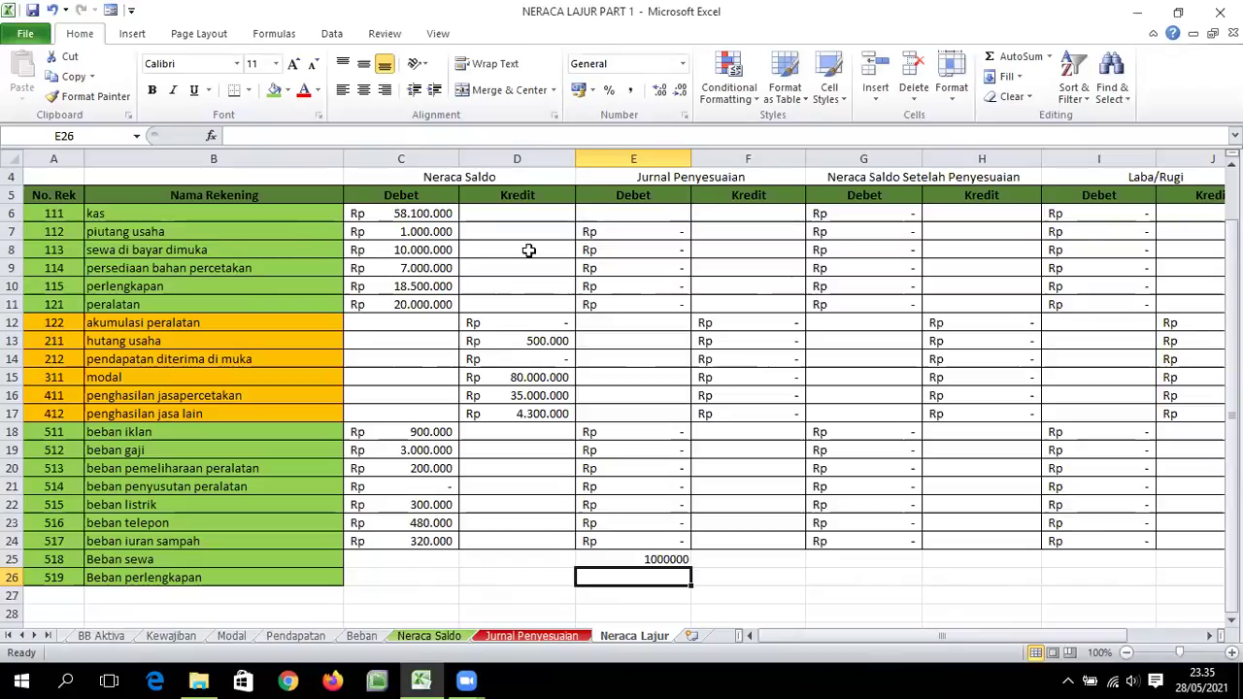
left_click(712, 251)
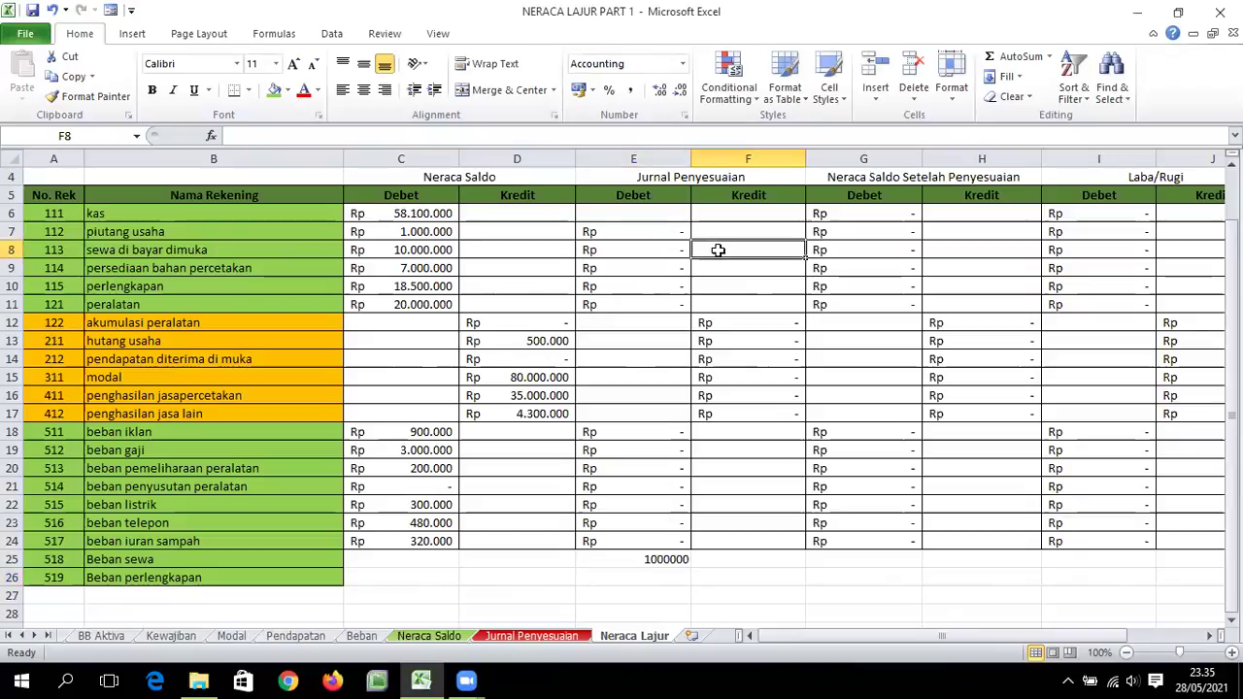
type("=")
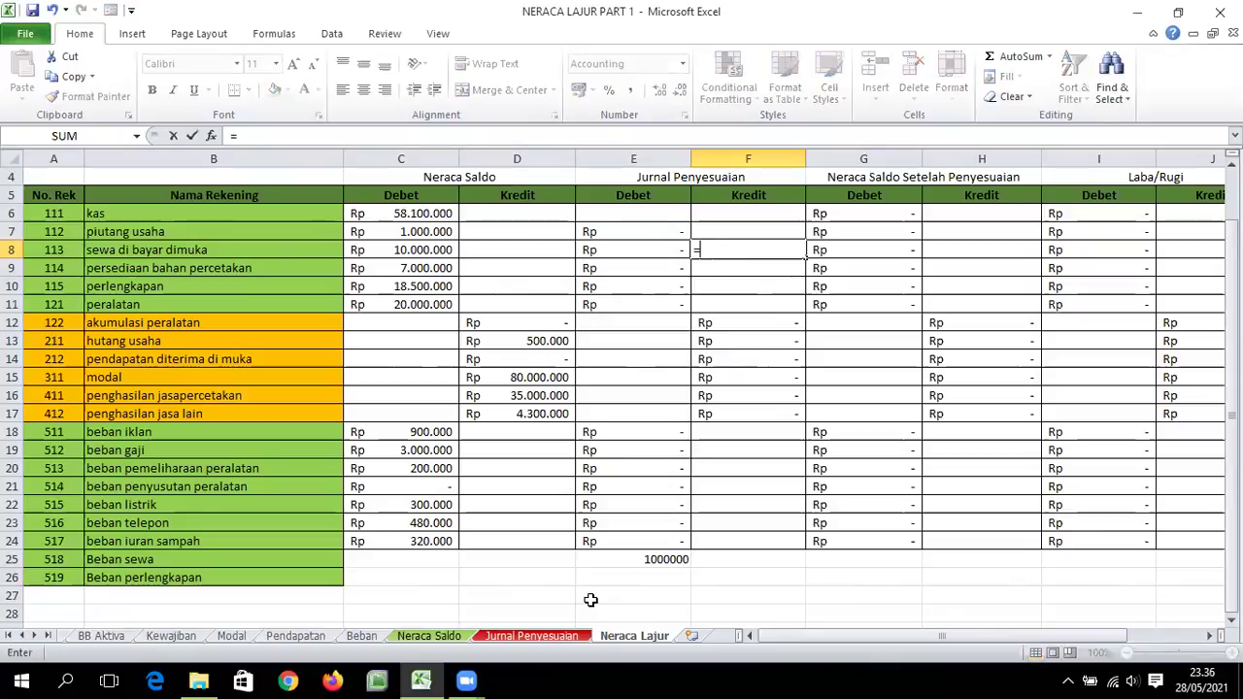
left_click(546, 637)
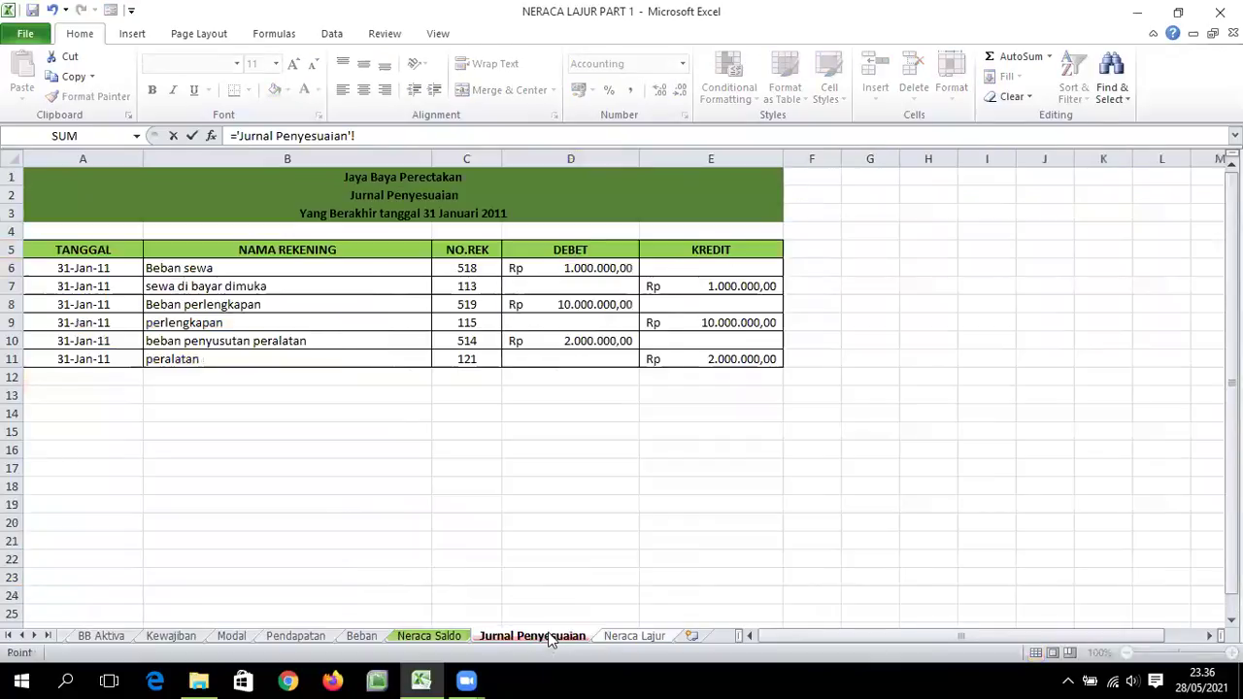
left_click(694, 286)
key("Return")
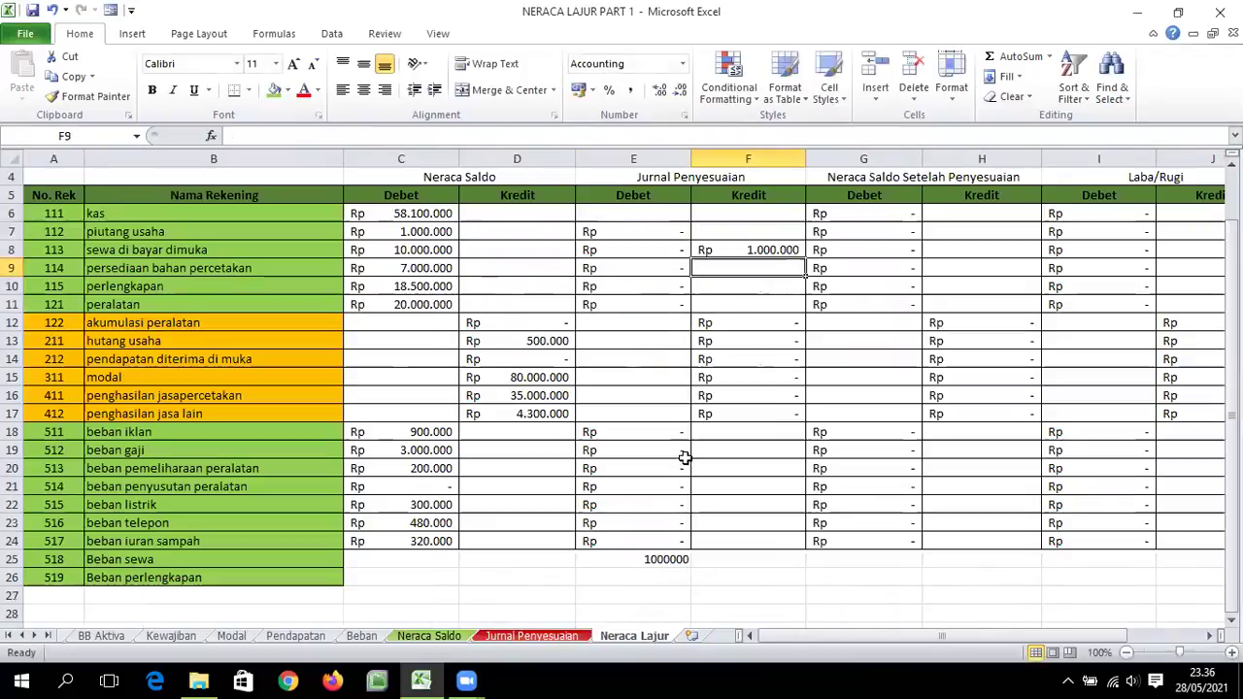
Clear the Jurnal Penyesuaian Debet cells E7 to E11, from piutang usaha through peralatan.
left_click(657, 235)
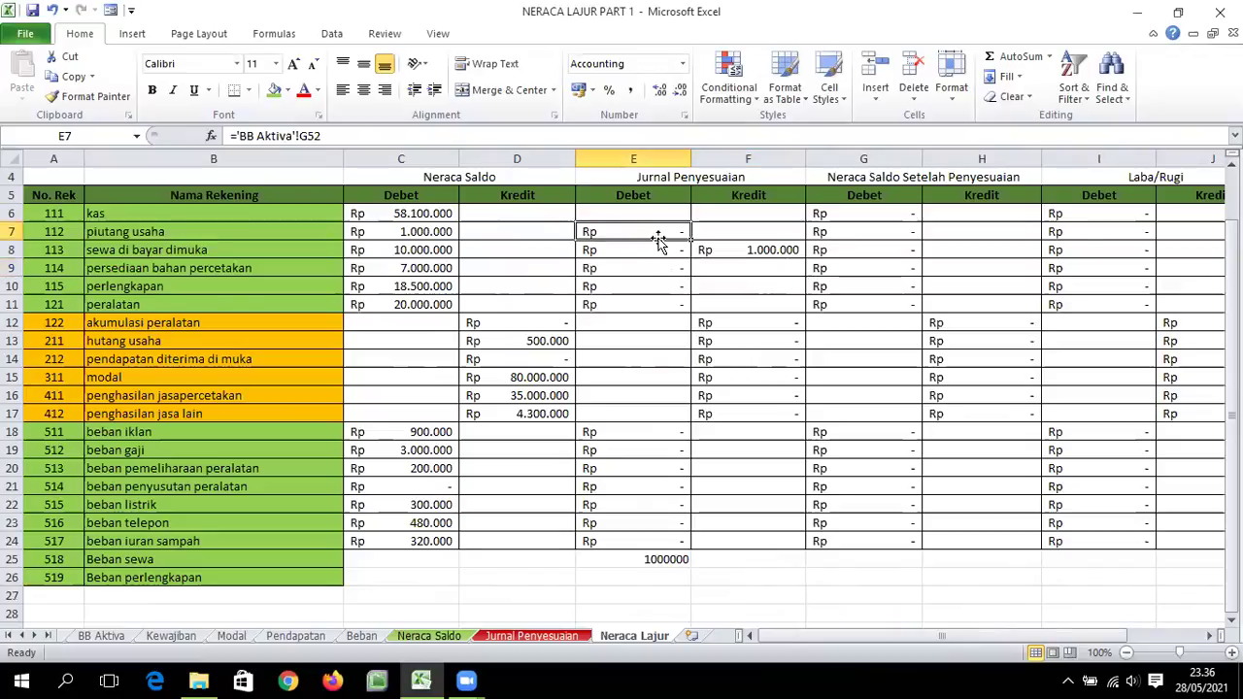
key("BackSpace")
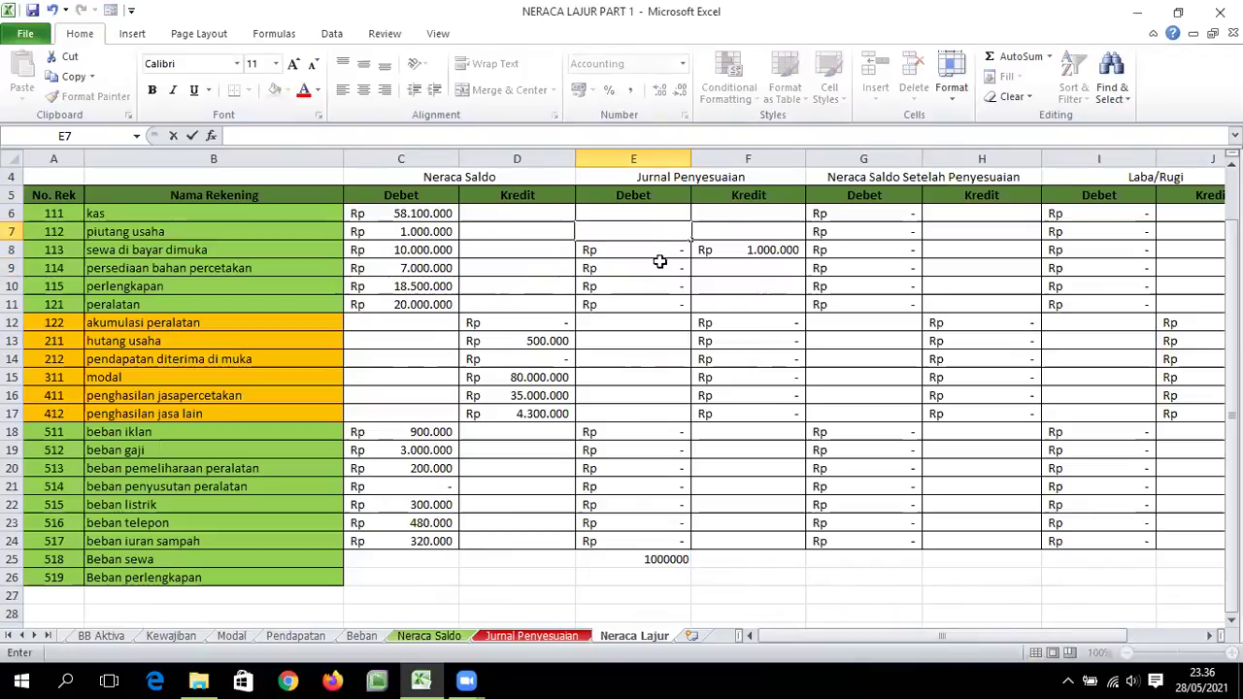
left_click(659, 262)
key("BackSpace")
left_click(655, 250)
key("BackSpace")
left_click(656, 287)
key("BackSpace")
left_click(657, 302)
key("BackSpace")
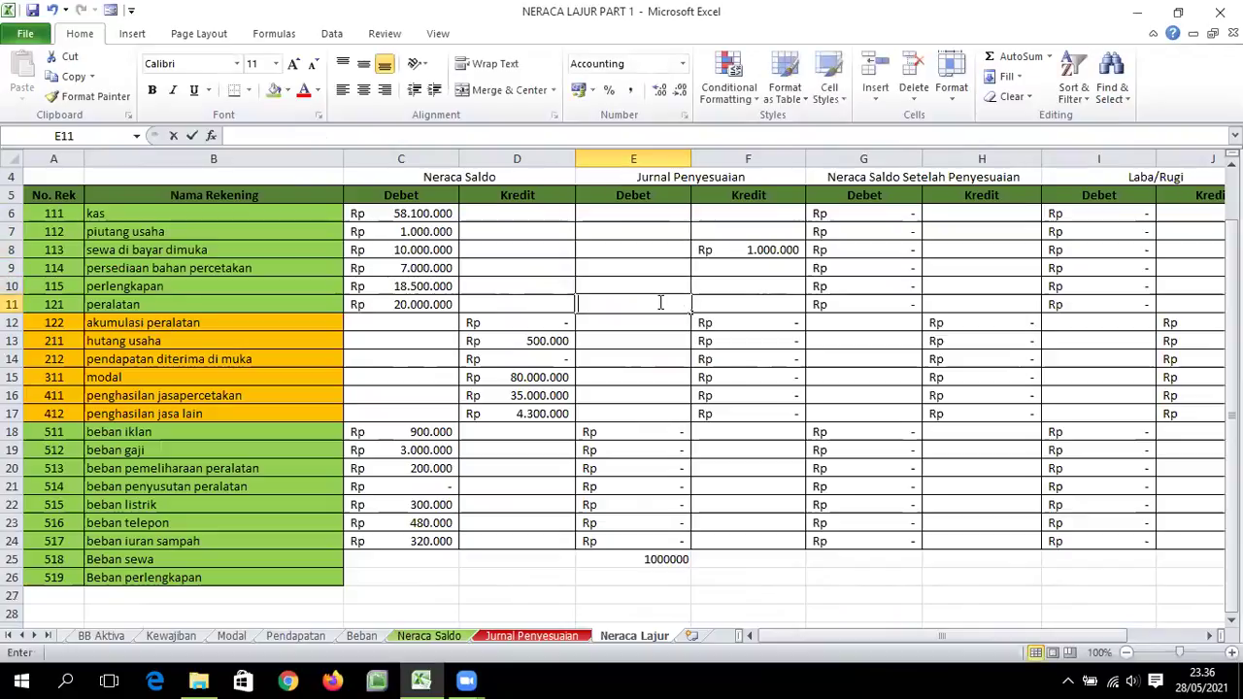
left_click(716, 328)
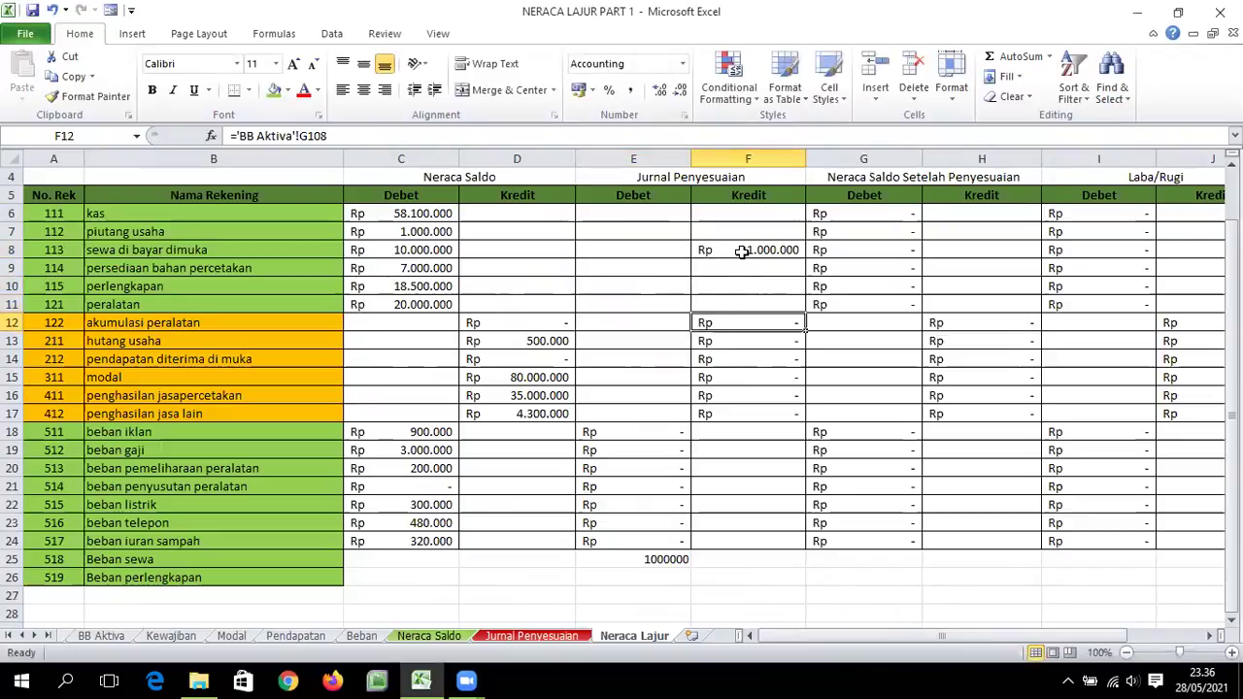
Link the Jurnal Penyesuaian Debet cell E26 for Beban perlengkapan to cell D8 of the Jurnal Penyesuaian sheet.
left_click(521, 635)
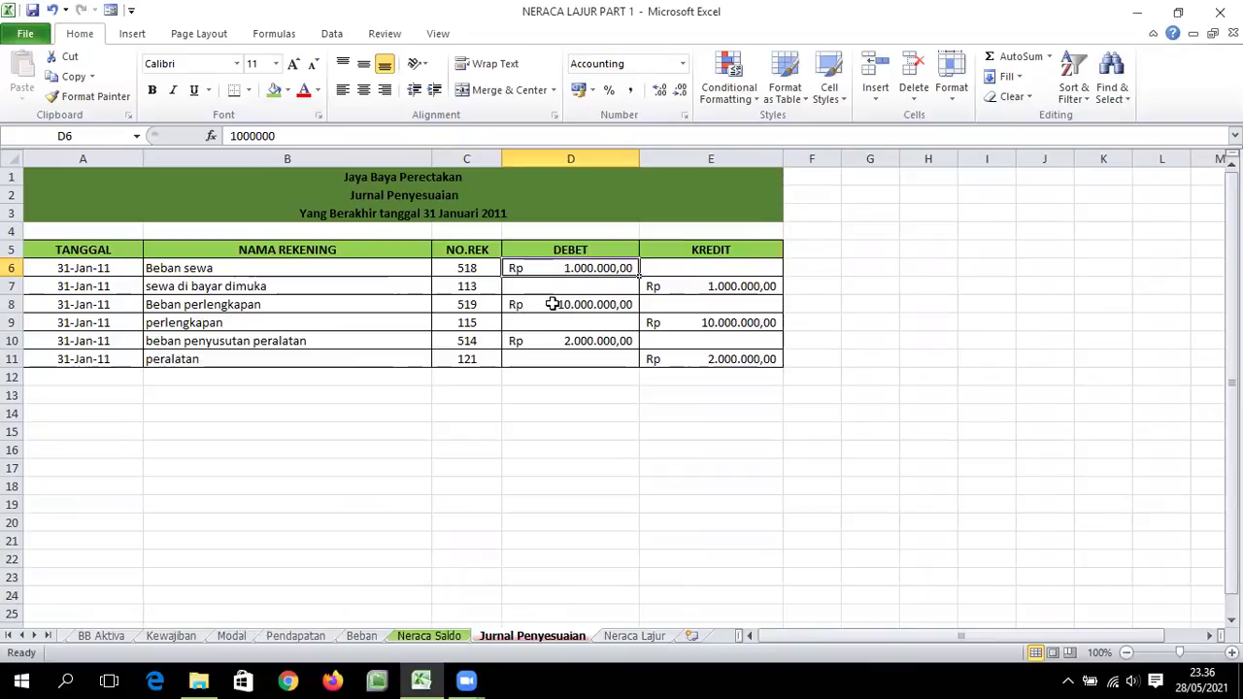
left_click(636, 636)
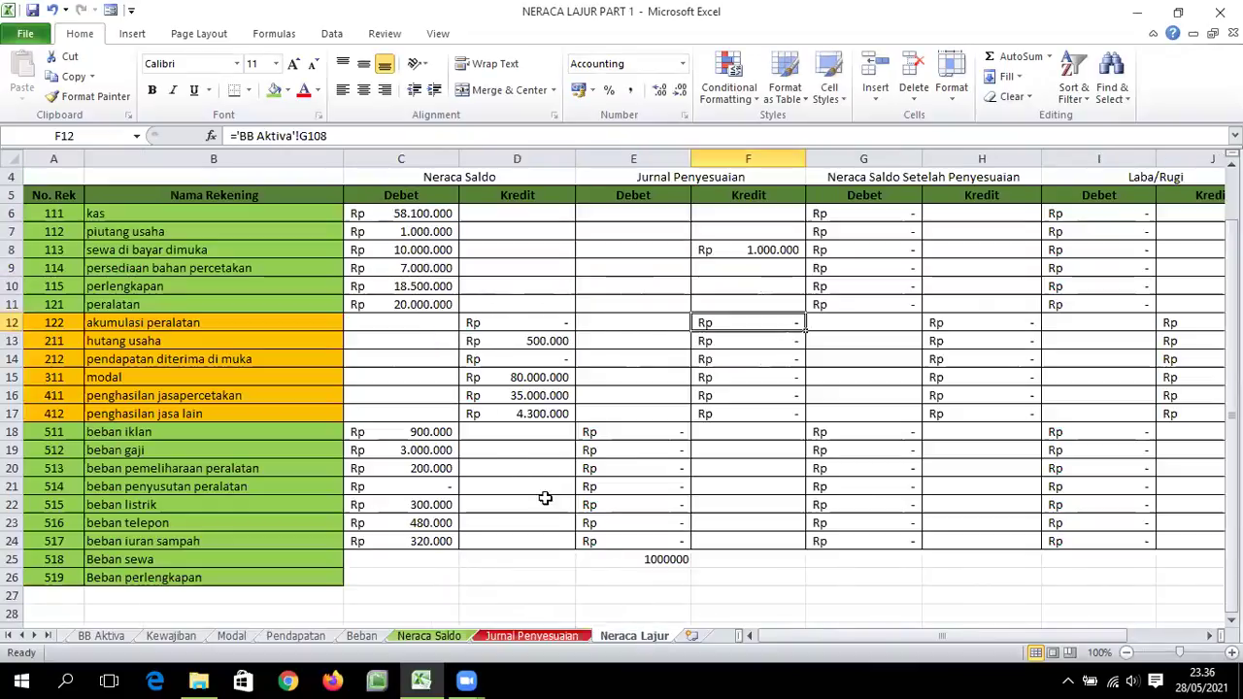
left_click(569, 639)
left_click(631, 635)
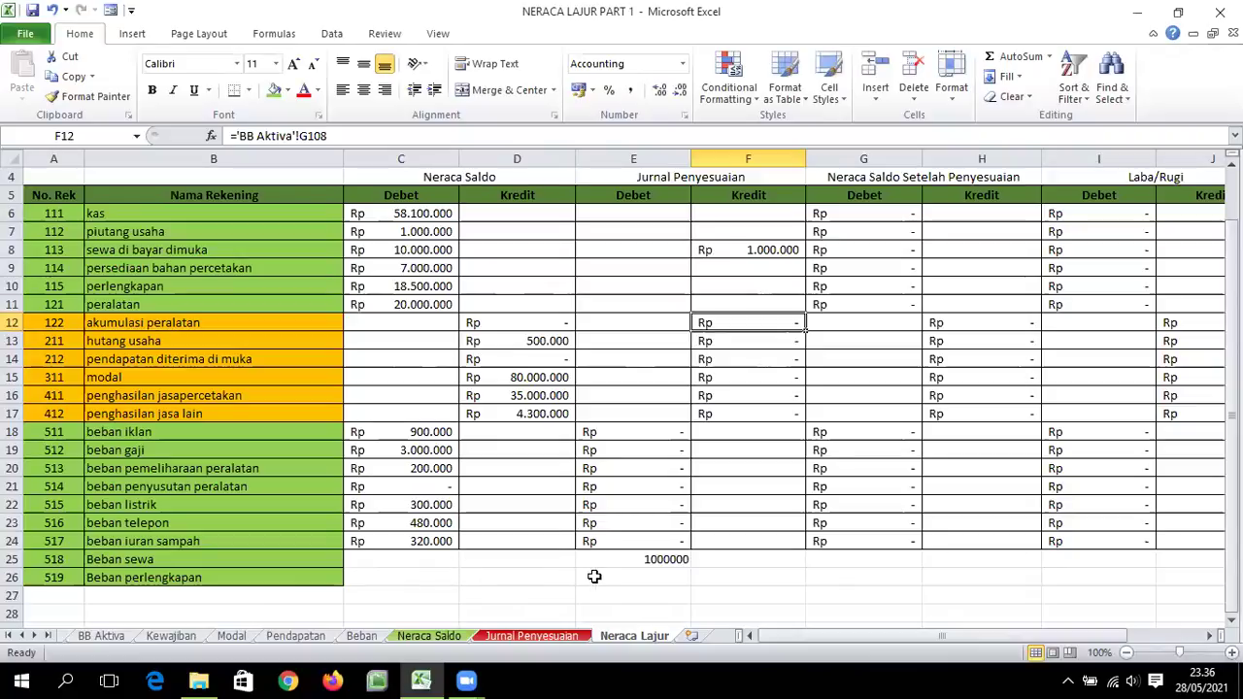
left_click(609, 577)
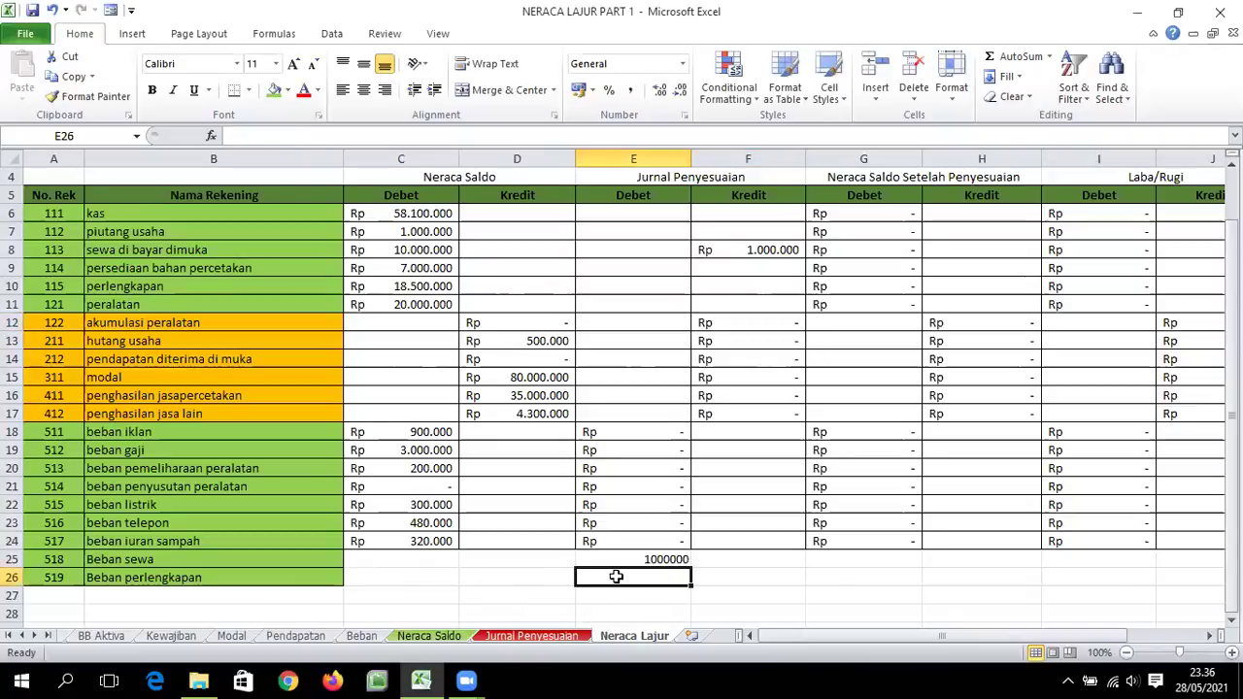
type("=")
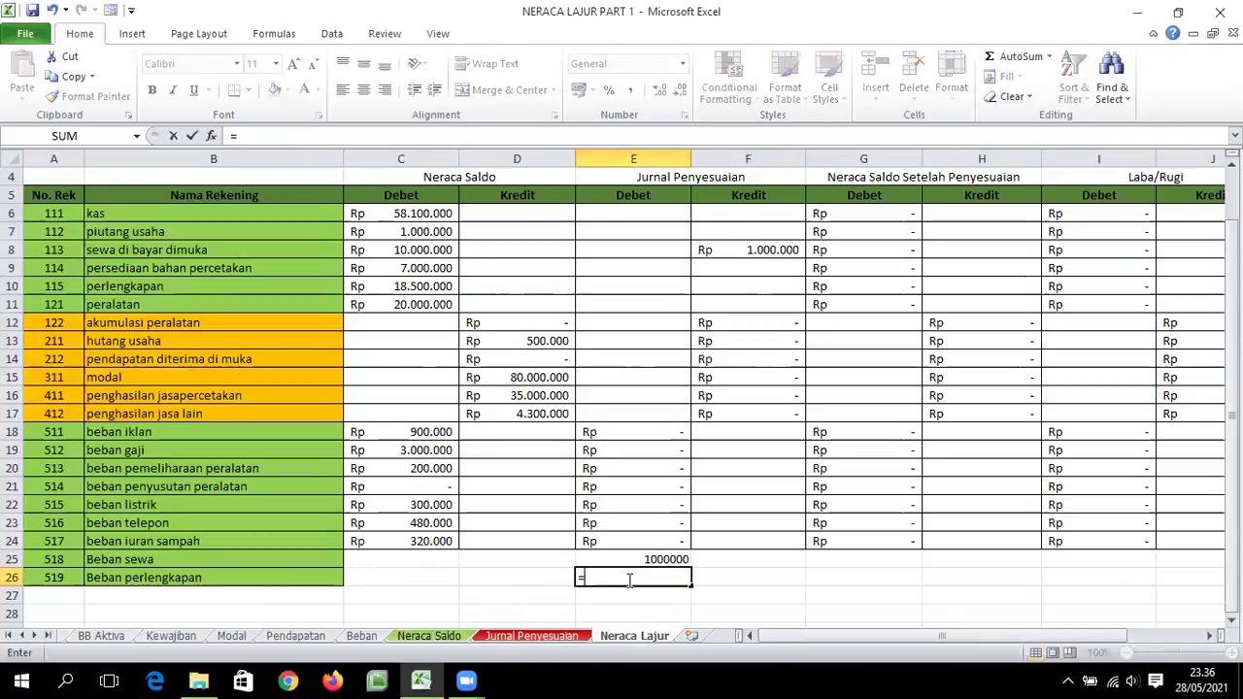
left_click(549, 635)
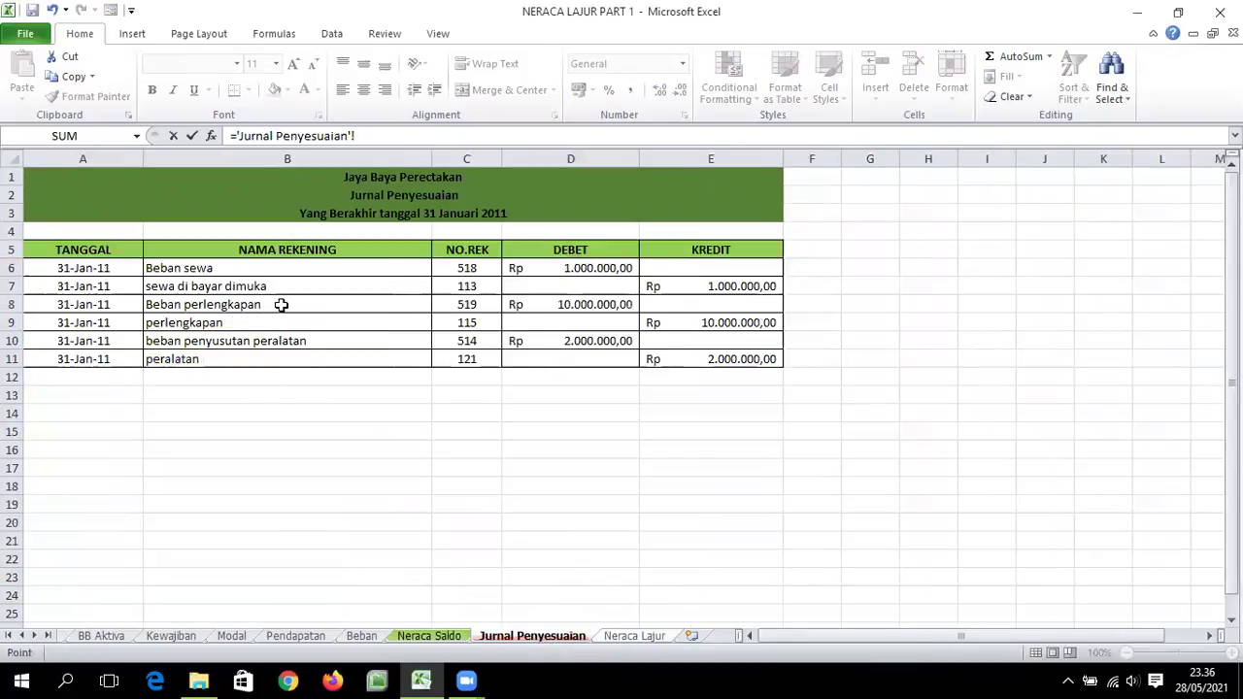
left_click(539, 308)
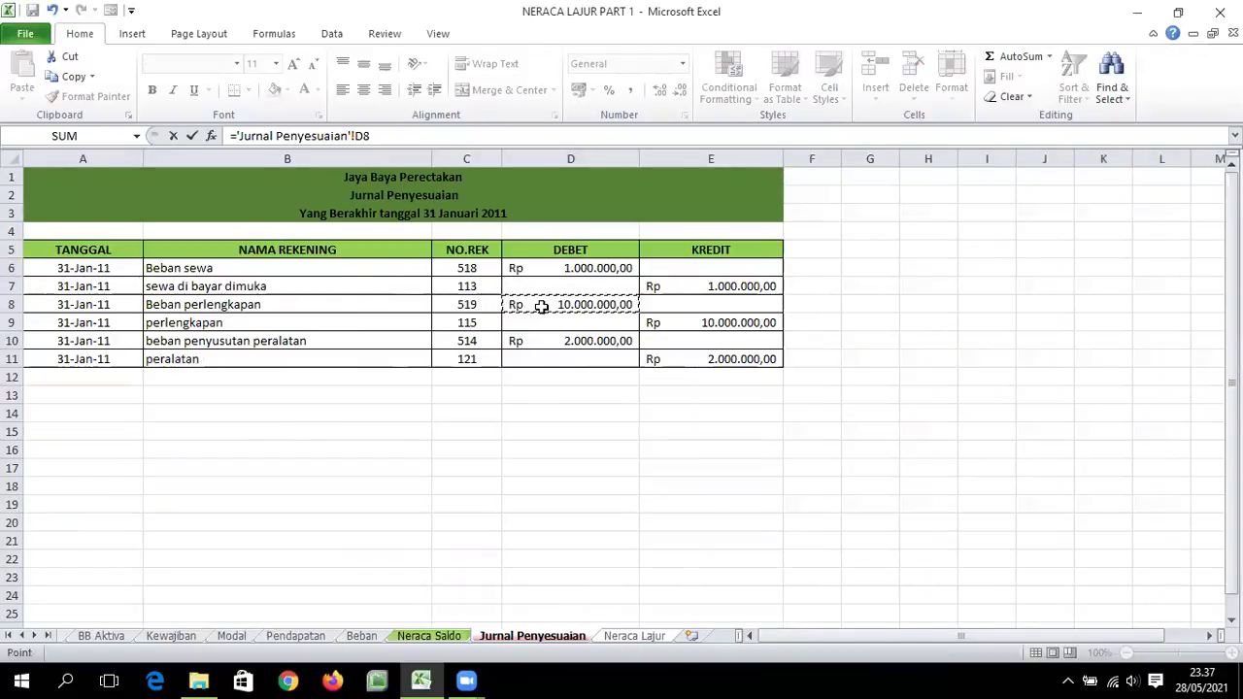
key("Return")
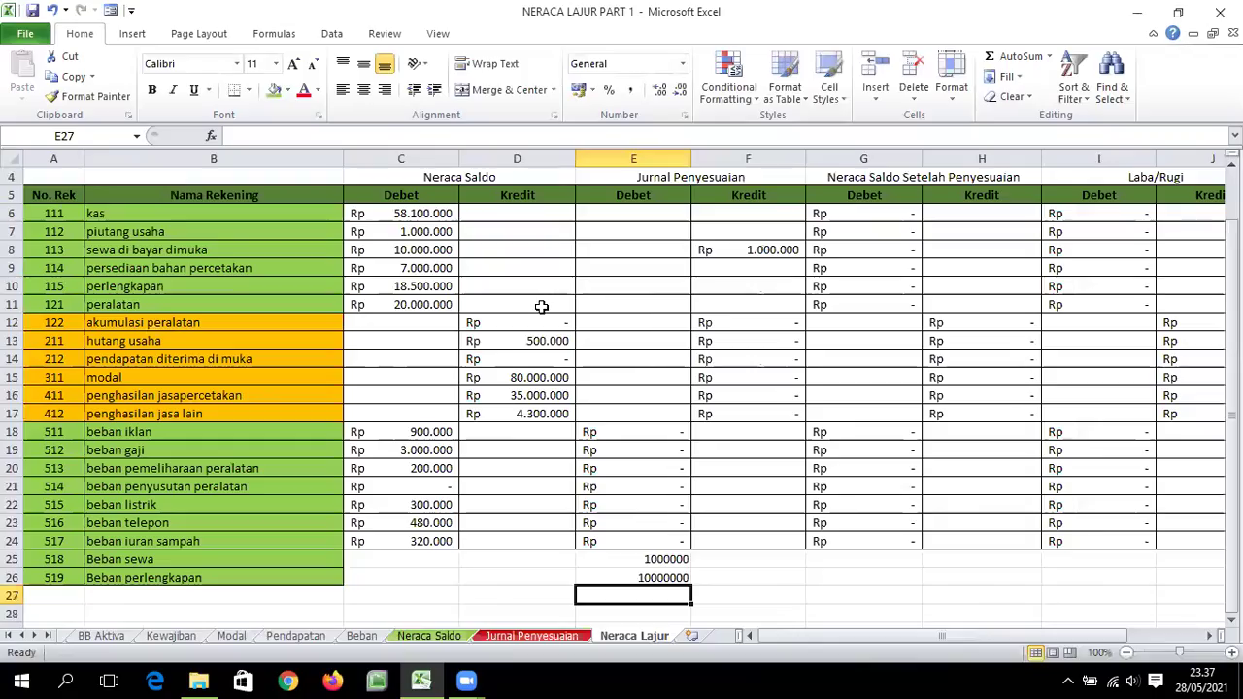
Link the Jurnal Penyesuaian Kredit cell F10 for perlengkapan to cell E9 of the Jurnal Penyesuaian sheet.
left_click(547, 633)
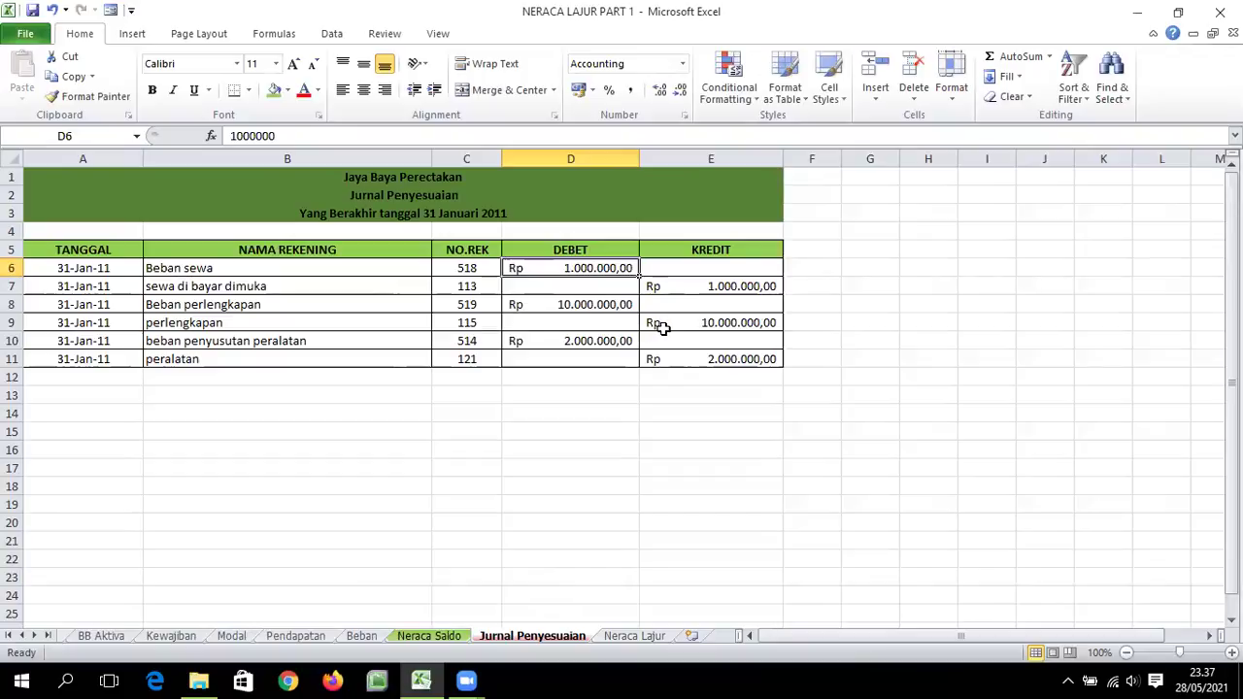
left_click(635, 636)
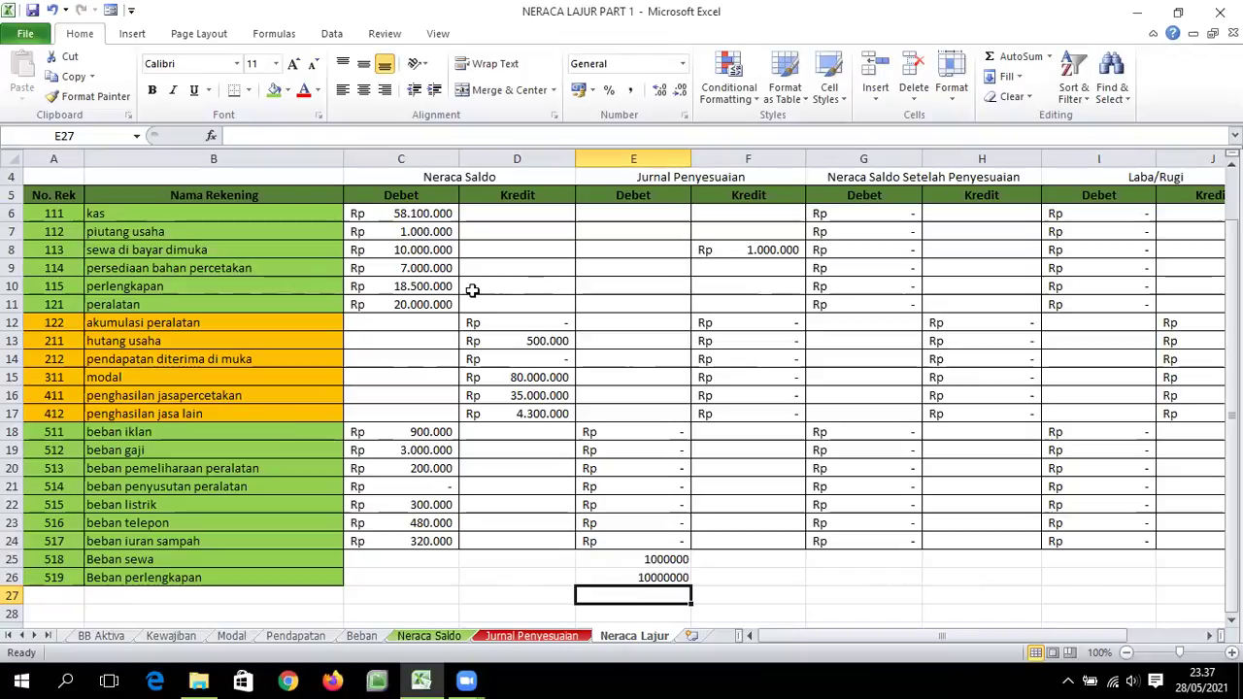
left_click(710, 286)
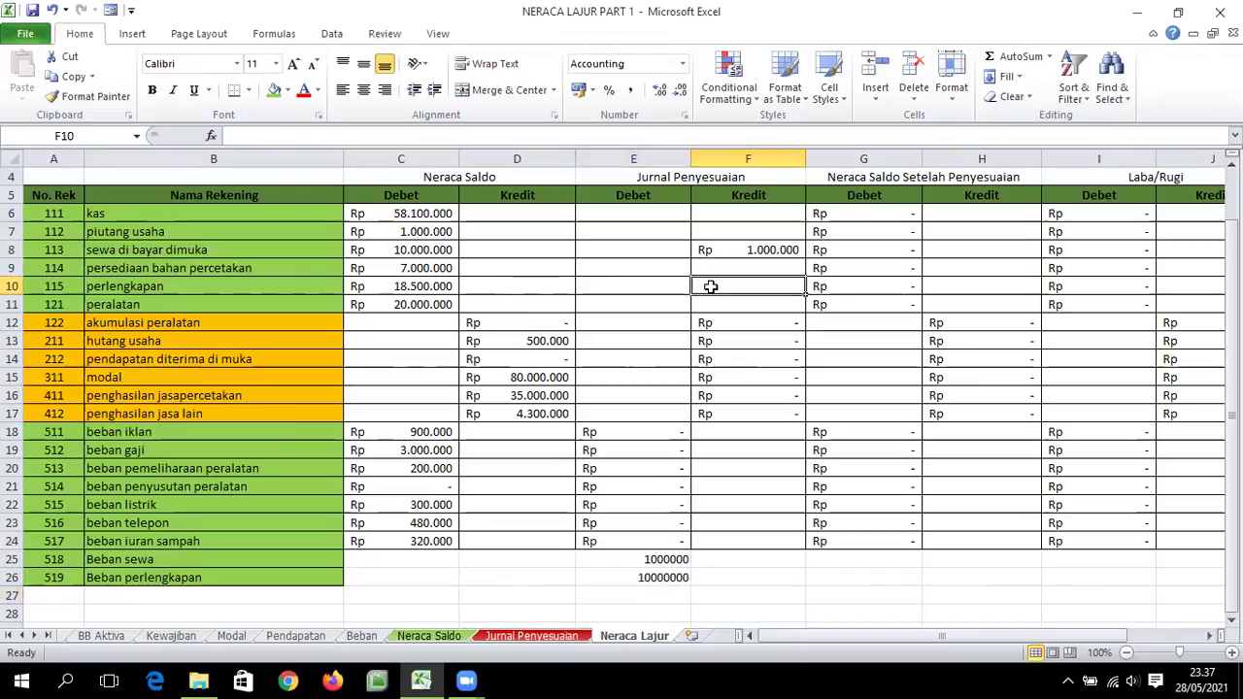
type("=")
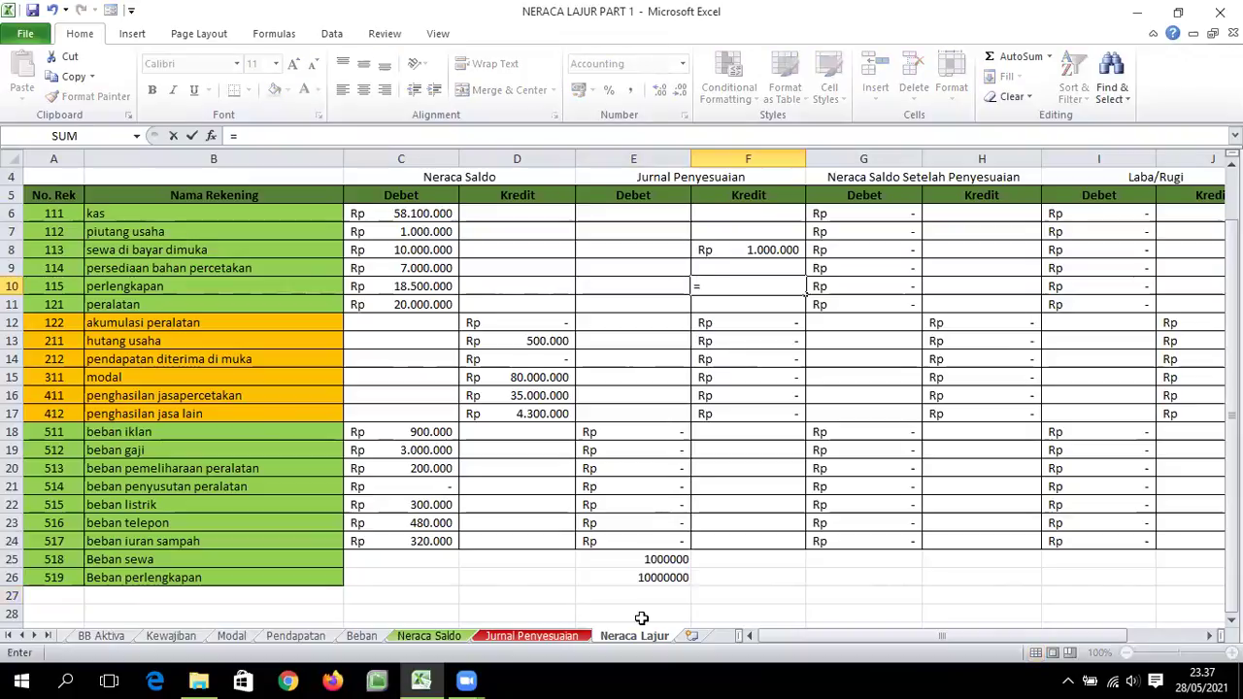
left_click(532, 636)
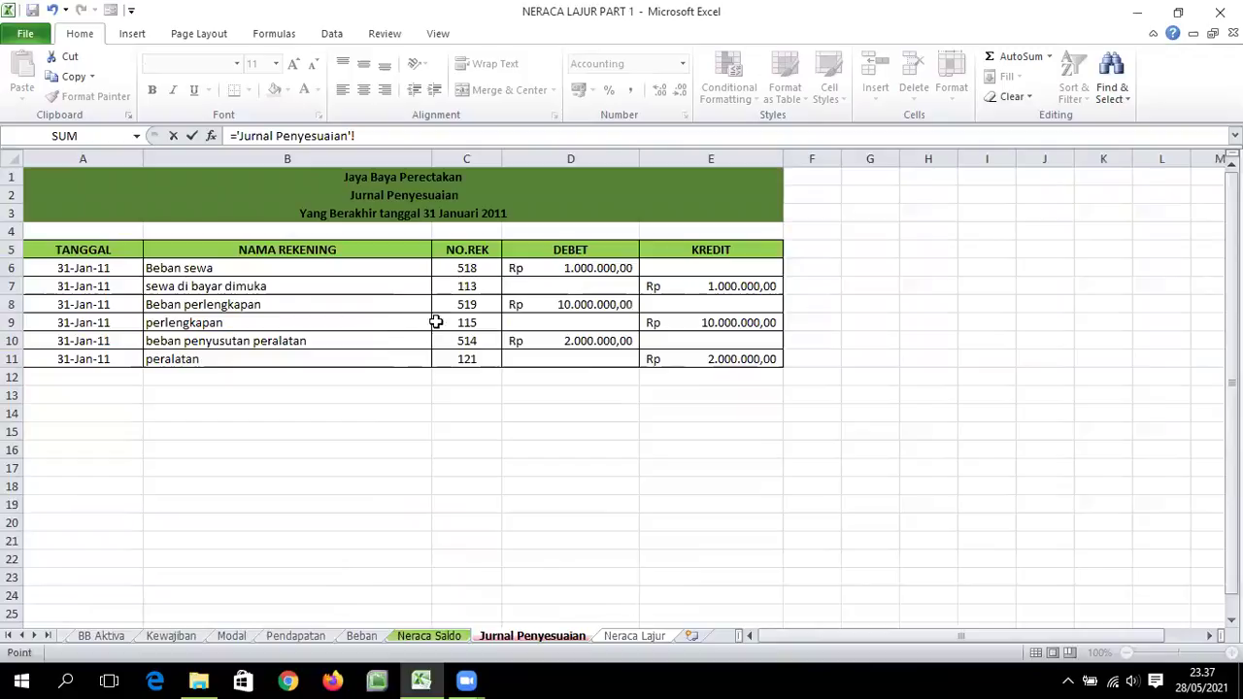
left_click(661, 322)
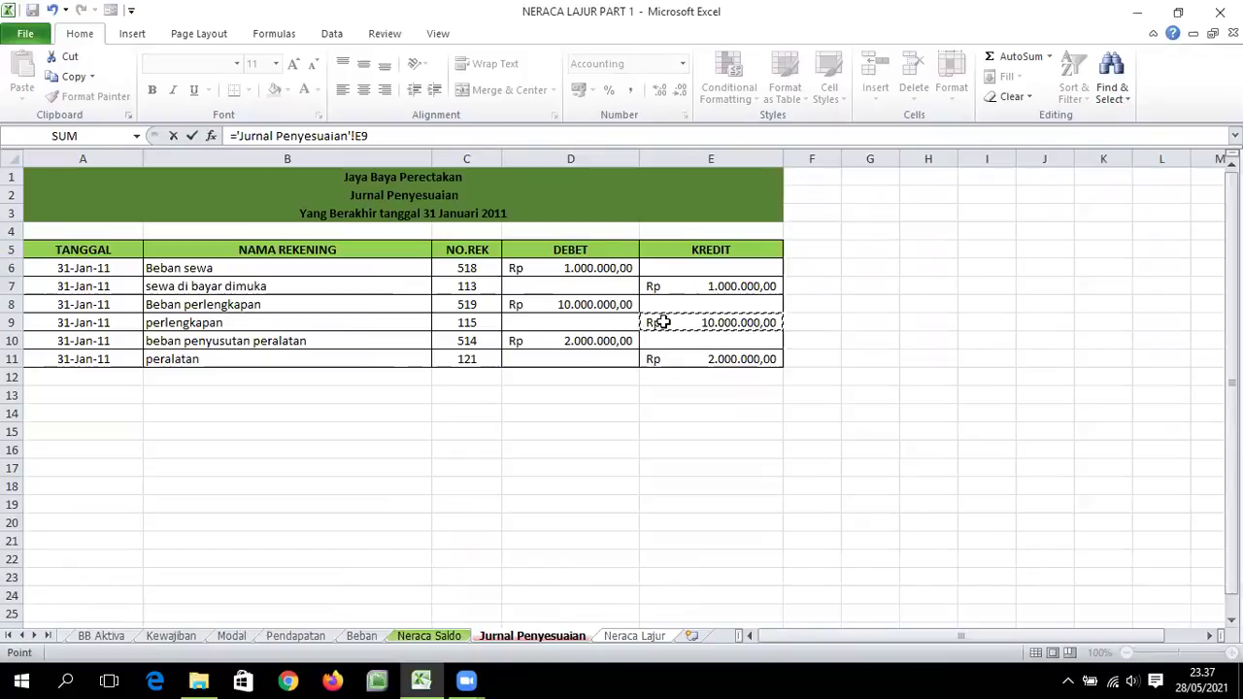
key("Return")
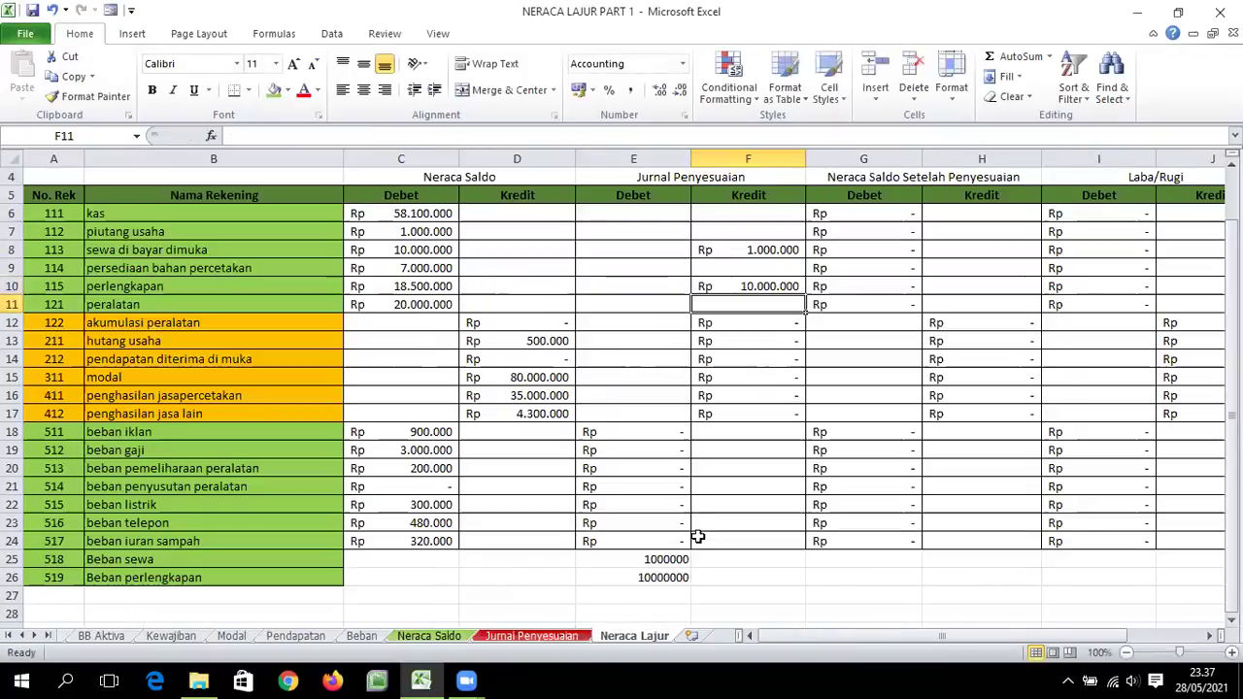
Link the Jurnal Penyesuaian Debet cell E21 for beban penyusutan peralatan to cell D10 of the Jurnal Penyesuaian sheet.
left_click(560, 635)
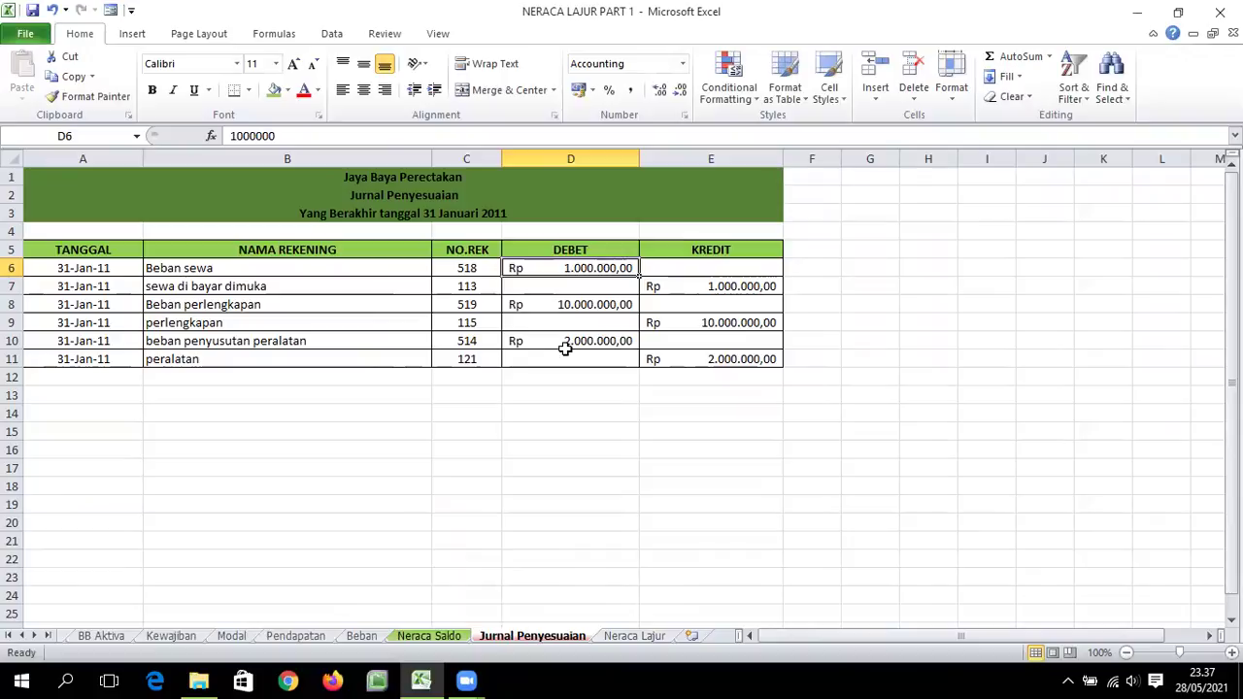
left_click(646, 636)
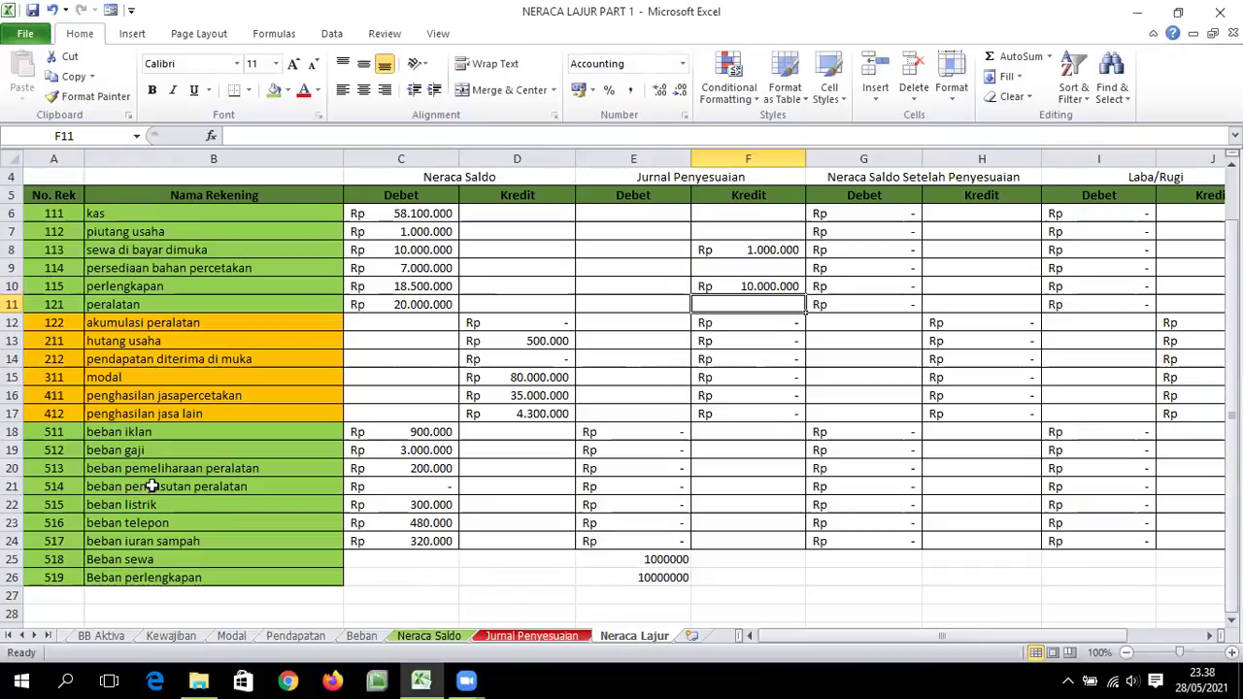
left_click(530, 639)
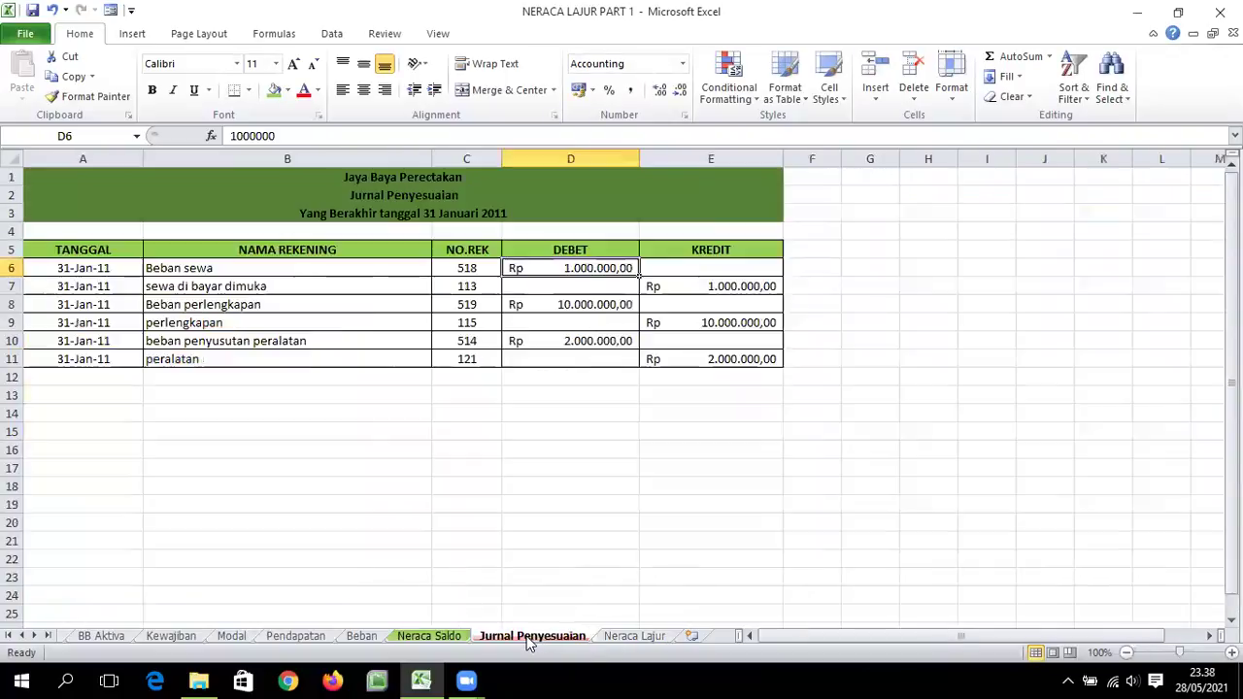
left_click(629, 639)
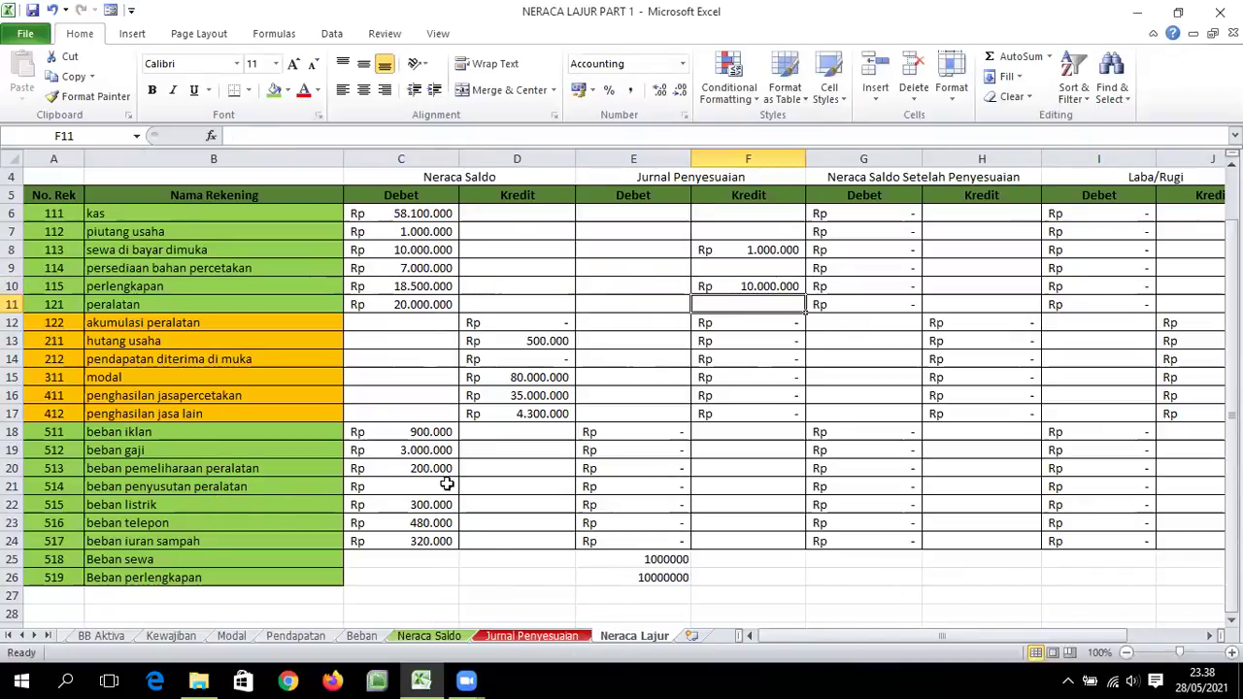
left_click(609, 487)
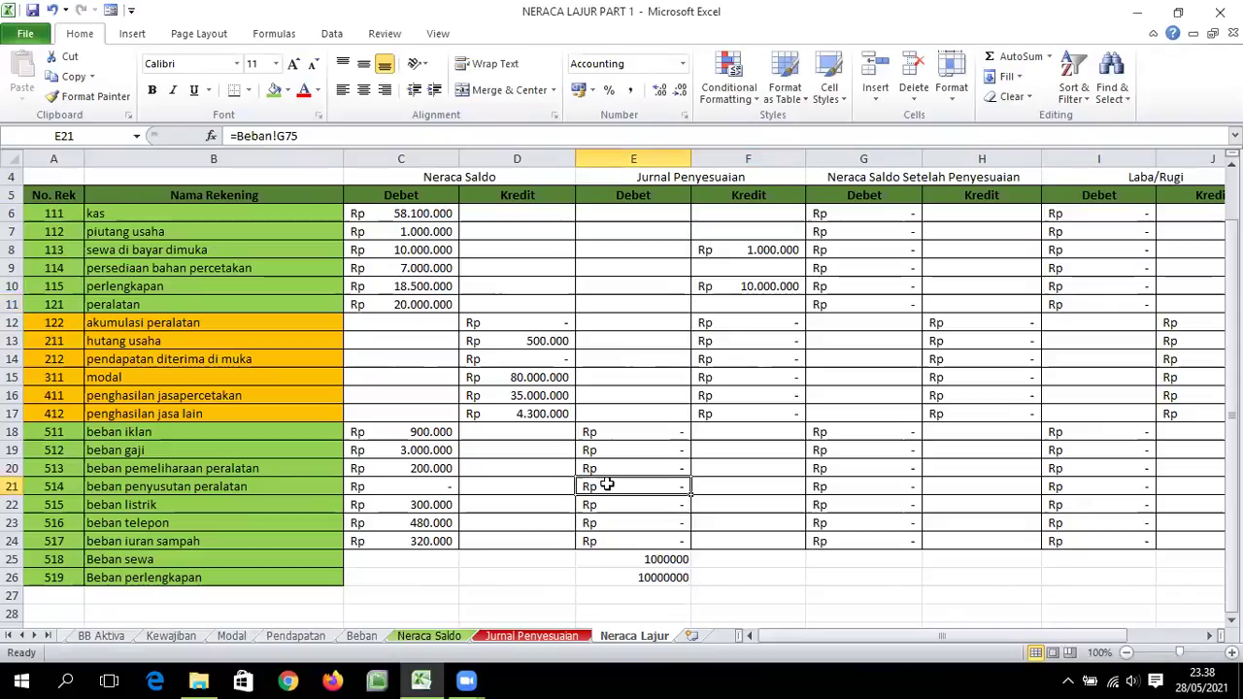
type("=")
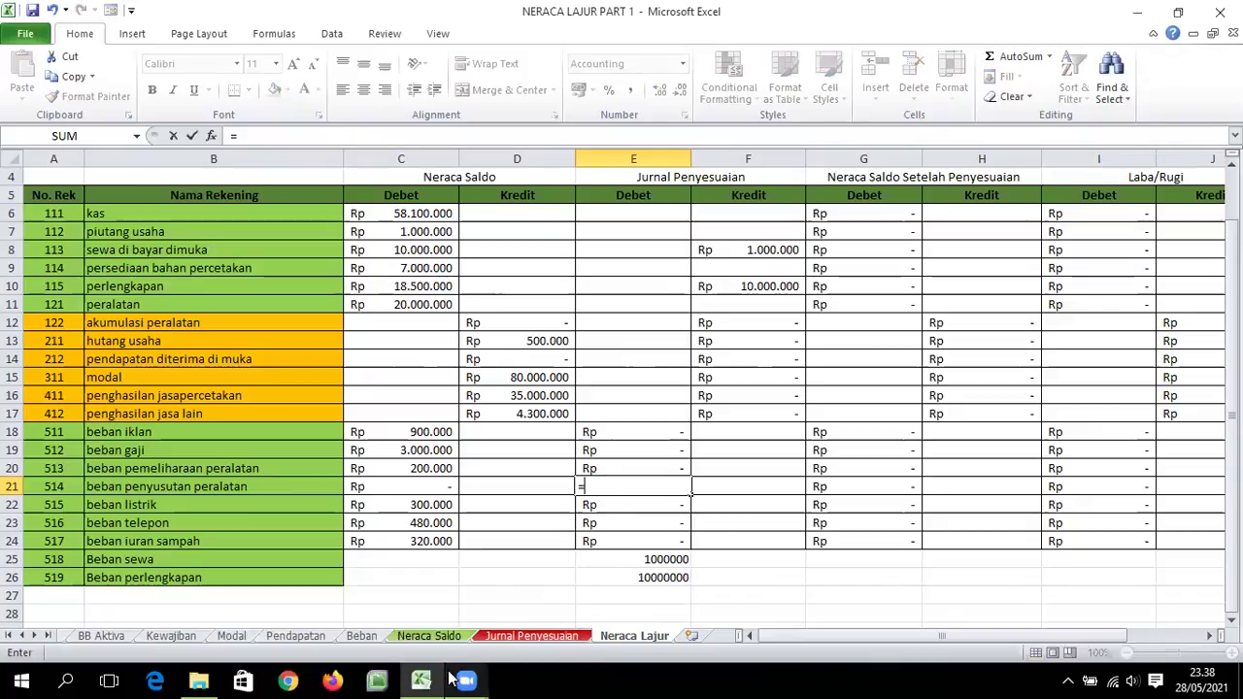
left_click(503, 635)
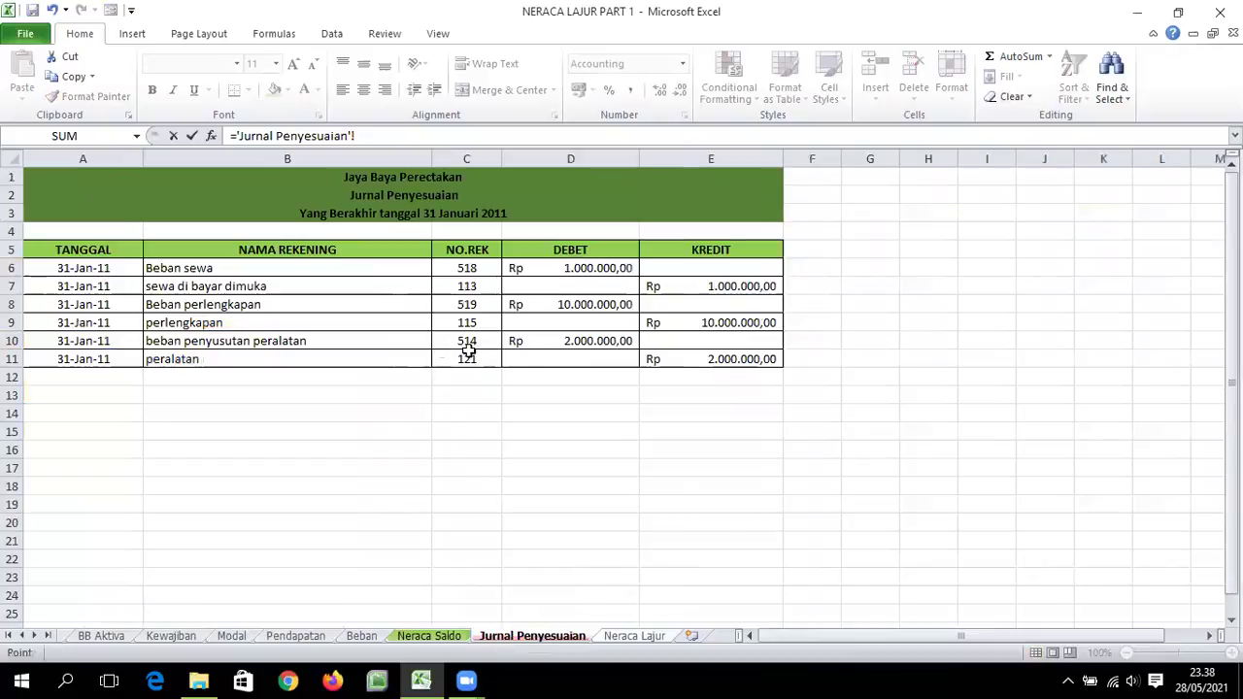
left_click(536, 342)
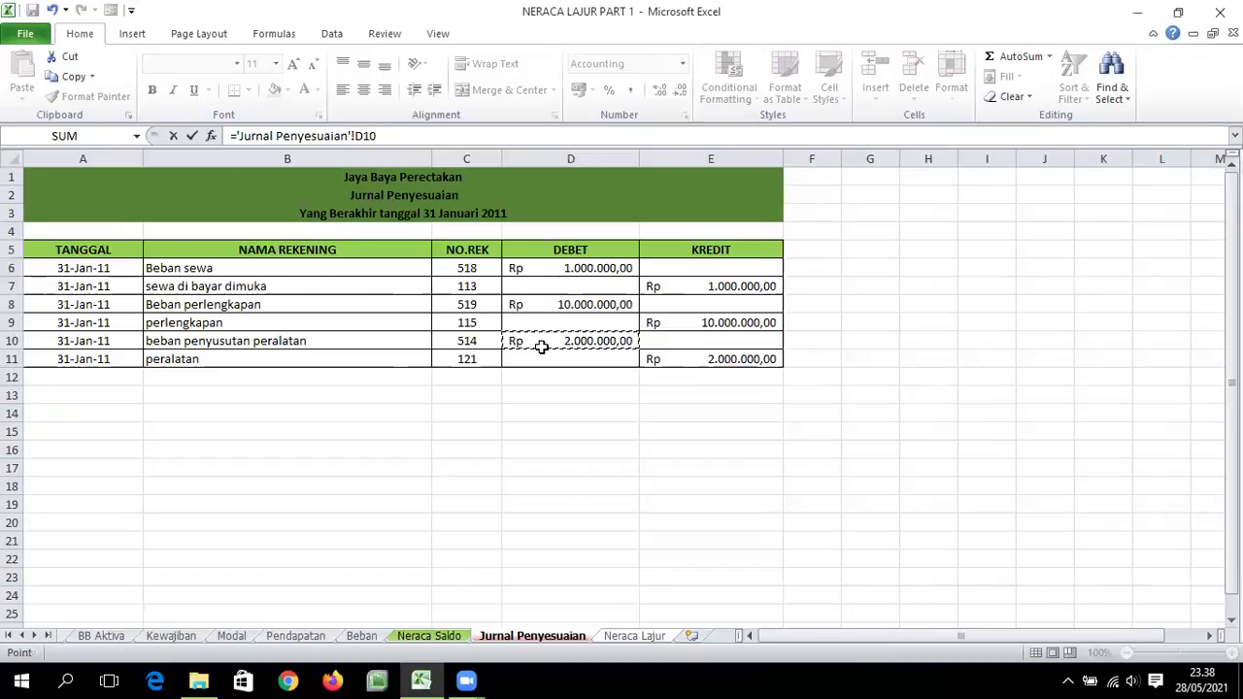
key("Return")
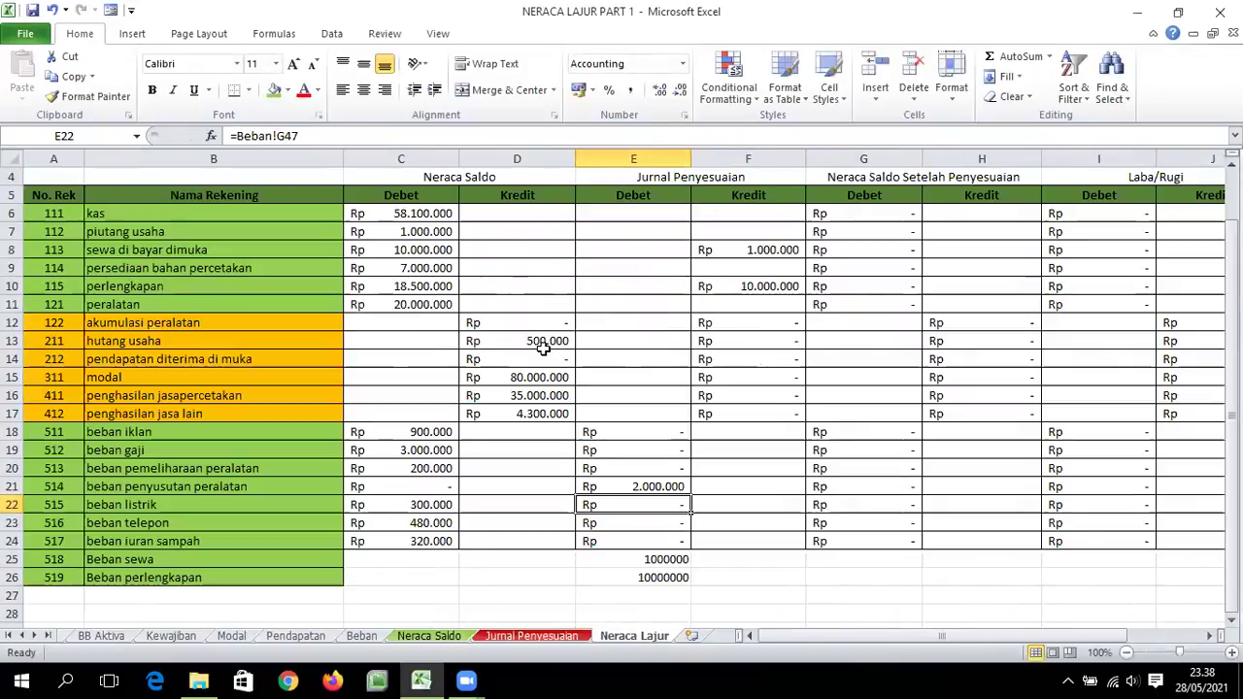
Link the Jurnal Penyesuaian Kredit cell F11 for peralatan to cell E11 of the Jurnal Penyesuaian sheet.
left_click(533, 636)
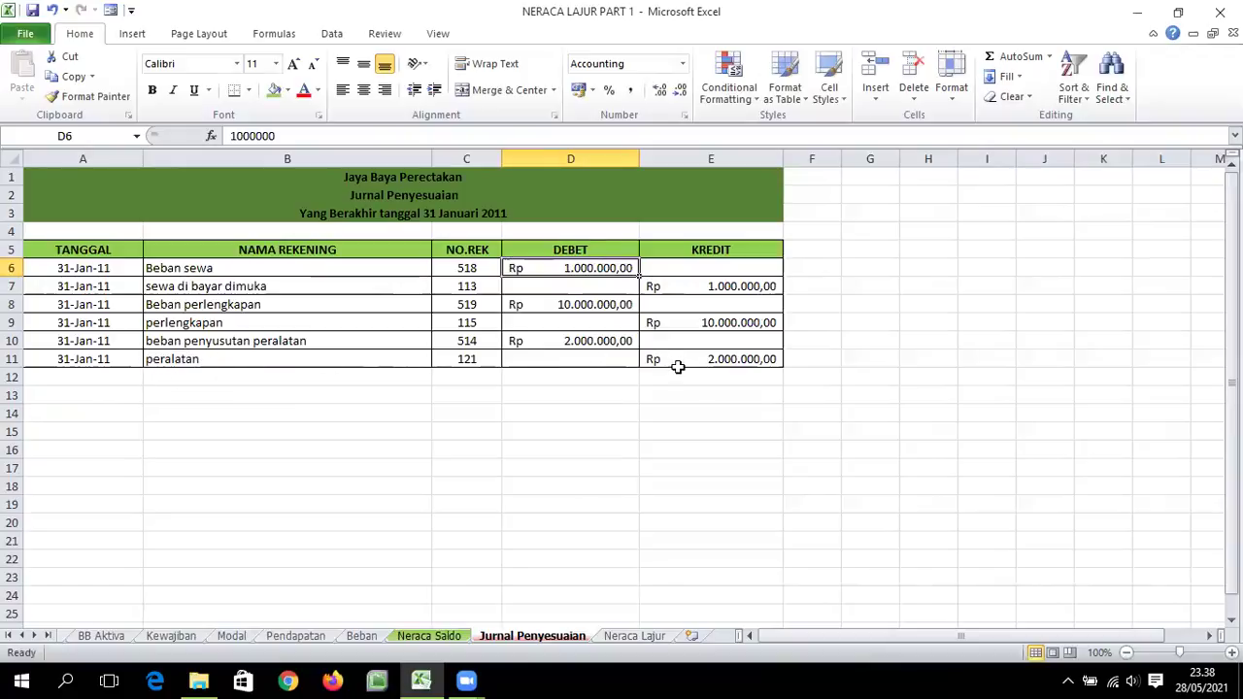
left_click(634, 636)
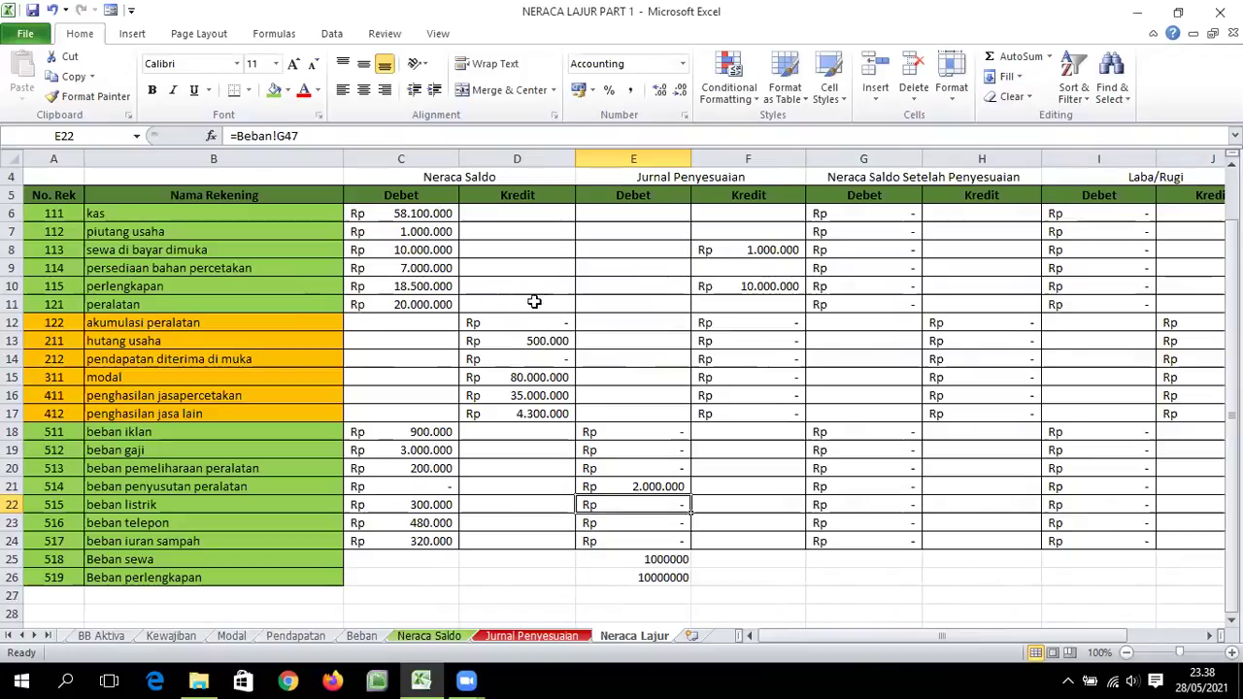
left_click(717, 304)
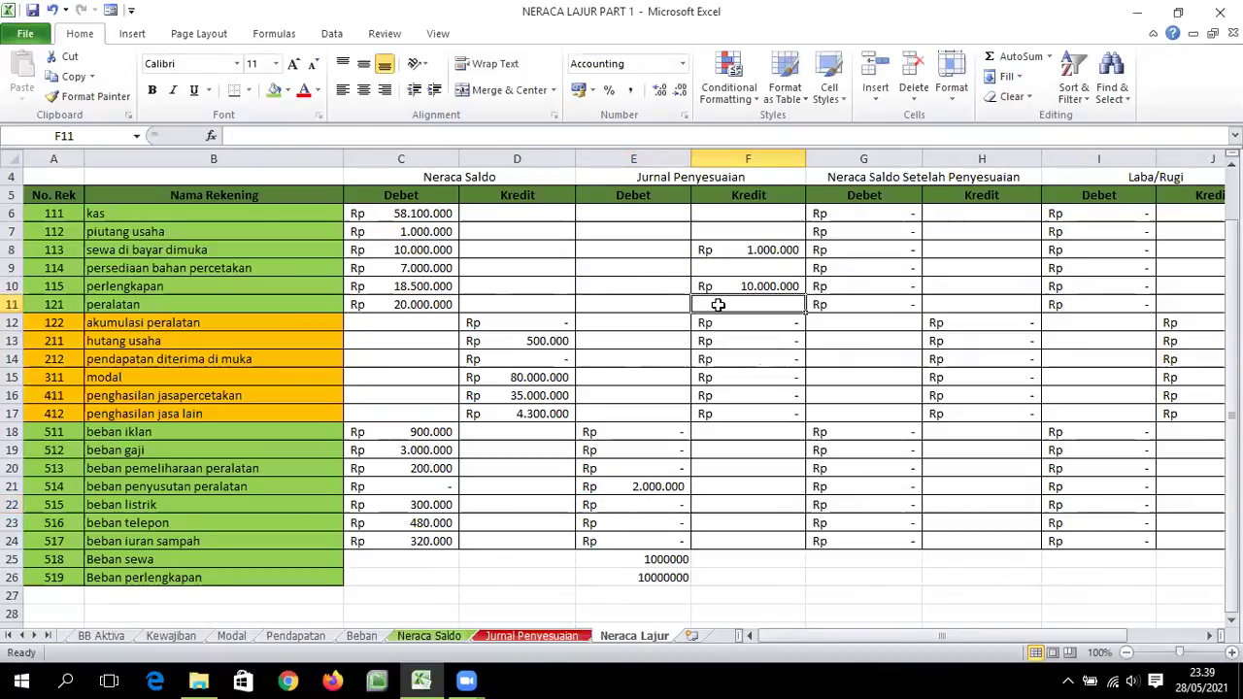
type("=")
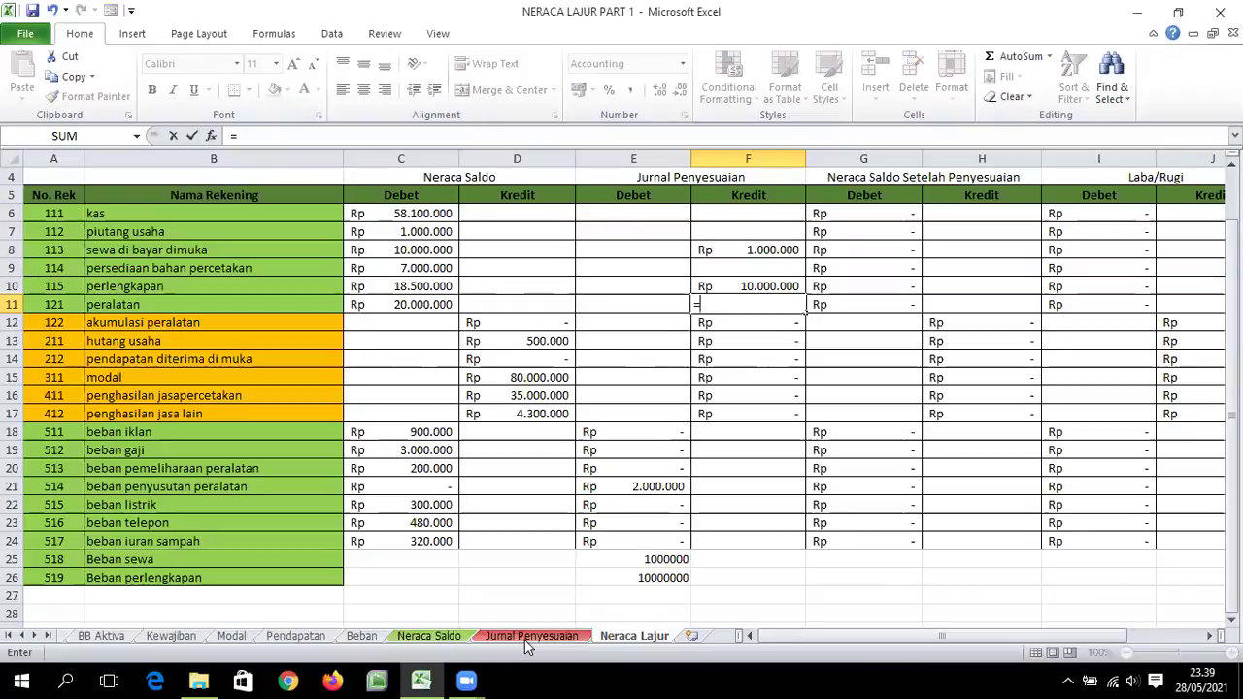
left_click(525, 639)
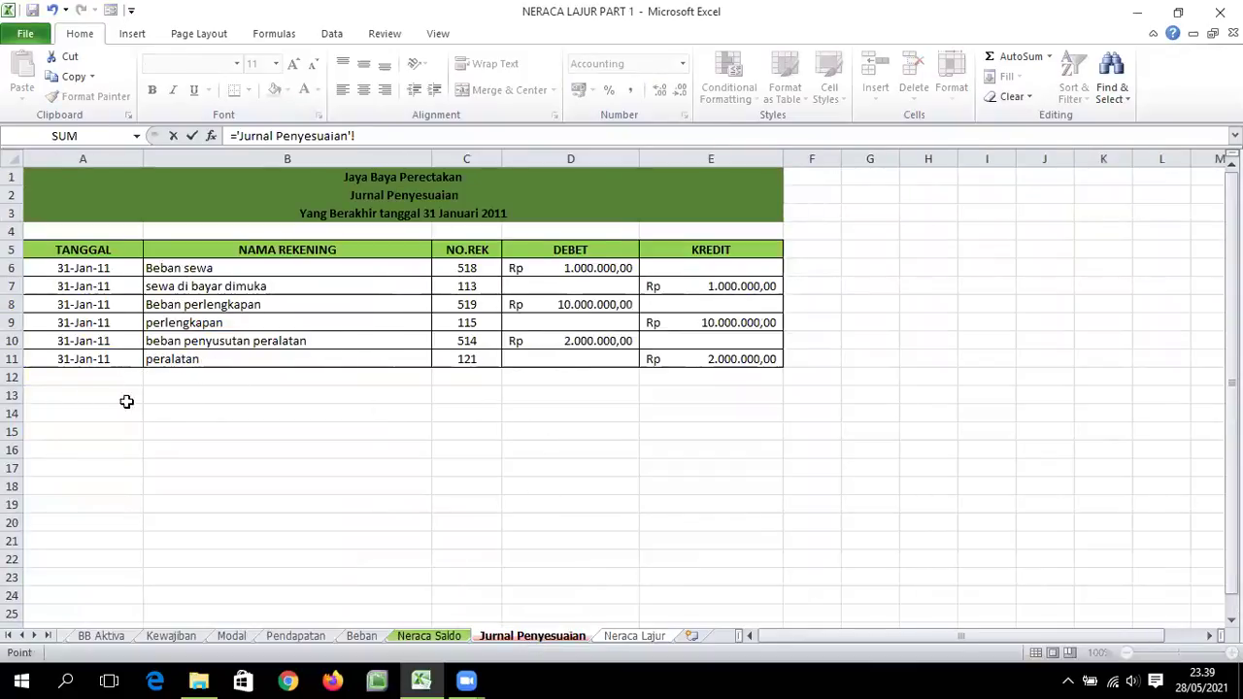
left_click(685, 362)
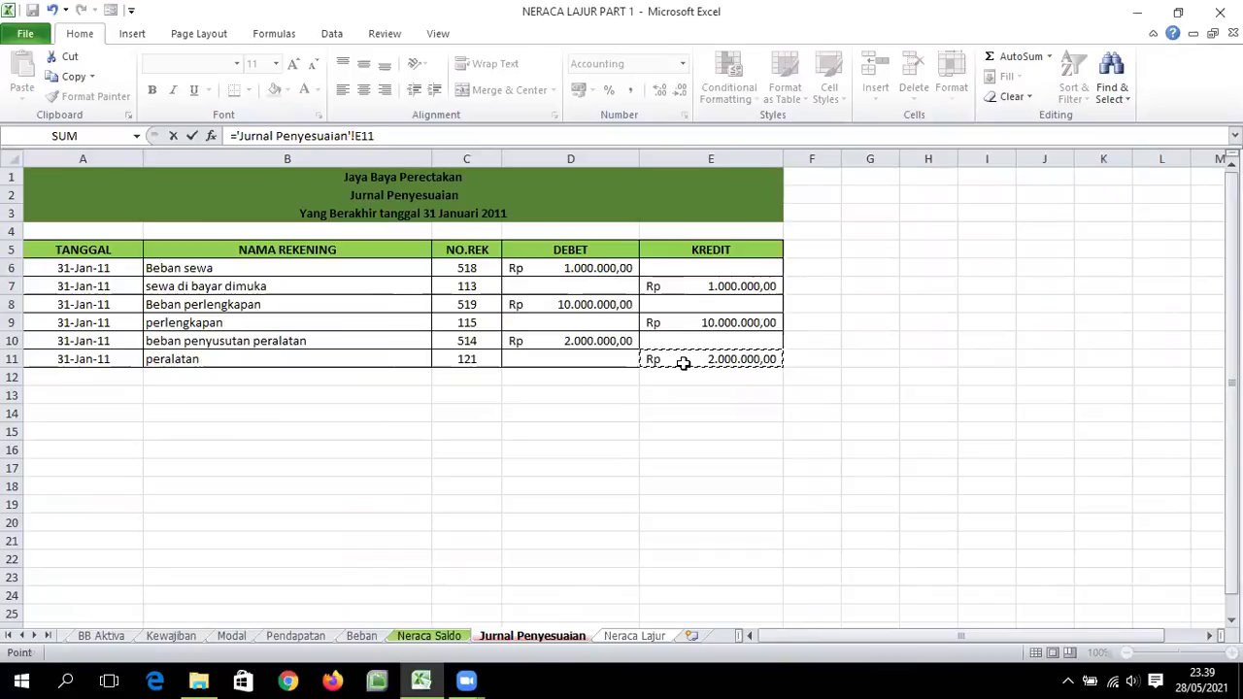
key("Return")
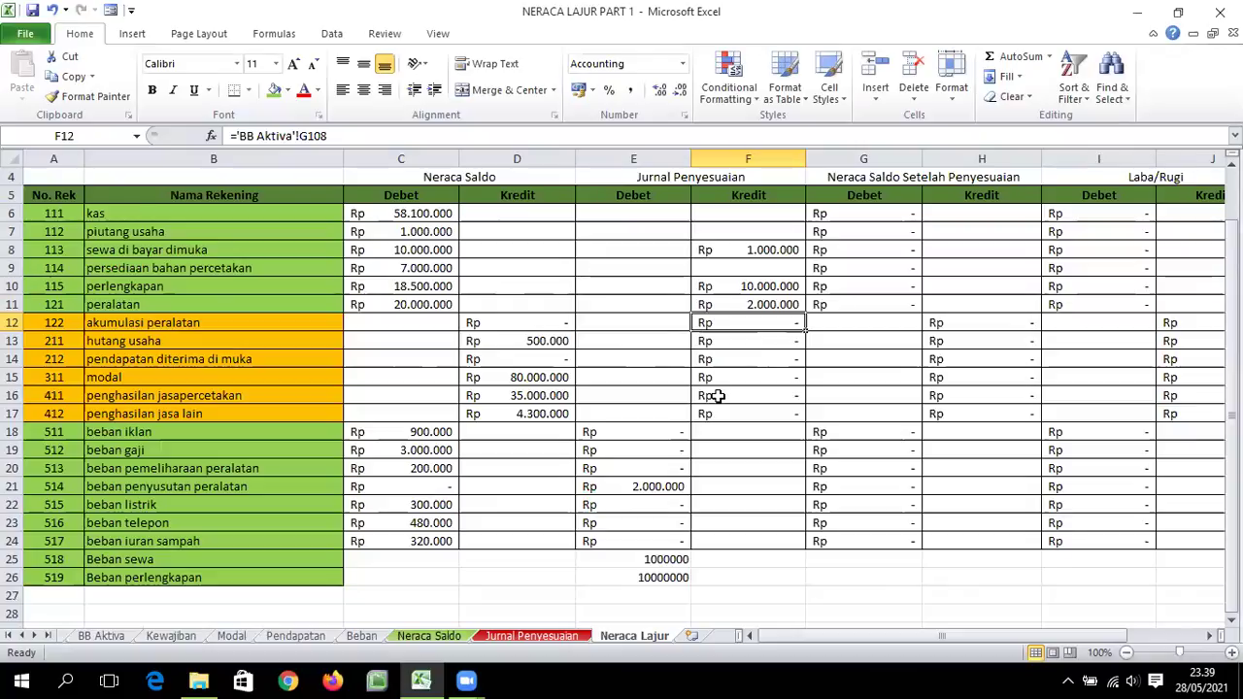
left_click(573, 636)
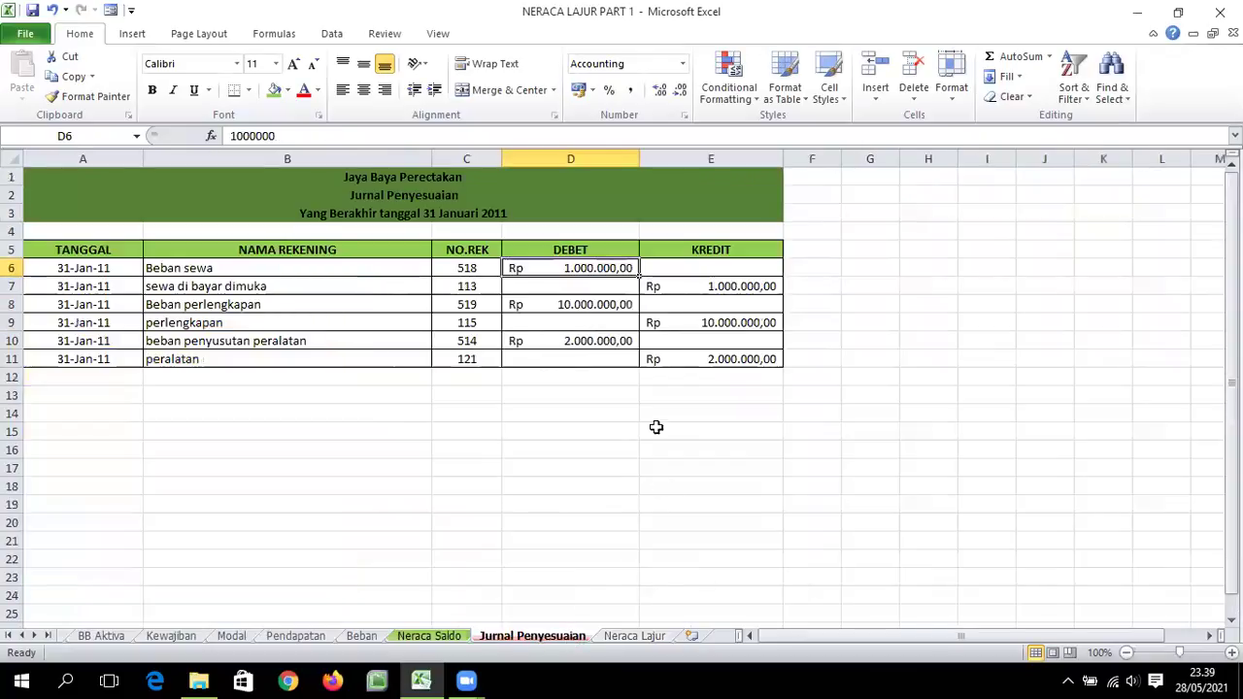
left_click(633, 636)
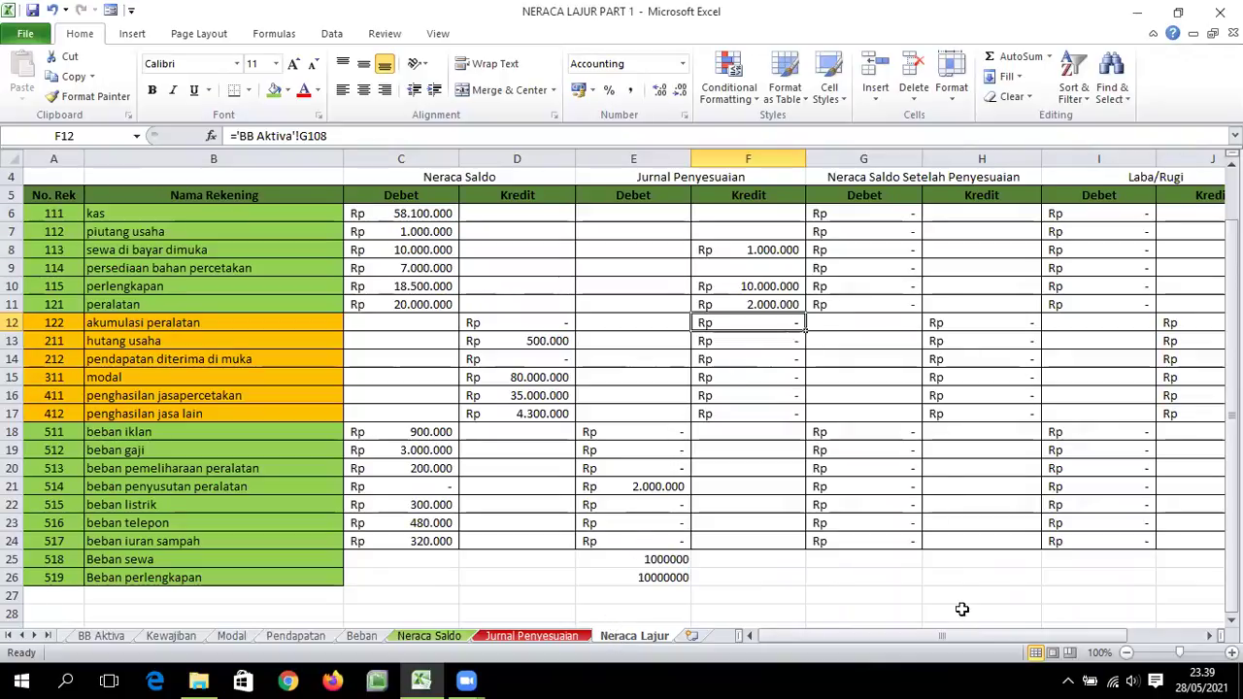
Clear the Jurnal Penyesuaian Kredit cells F12 to F17, from akumulasi peralatan through penghasilan jasa lain.
left_click_drag(1021, 639, 1051, 656)
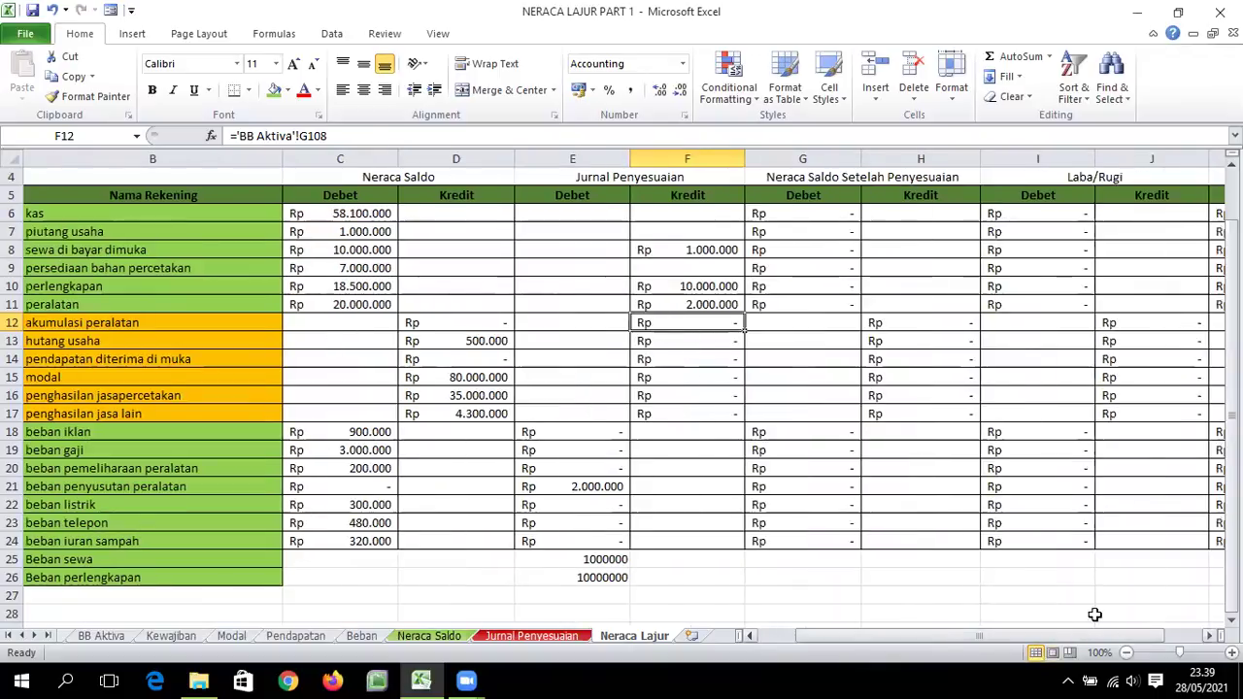
left_click_drag(1232, 482, 1232, 466)
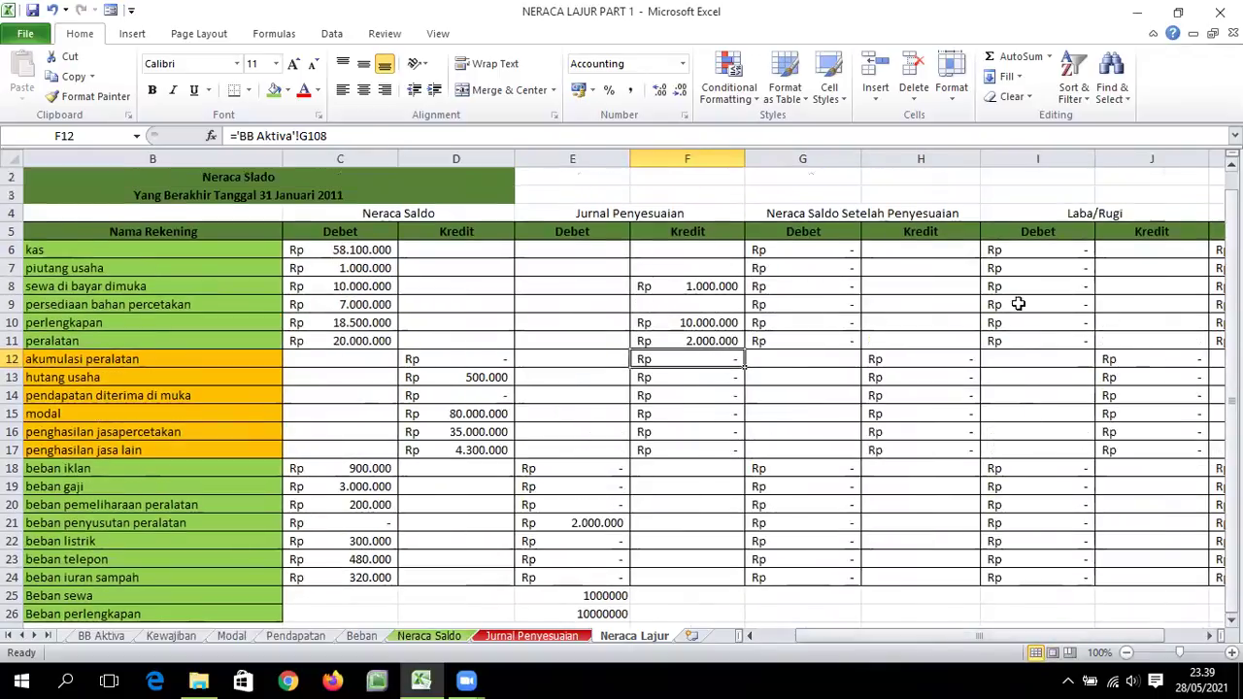
key("Delete")
left_click(664, 377)
key("BackSpace")
left_click(664, 395)
key("BackSpace")
left_click(668, 411)
key("BackSpace")
left_click(670, 432)
key("BackSpace")
left_click(674, 451)
key("BackSpace")
Clear the Jurnal Penyesuaian Debet cells E18 to E20 and E22 to E24, keeping the beban penyusutan peralatan entry.
left_click(610, 470)
key("BackSpace")
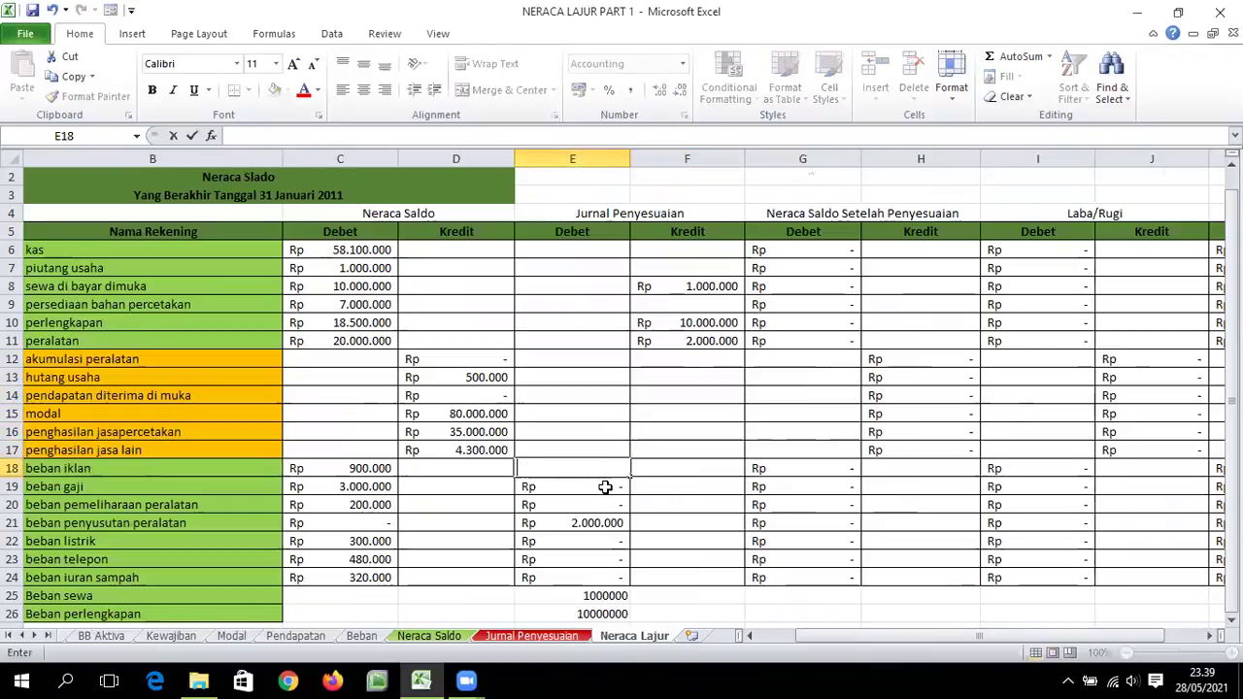
left_click(603, 486)
key("BackSpace")
left_click(600, 505)
key("BackSpace")
left_click(600, 541)
key("BackSpace")
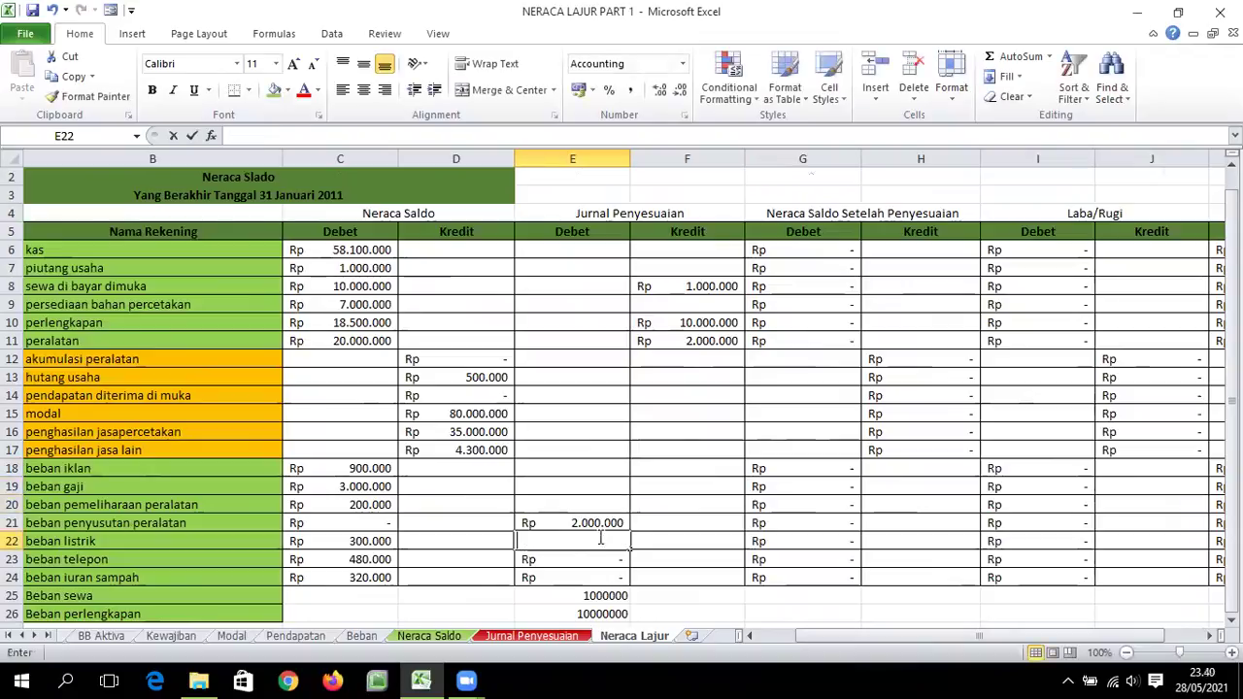
left_click(598, 560)
key("BackSpace")
left_click(600, 576)
key("BackSpace")
Apply the Rp Indonesian accounting format to the Jurnal Penyesuaian Debet cells E25 and E26.
left_click(586, 596)
left_click_drag(585, 596, 586, 613)
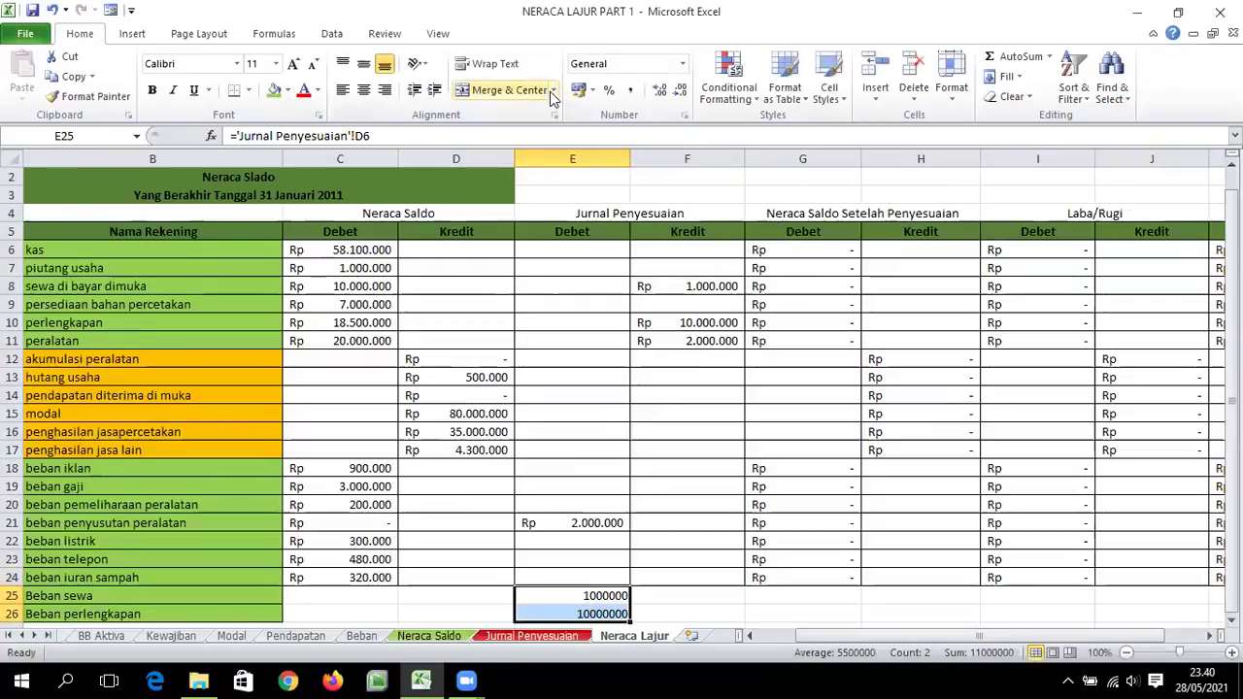
left_click(593, 90)
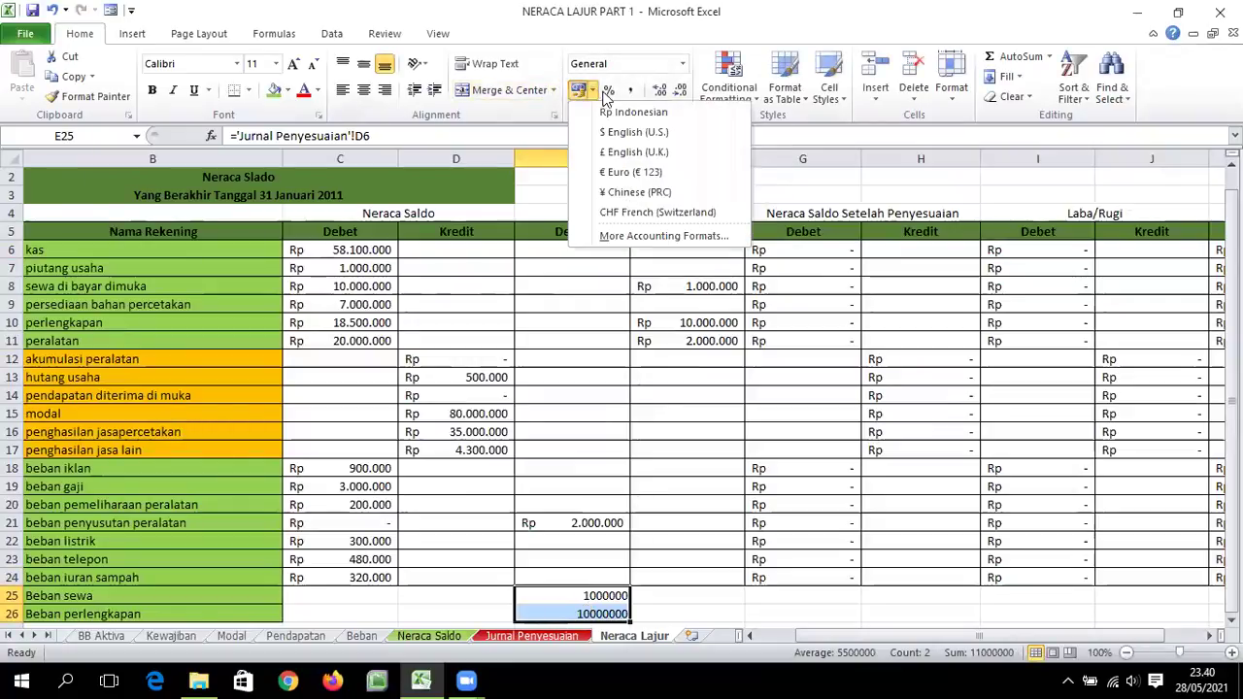
left_click(622, 112)
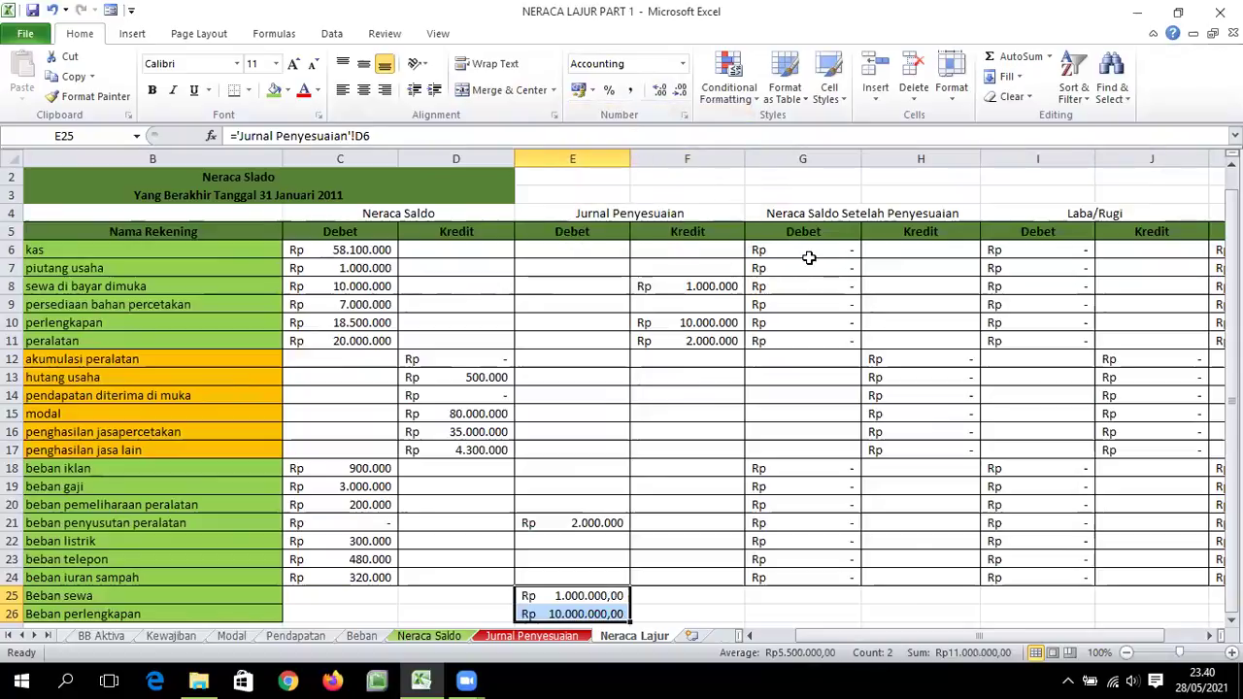
Enter =C6+E6-F6 in the Neraca Saldo Setelah Penyesuaian Debet cell G6 for kas and fill the formula down to G11.
left_click(809, 254)
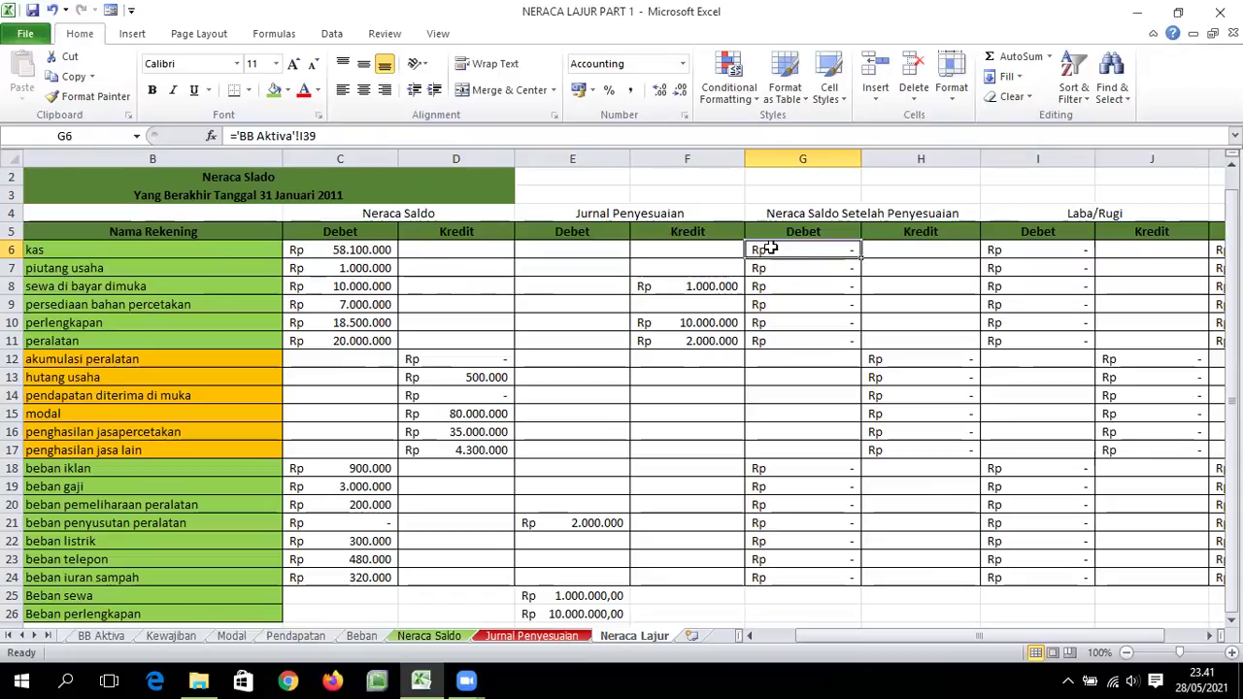
type("=")
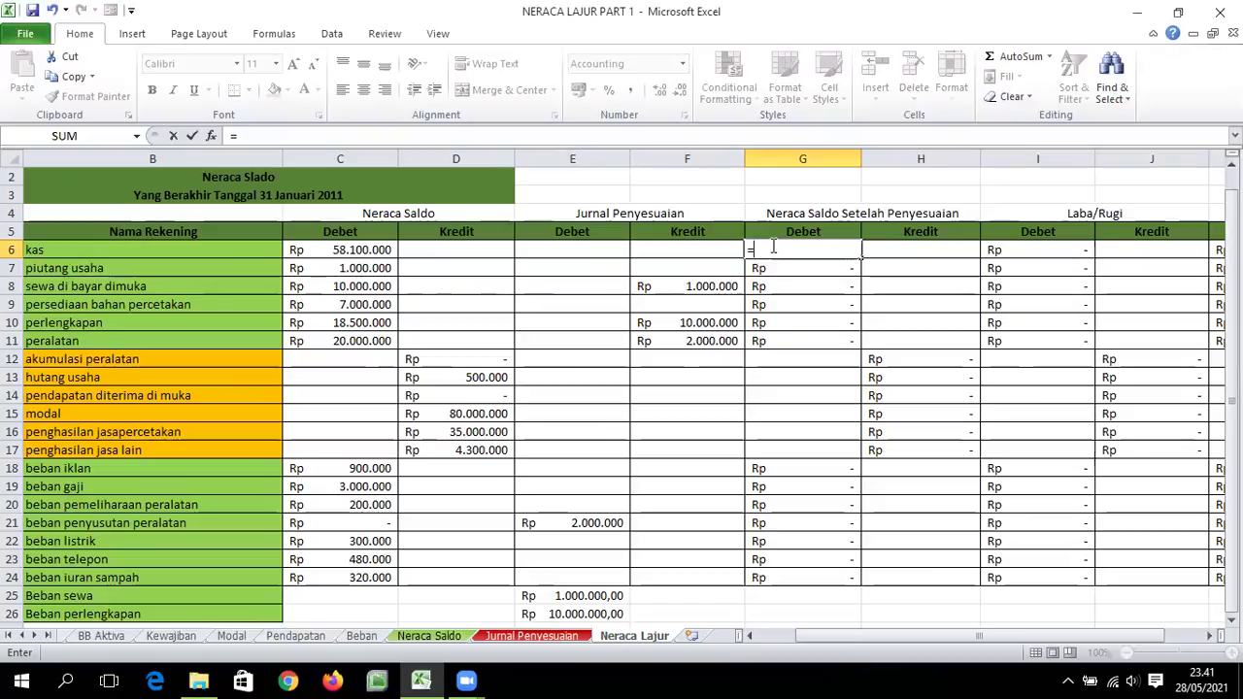
left_click(344, 251)
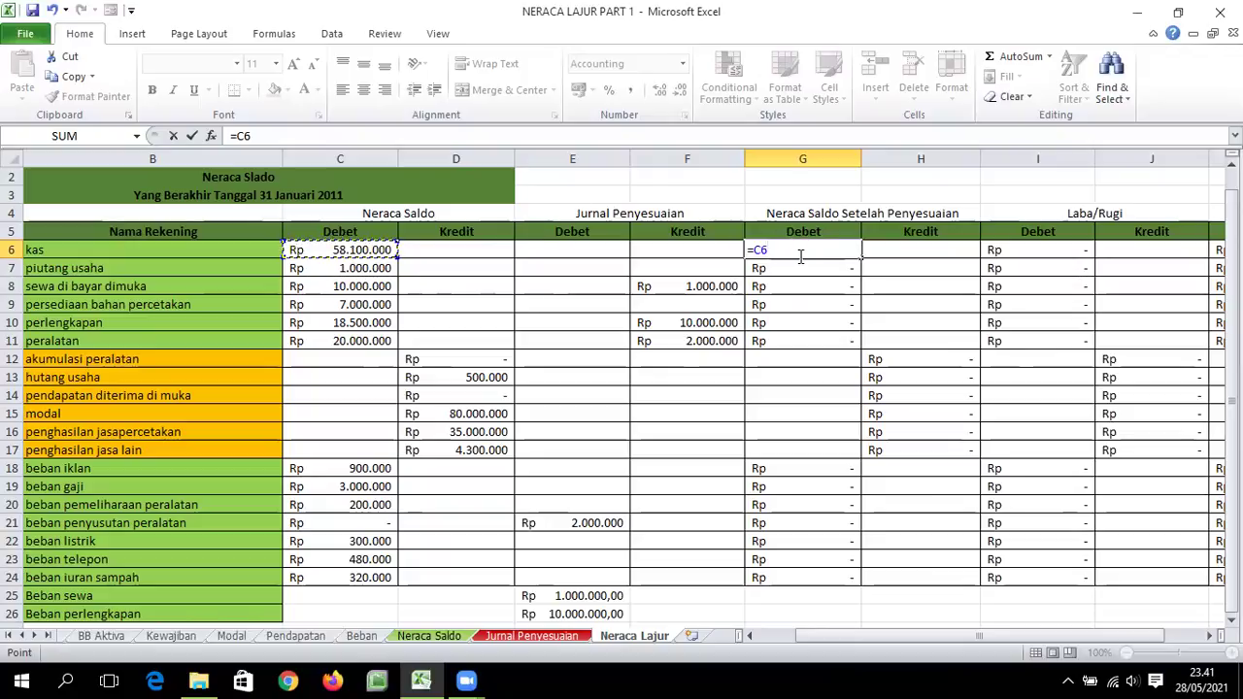
type("=")
key("BackSpace")
type("+")
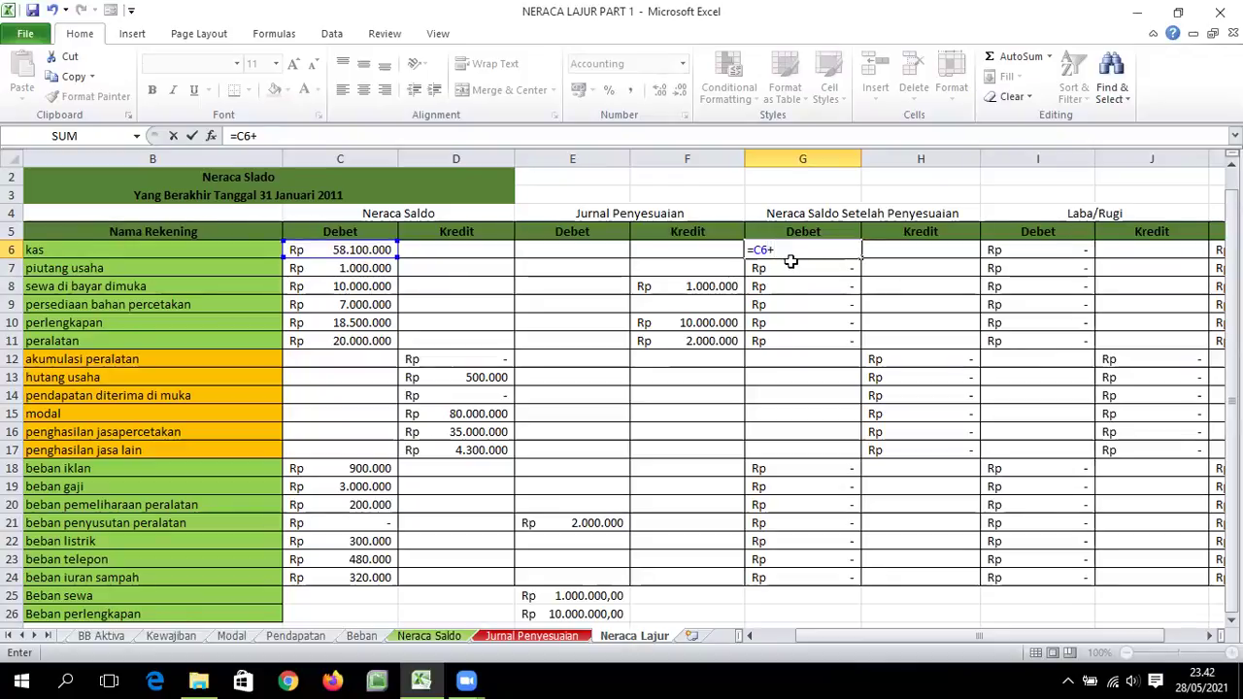
left_click(572, 247)
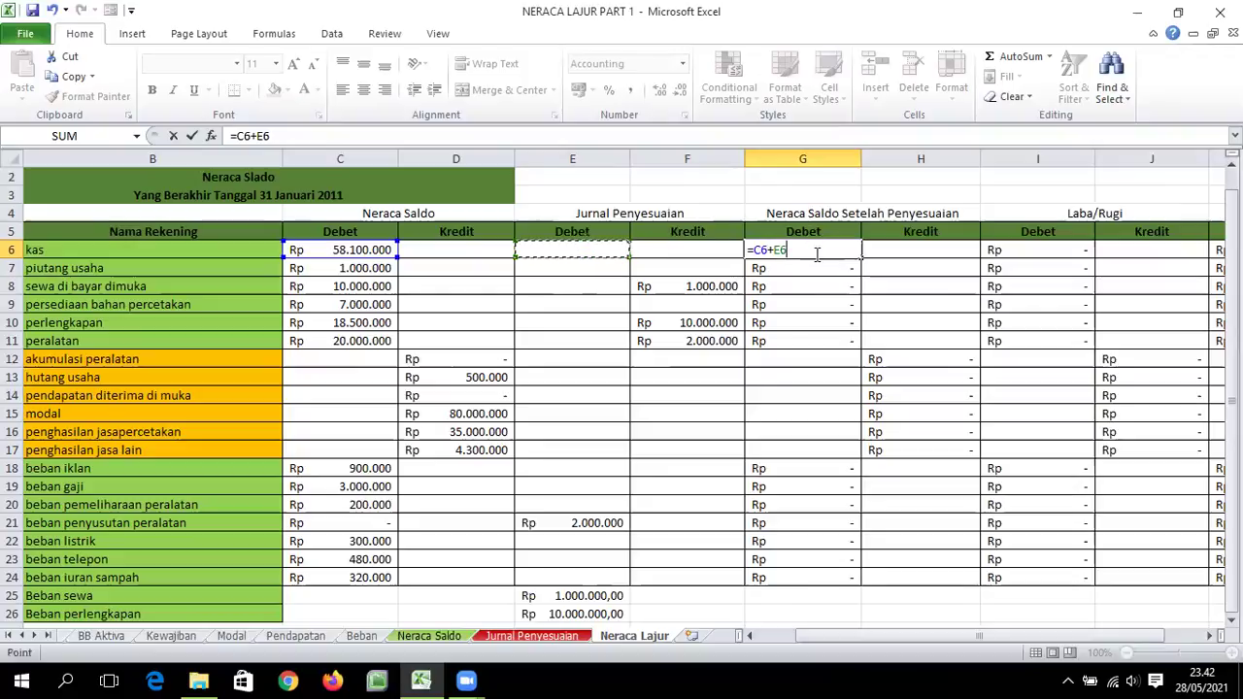
type("-")
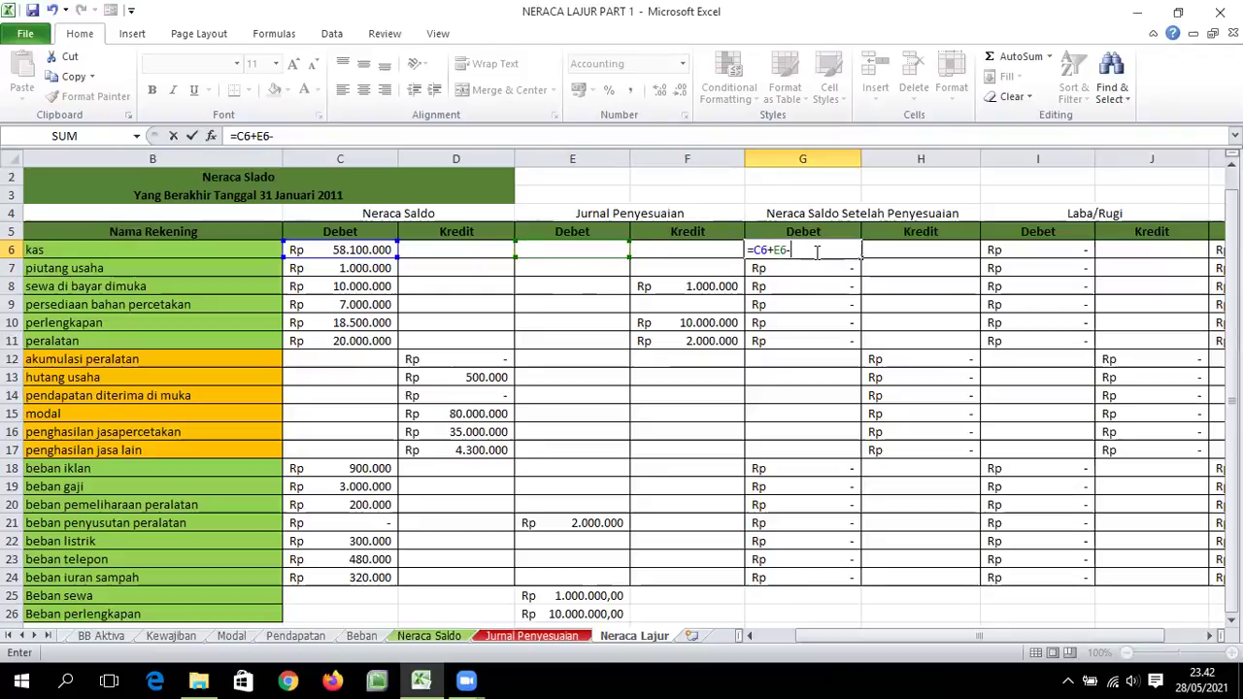
left_click(669, 252)
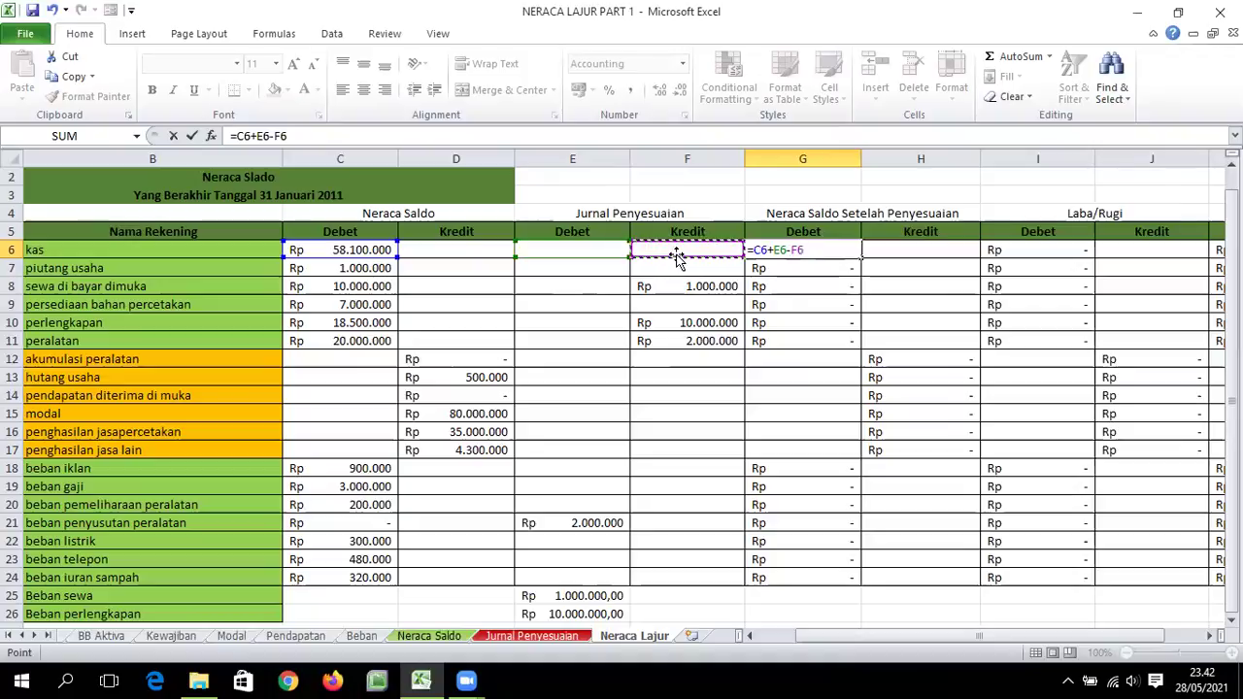
key("Return")
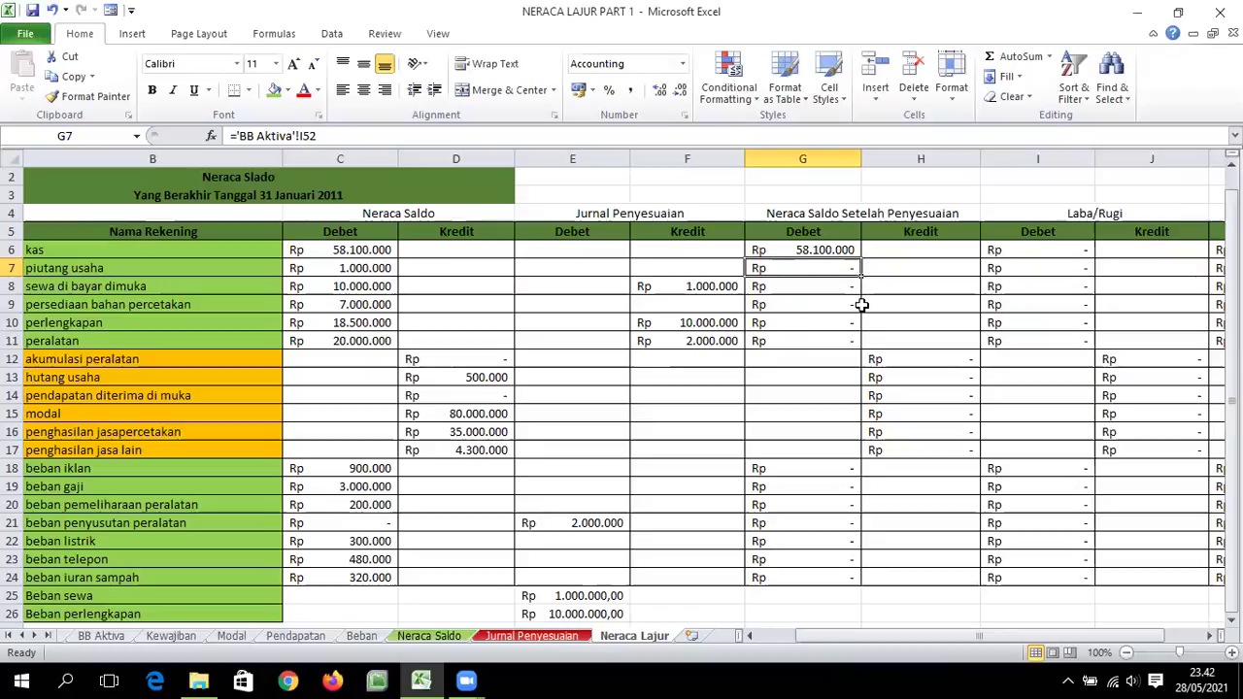
left_click(837, 251)
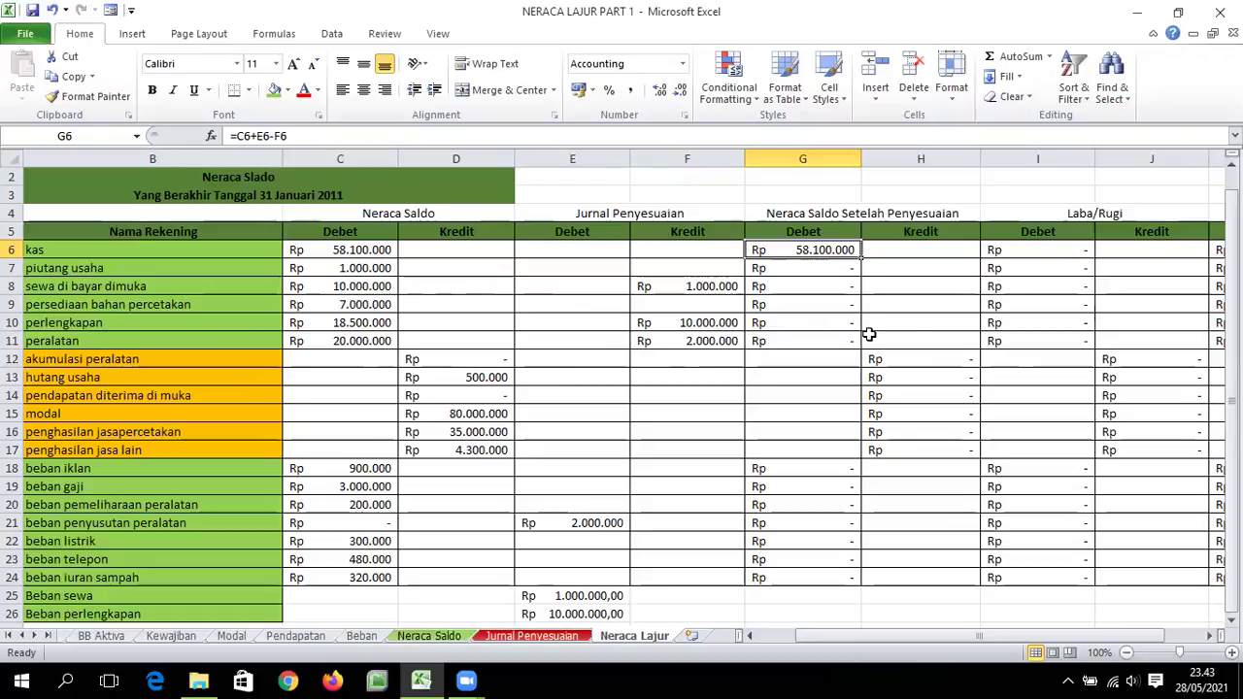
left_click_drag(857, 256, 863, 342)
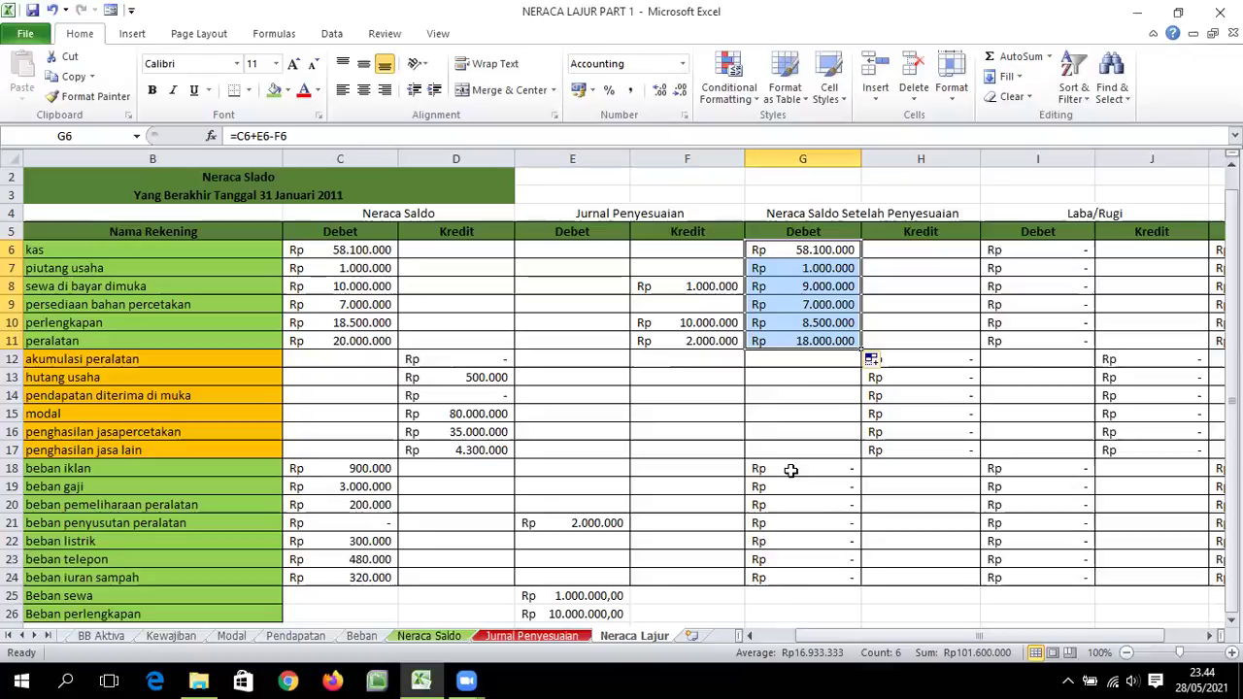
Copy the Debet formula from G11 to G18 for beban iklan and fill it down to beban perlengkapan in G26.
left_click(790, 470)
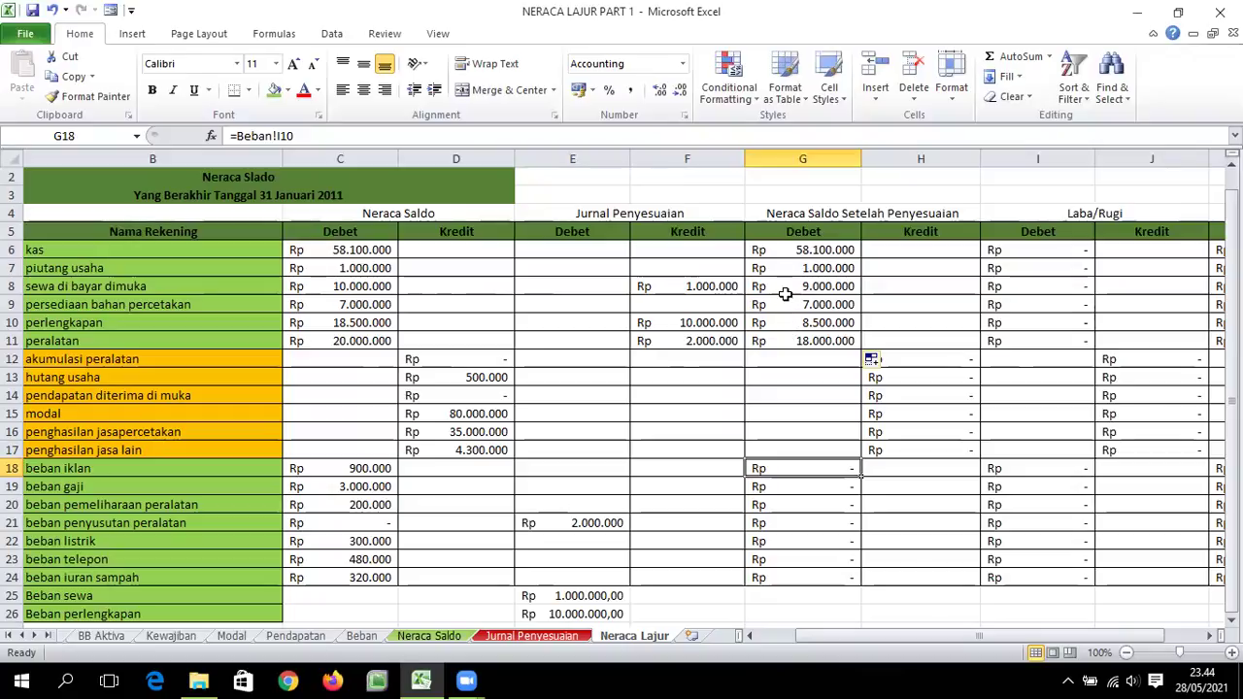
left_click(809, 340)
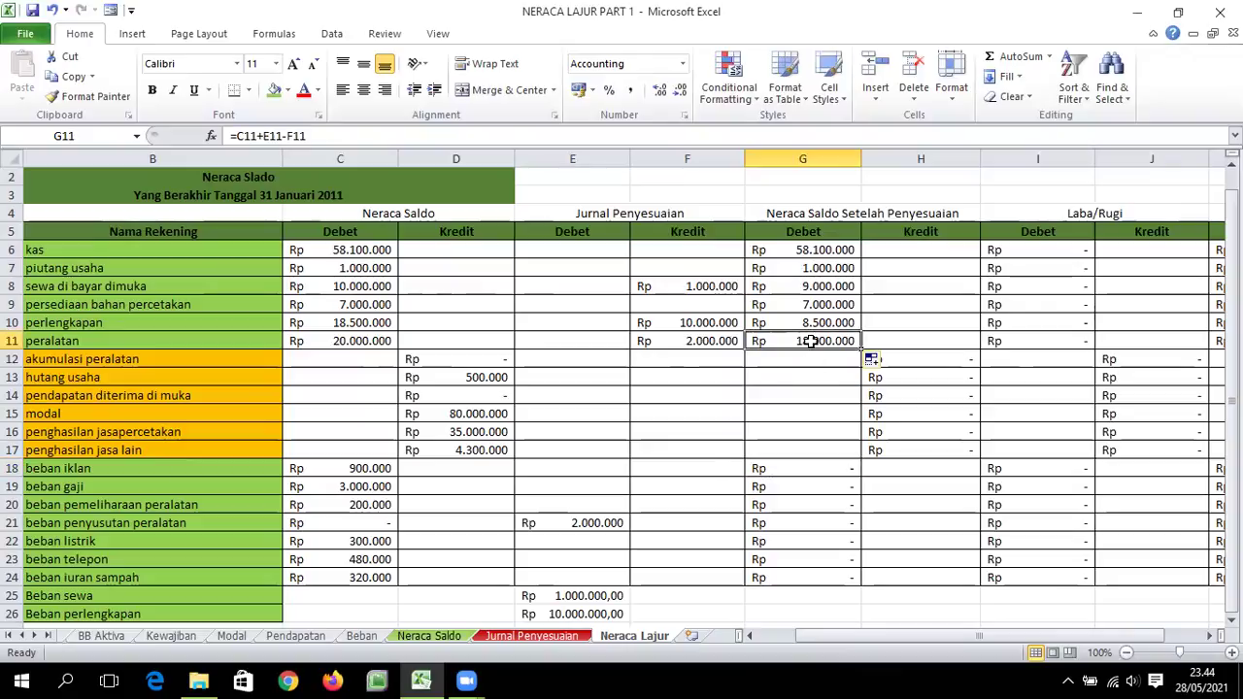
key("ctrl+c")
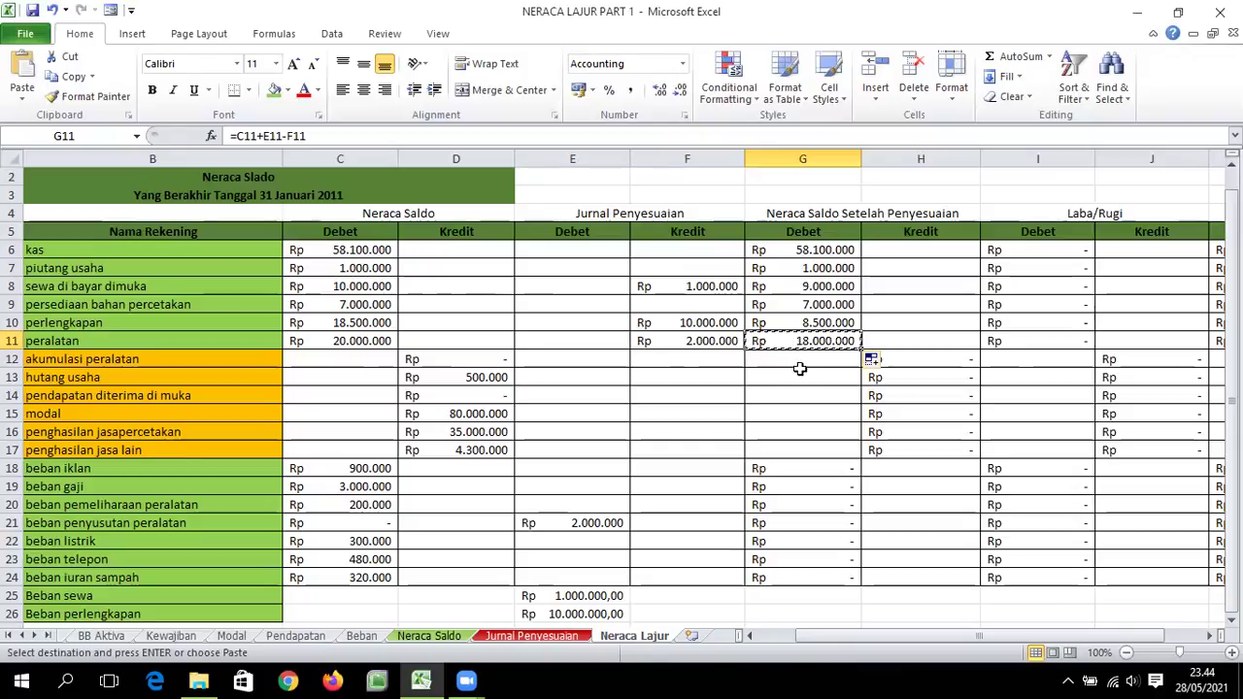
left_click(794, 470)
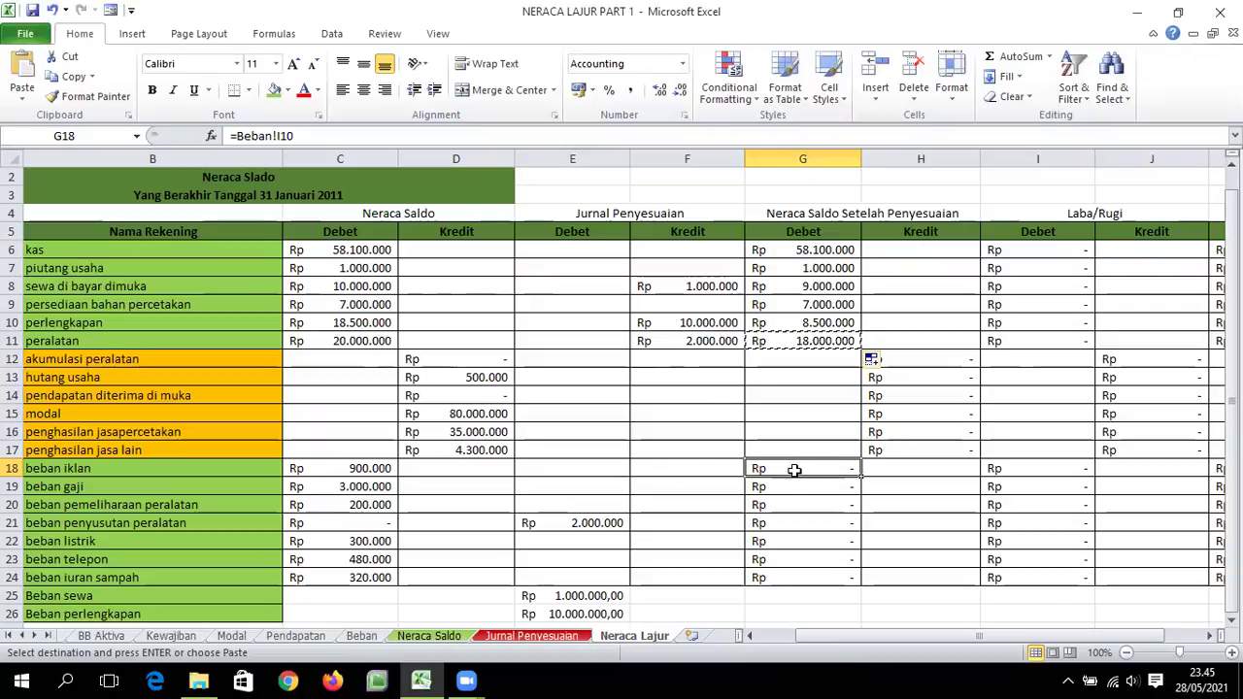
key("ctrl+v")
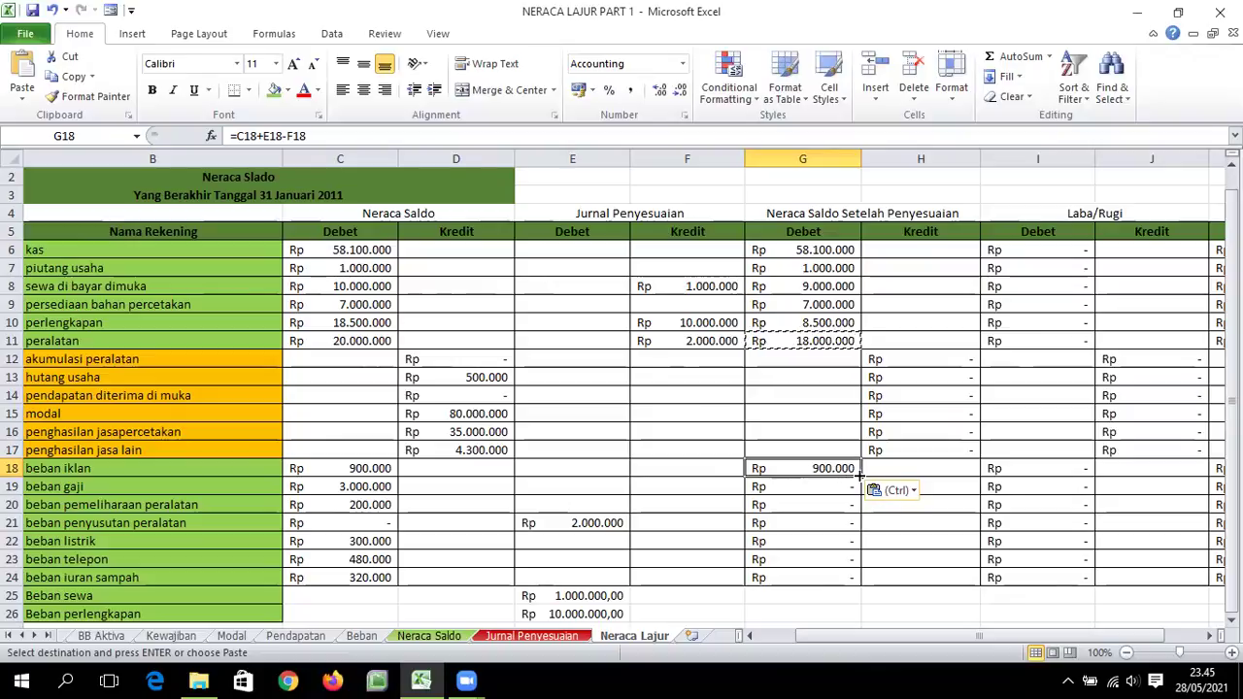
left_click_drag(858, 473, 853, 616)
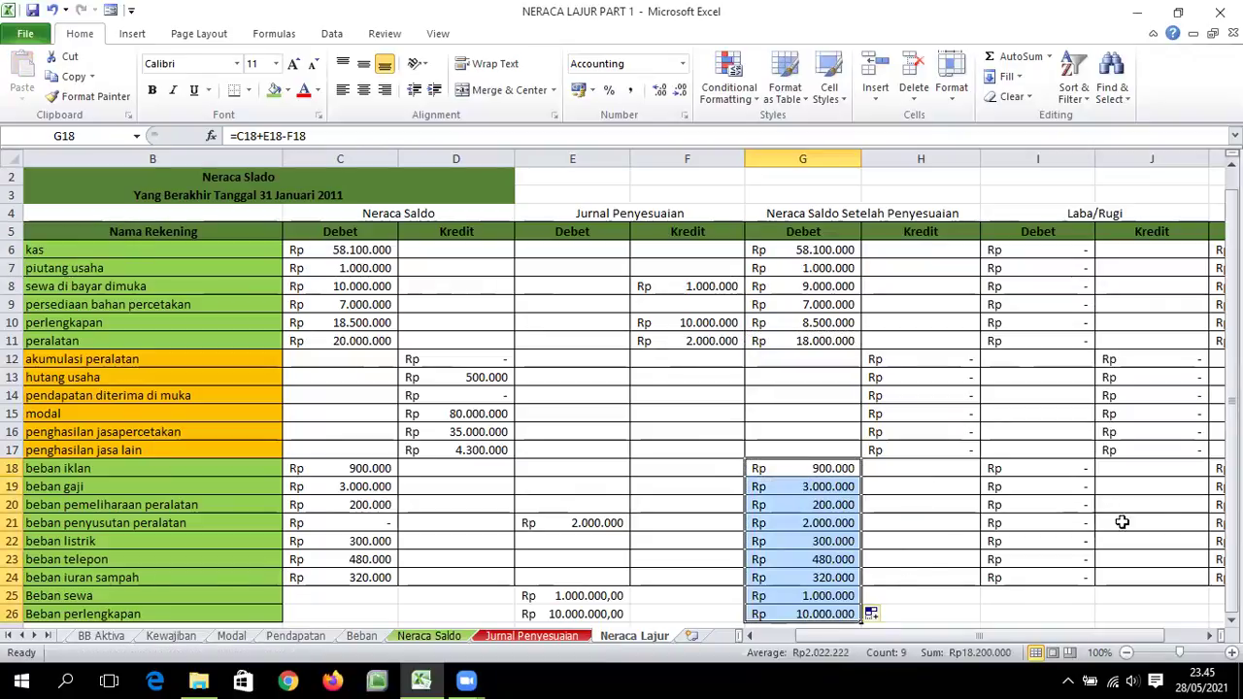
left_click_drag(1231, 540, 1231, 540)
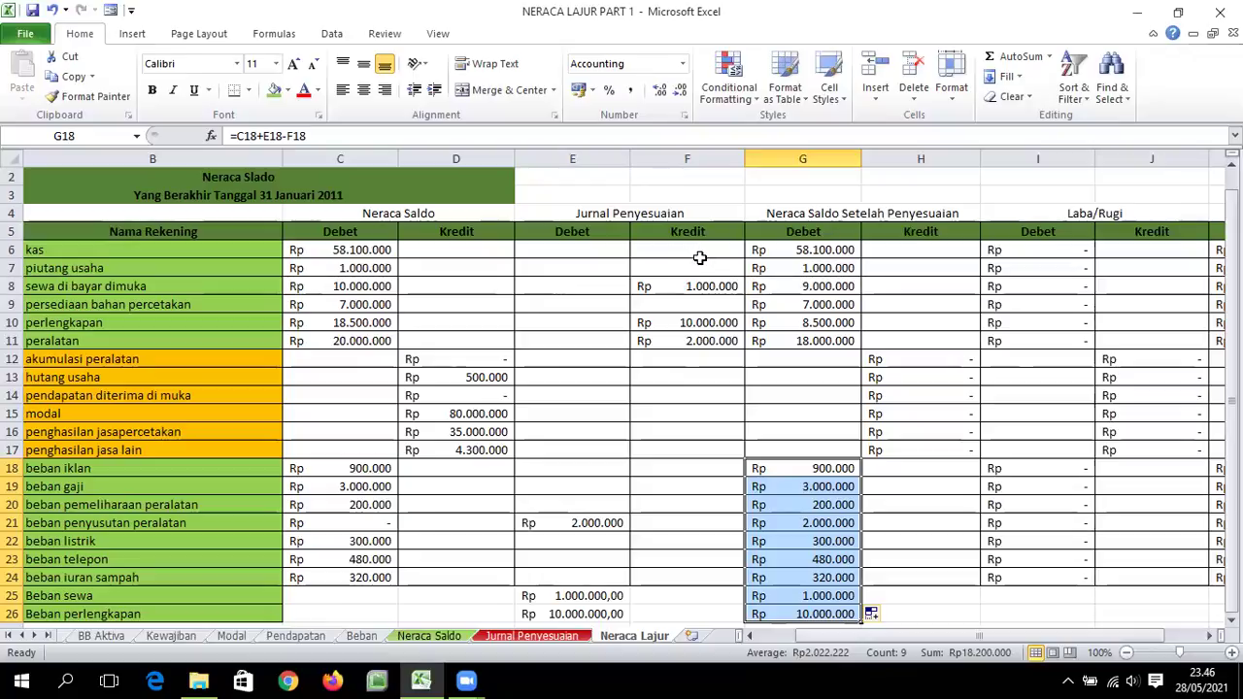
Enter =D6-E6+F6 in the Neraca Saldo Setelah Penyesuaian Kredit cell H6 and fill the formula down to H17.
left_click(911, 252)
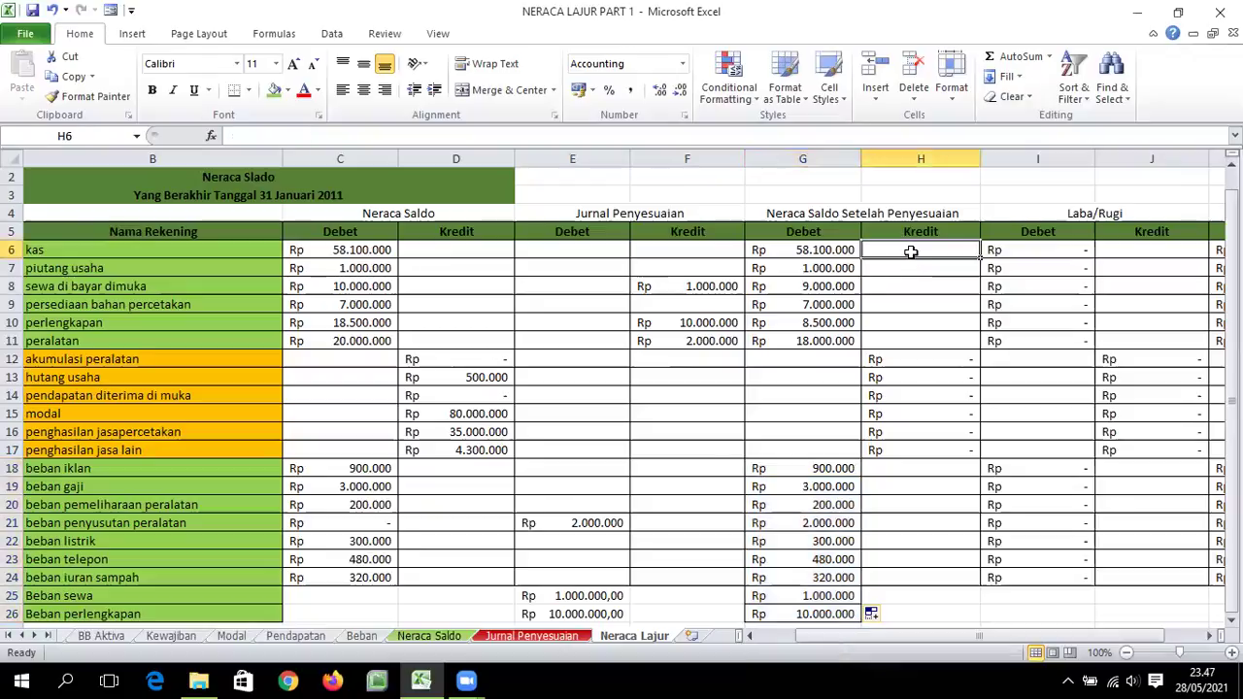
type("=")
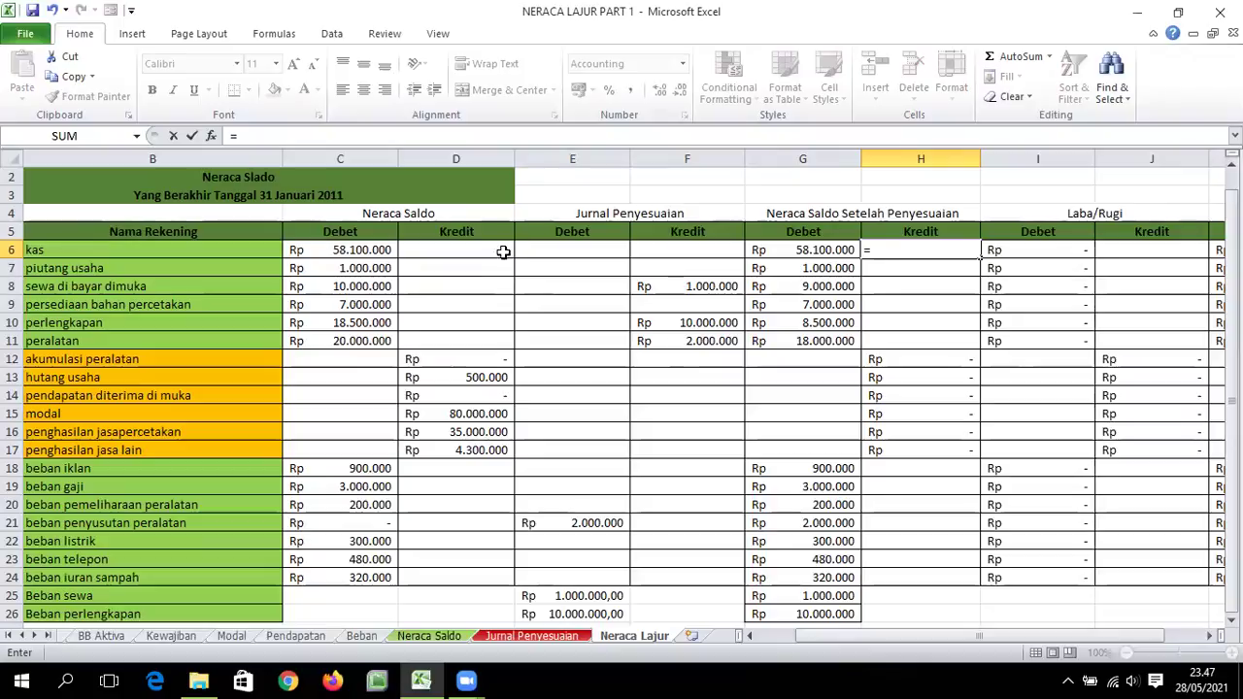
left_click(426, 251)
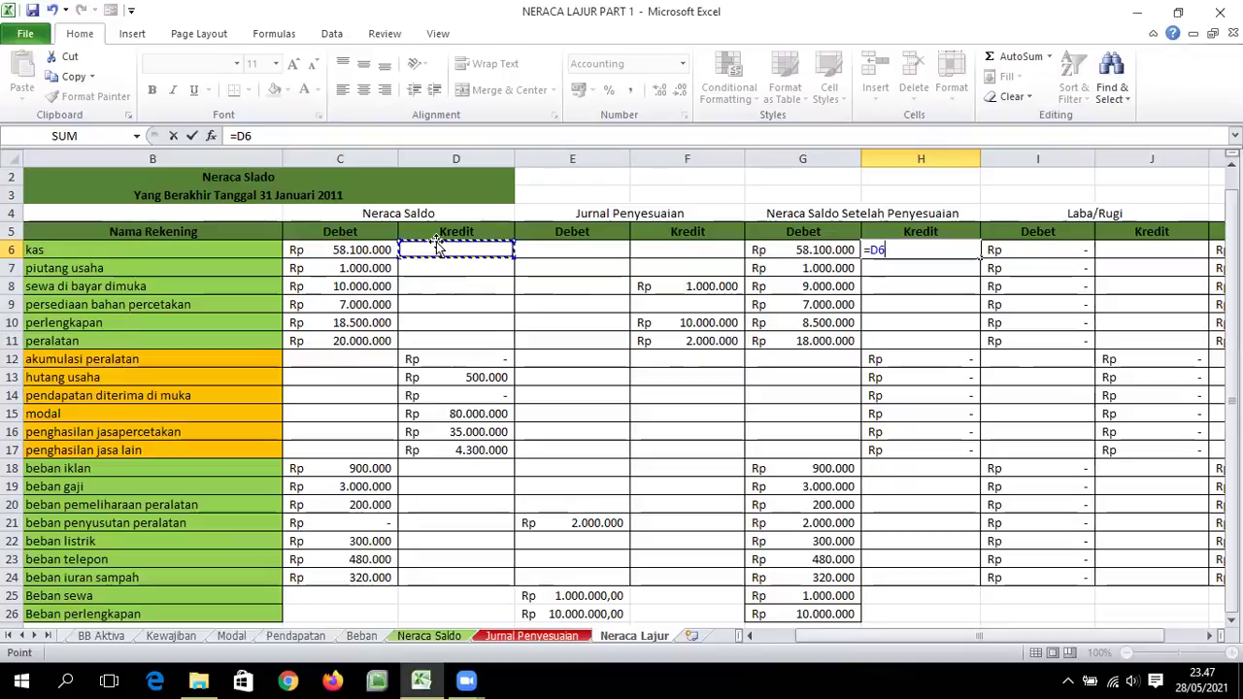
type("-")
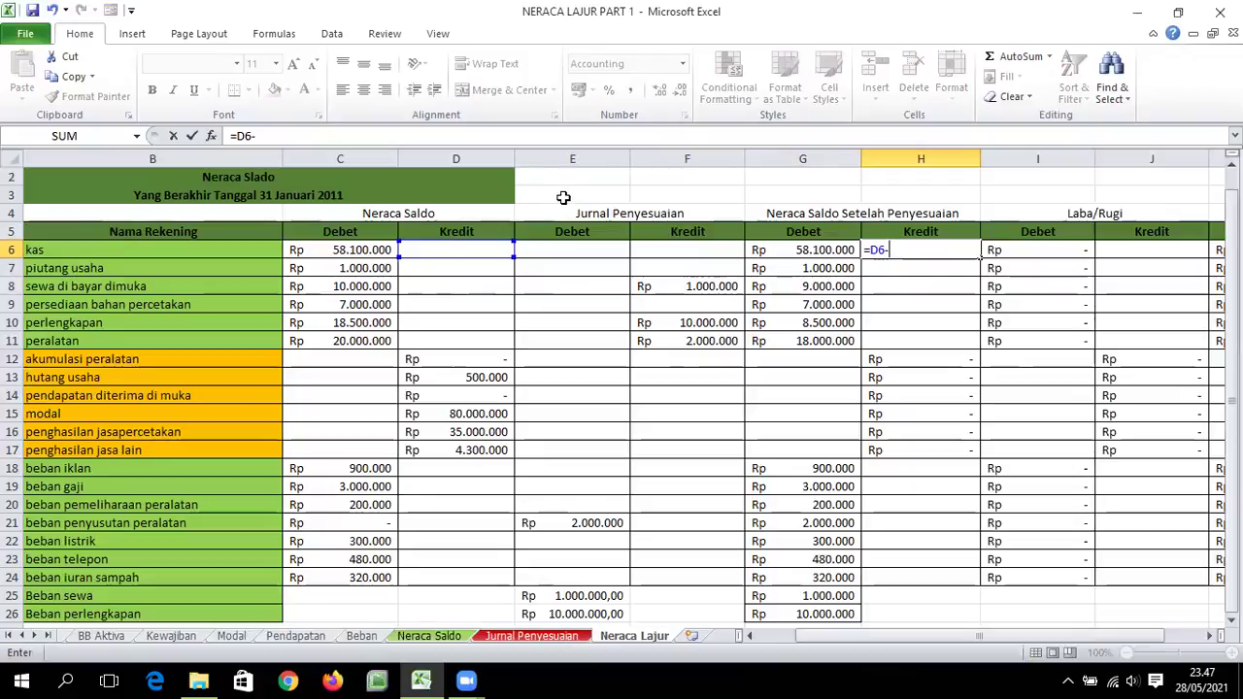
left_click(571, 247)
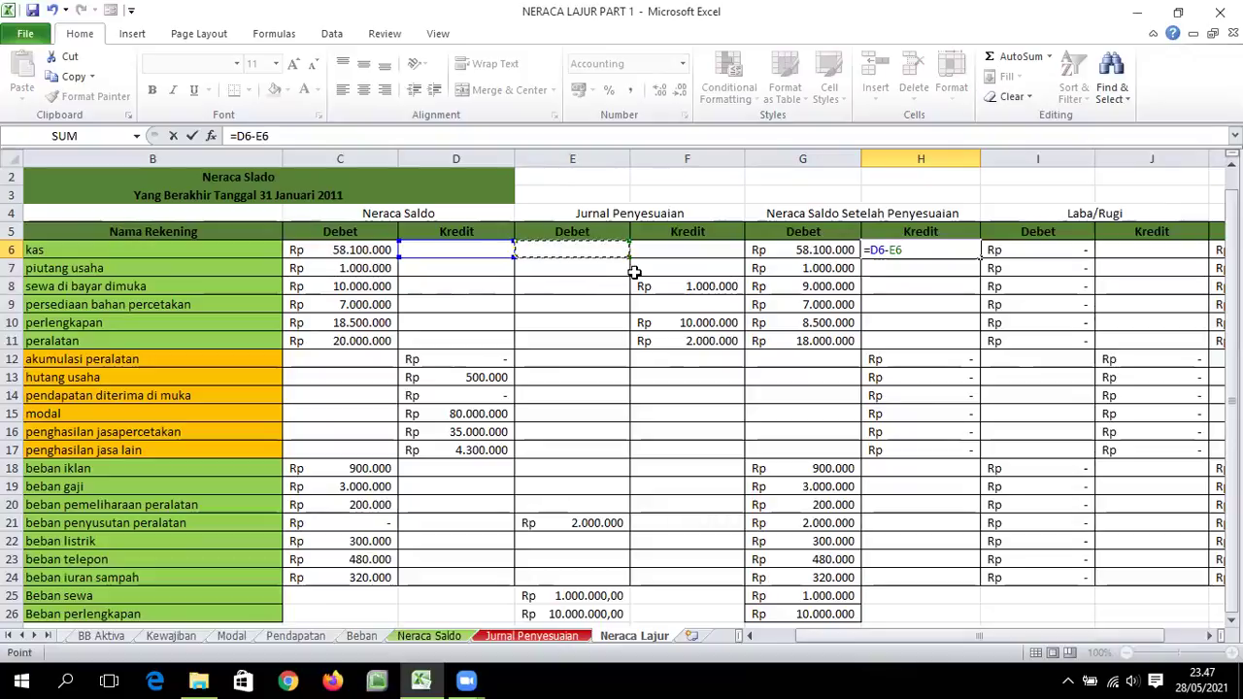
type("+")
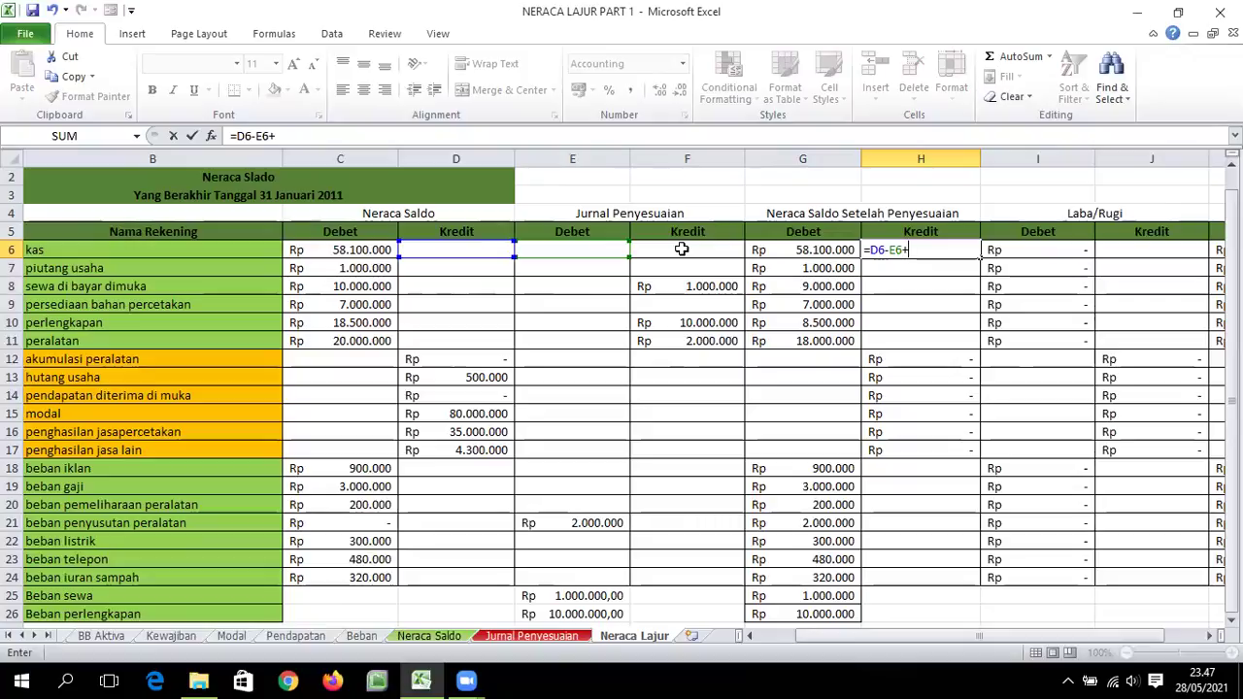
left_click(681, 250)
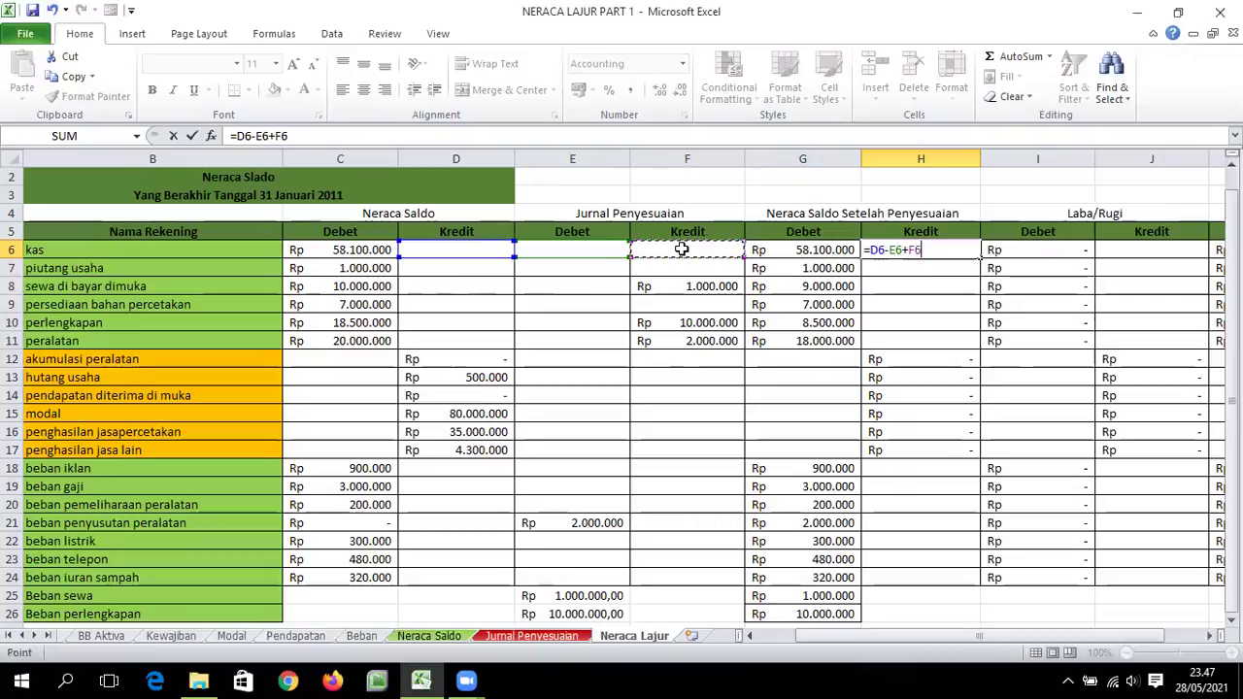
key("Return")
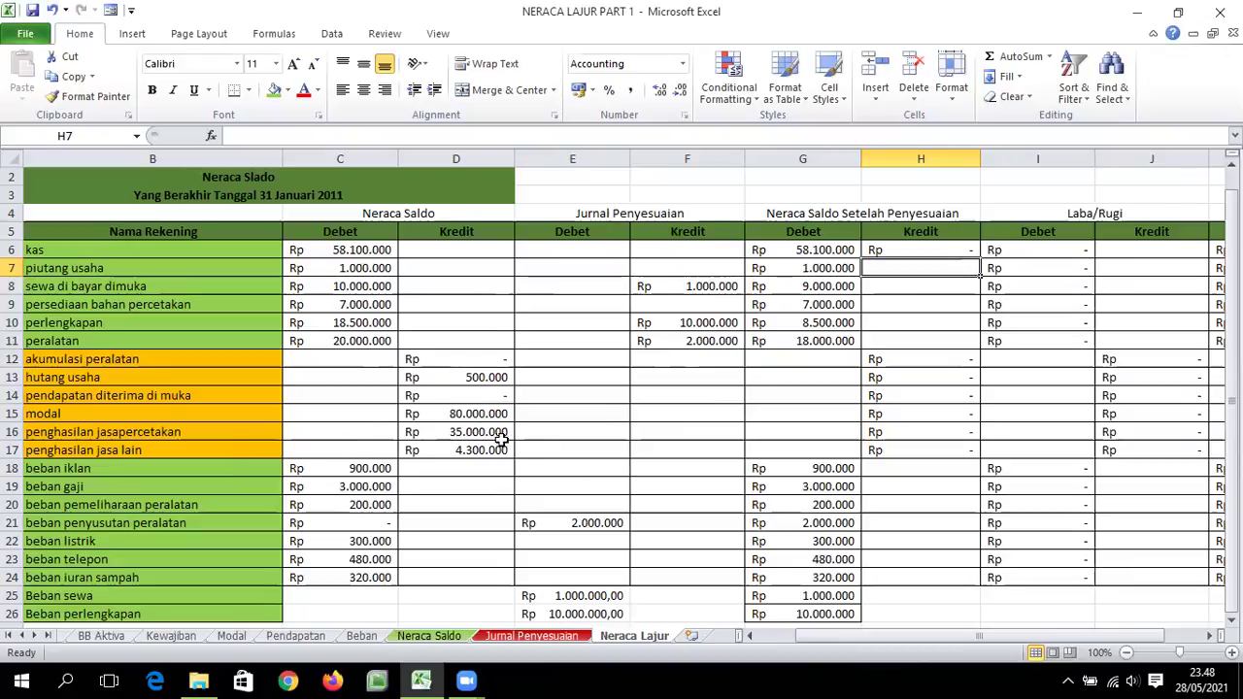
left_click(958, 251)
left_click_drag(978, 257, 976, 451)
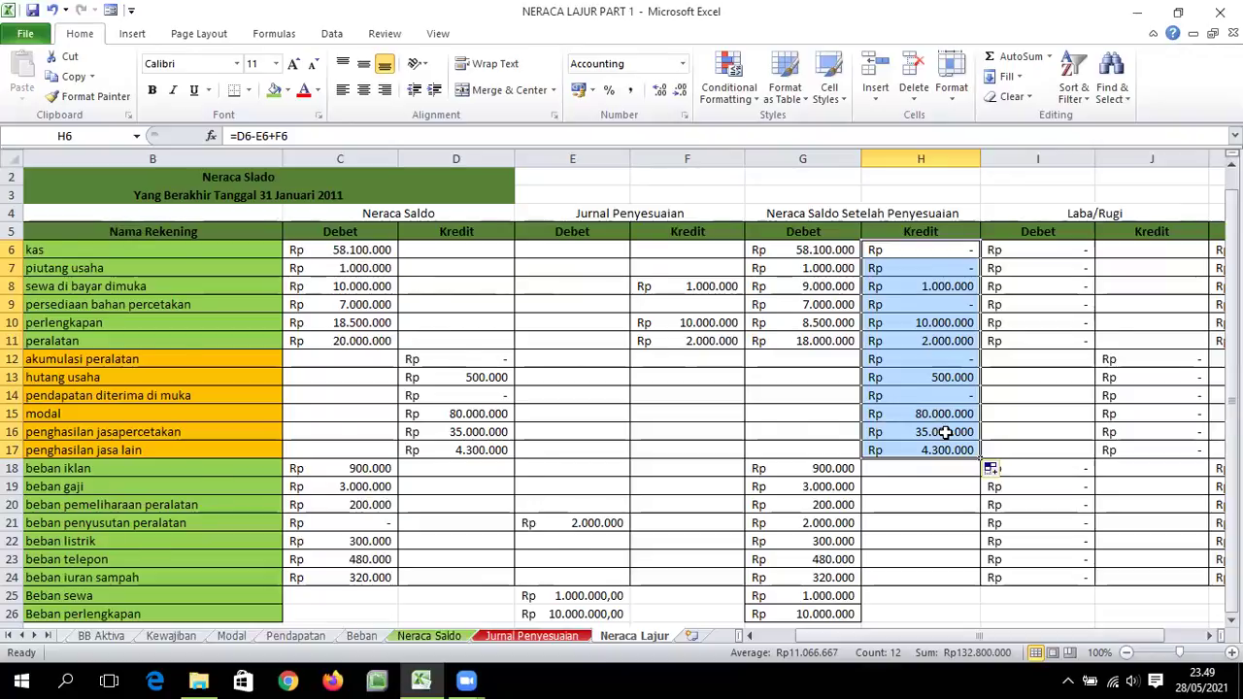
scroll(944, 432, "down", 1)
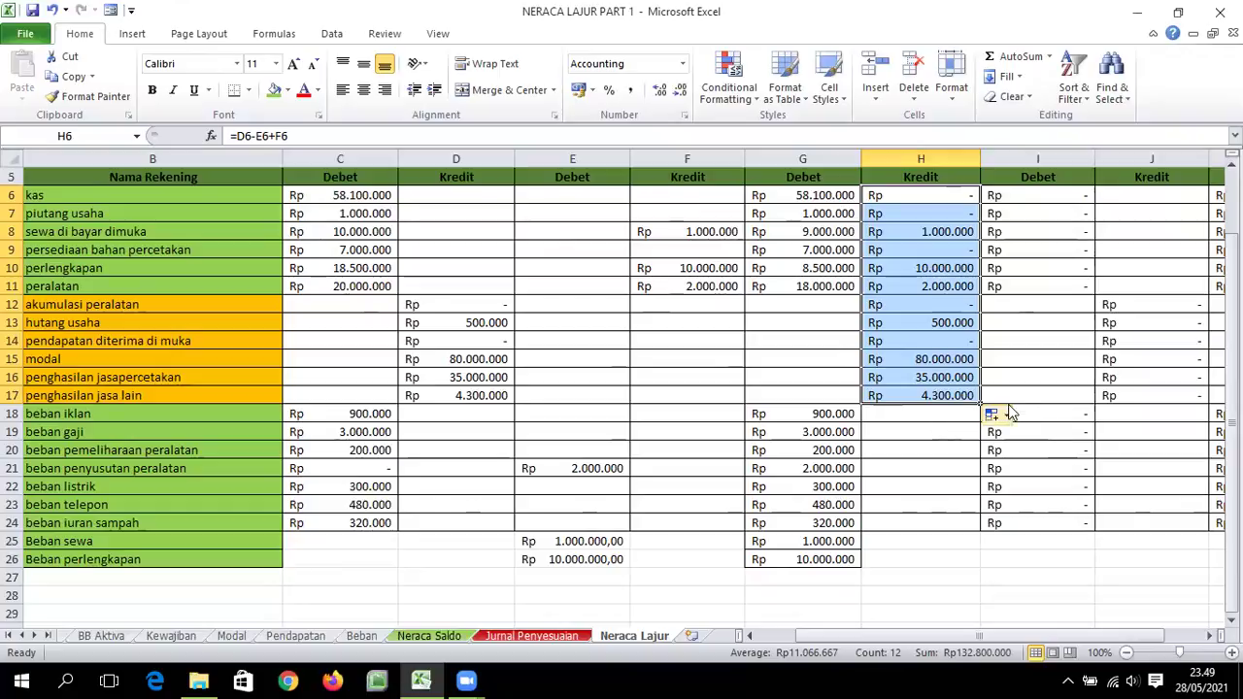
scroll(1133, 577, "up", 2)
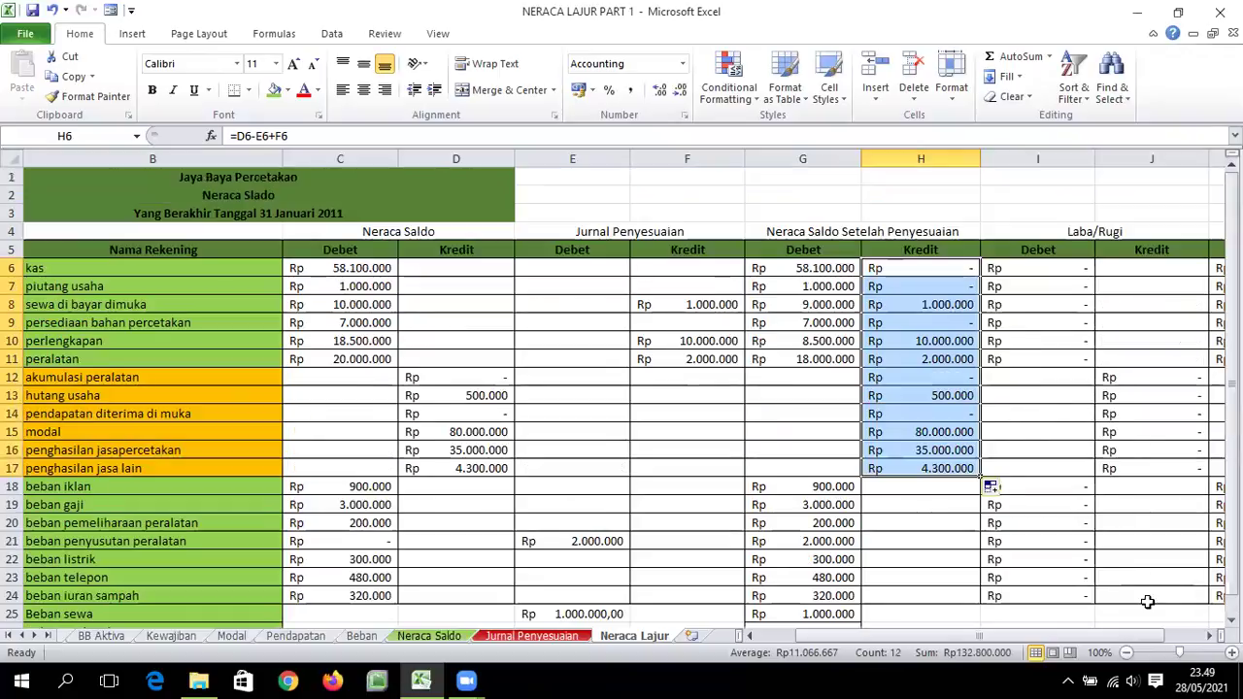
left_click_drag(1101, 638, 1144, 642)
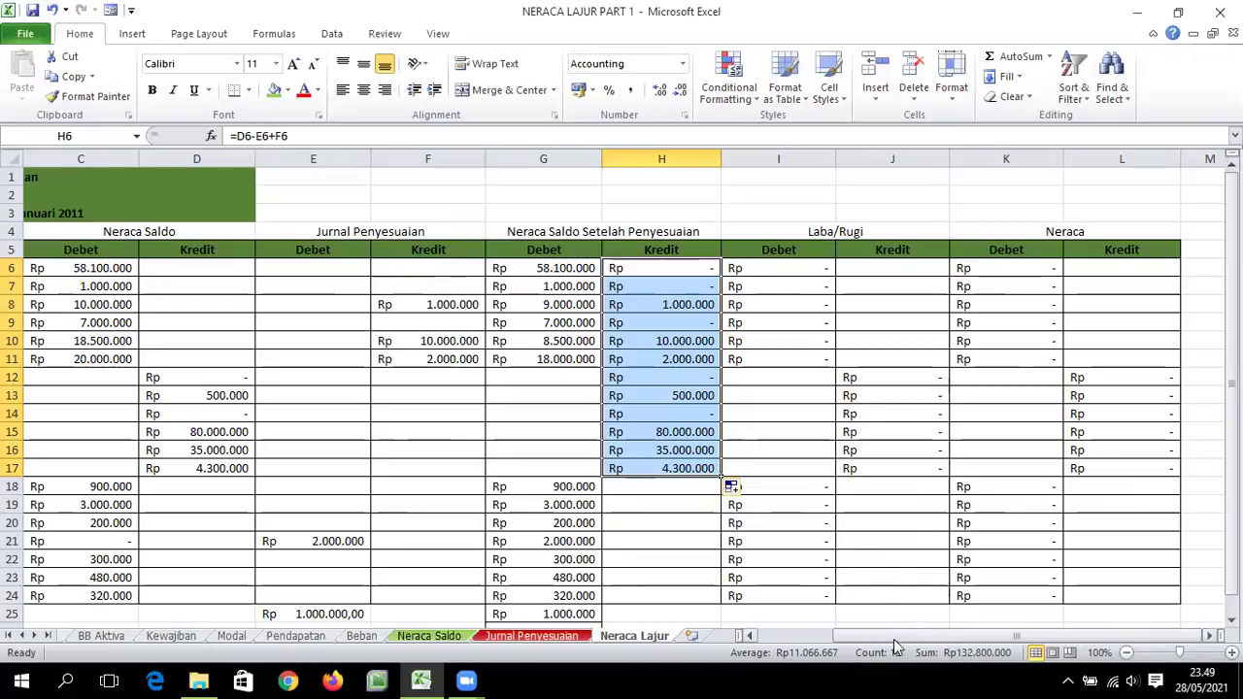
left_click_drag(879, 637, 816, 638)
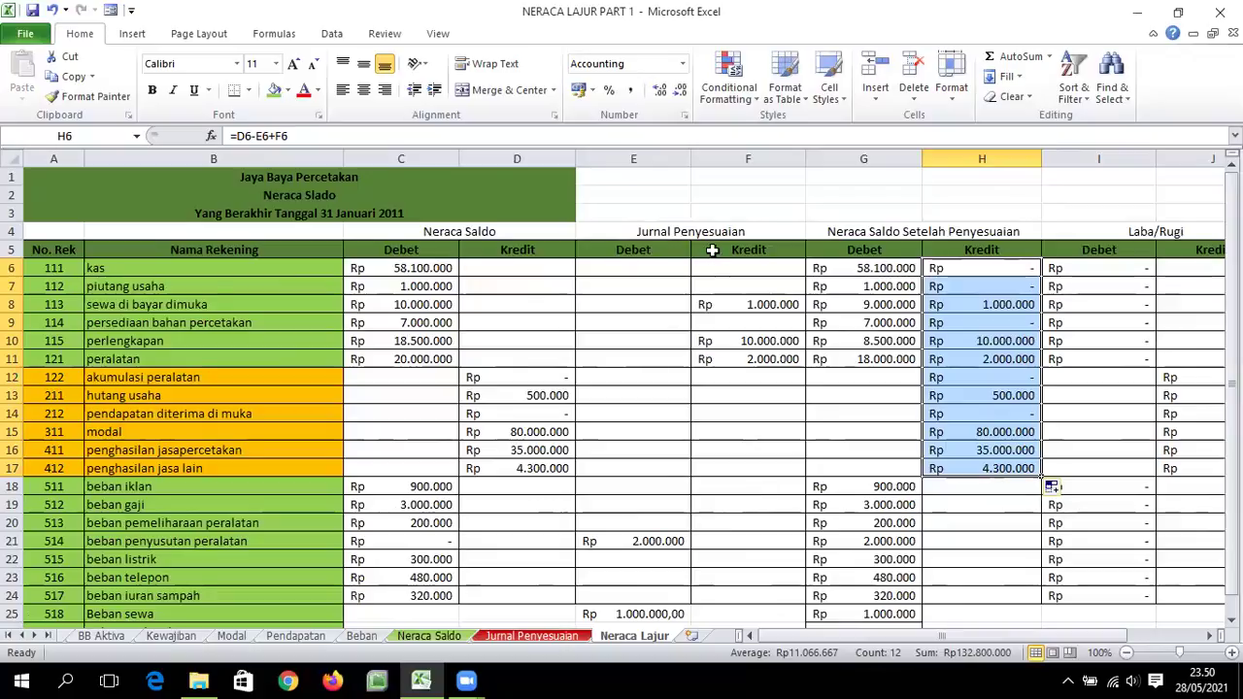
left_click(651, 39)
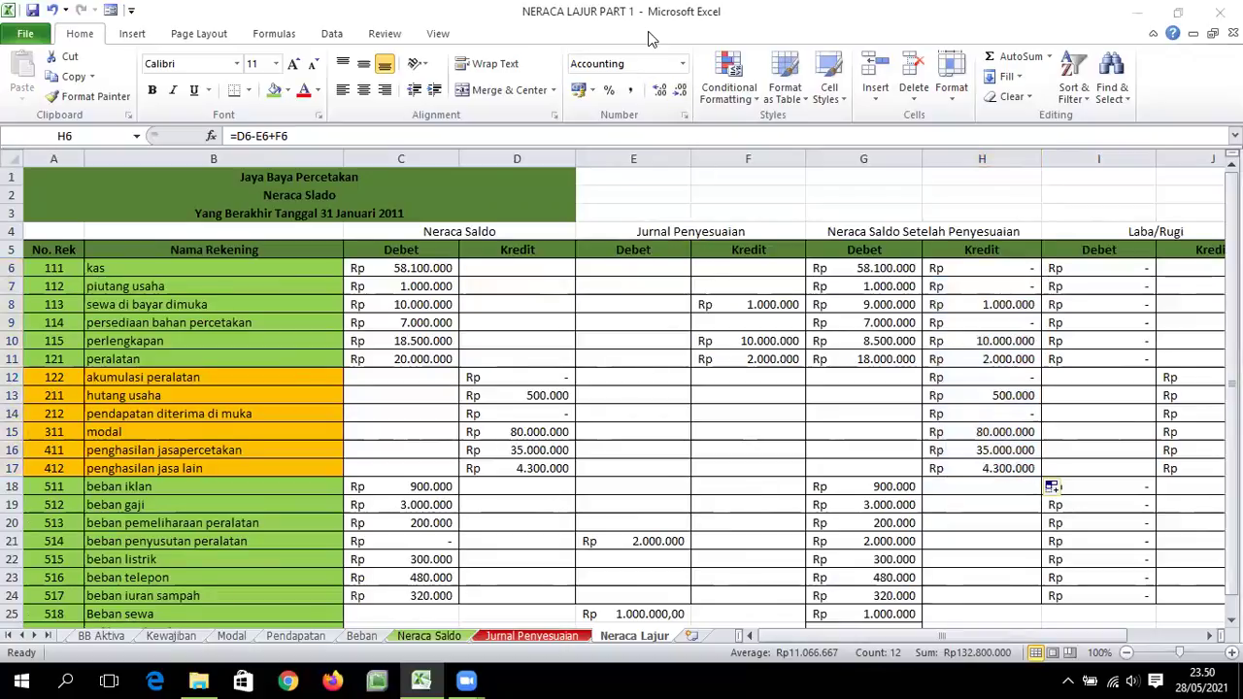